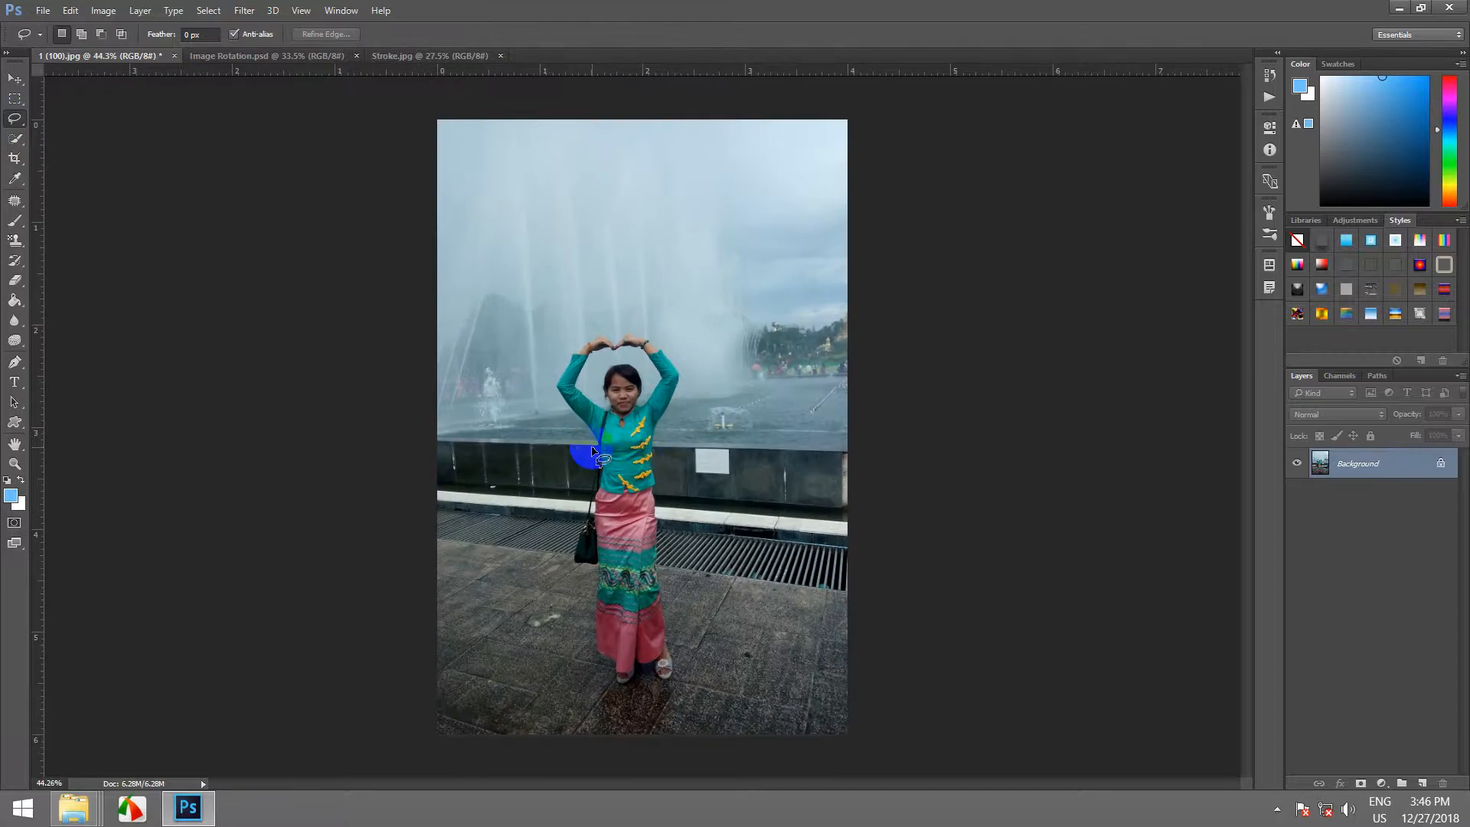
# - Draw a freehand Lasso selection around the woman in the photo, from her raised hands down to her feet
pyautogui.moveTo(18, 121); pyautogui.dragTo(62, 123)
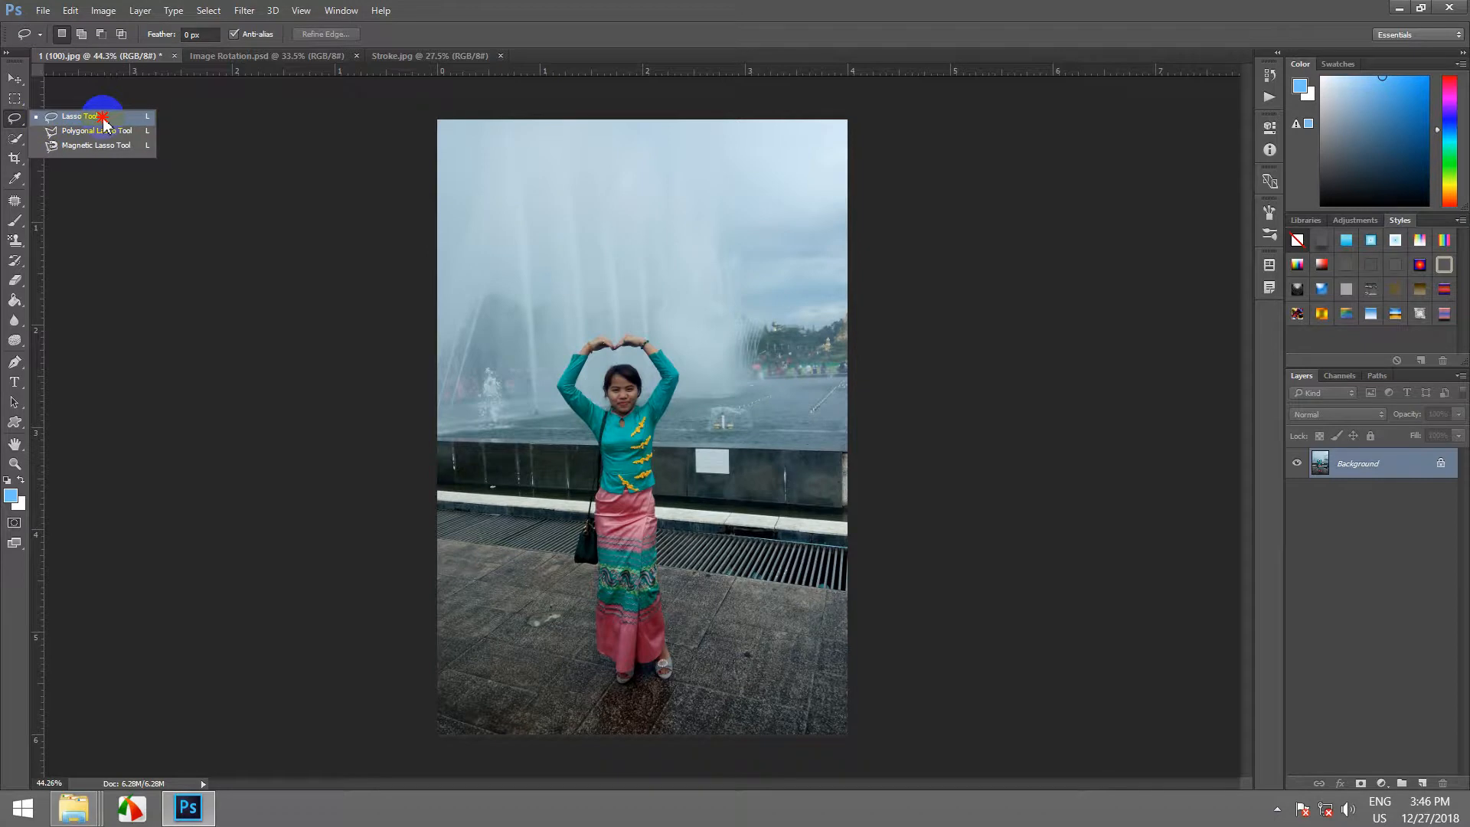
pyautogui.moveTo(104, 121); pyautogui.dragTo(105, 121)
pyautogui.scroll(2, 713, 643)
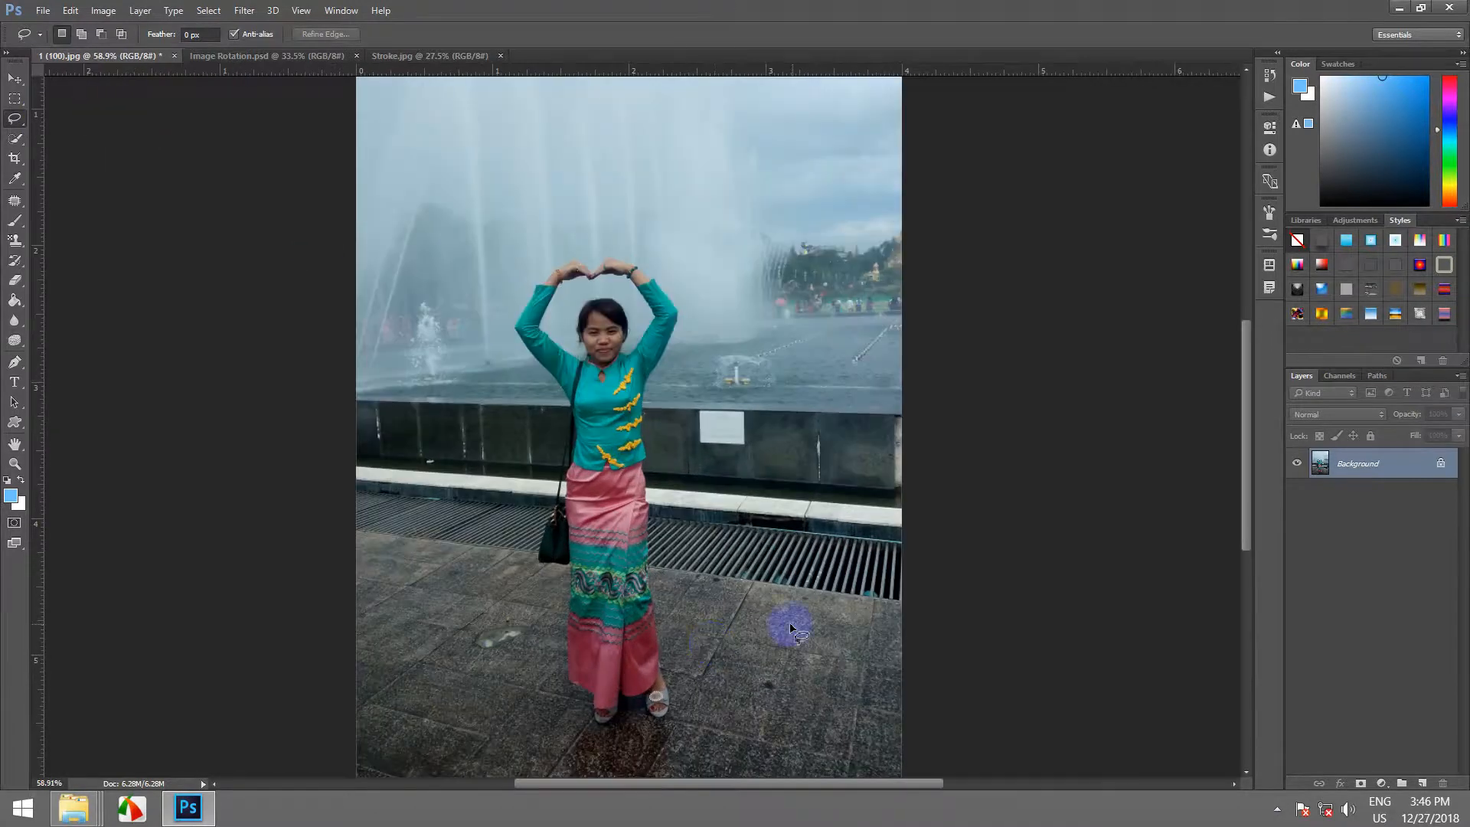
pyautogui.moveTo(791, 628); pyautogui.dragTo(855, 518)
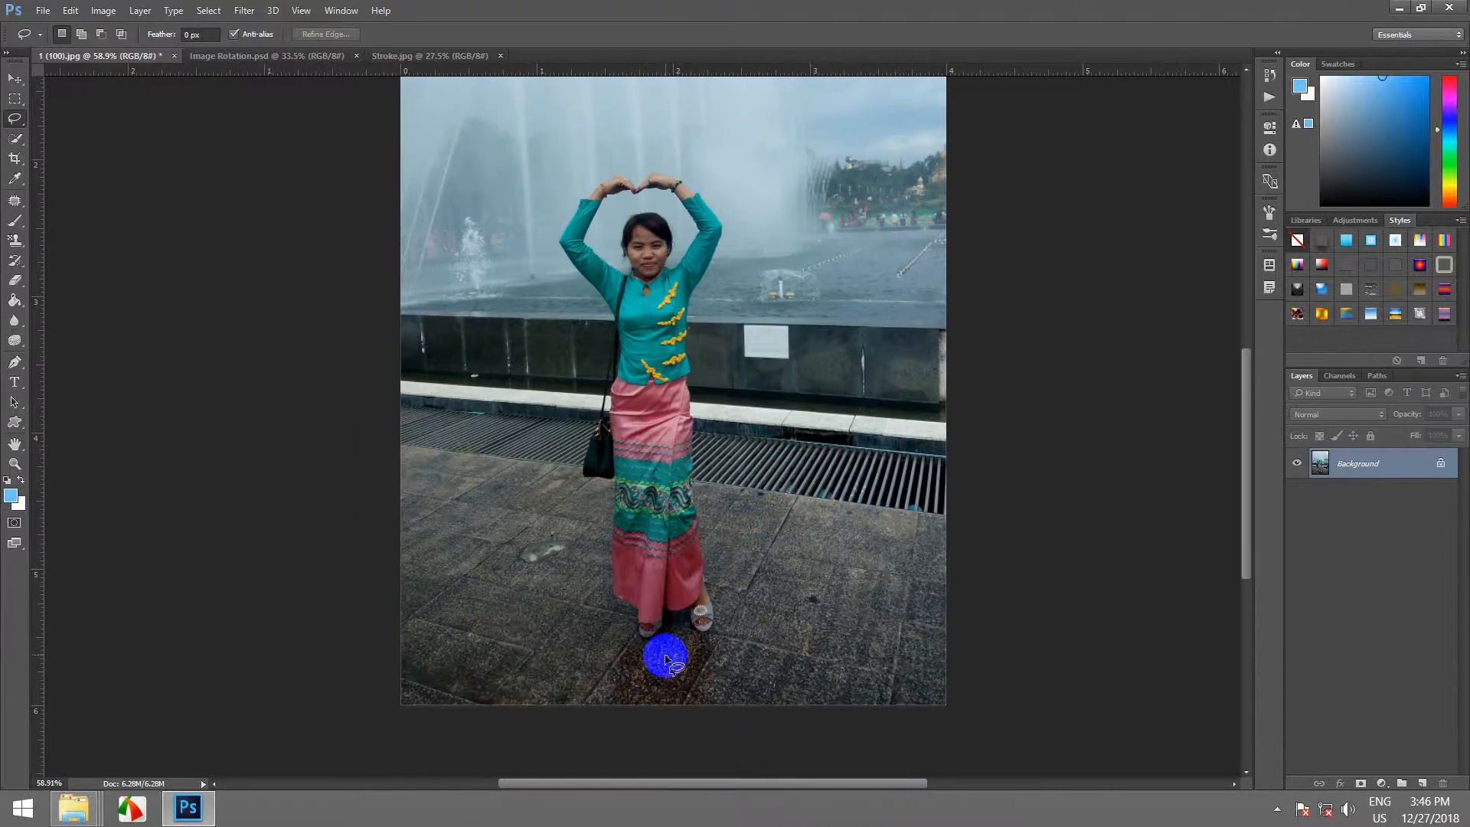
pyautogui.moveTo(669, 653)
pyautogui.mouseDown()
pyautogui.moveTo(636, 643)
pyautogui.moveTo(612, 588)
pyautogui.moveTo(617, 525)
pyautogui.mouseUp()
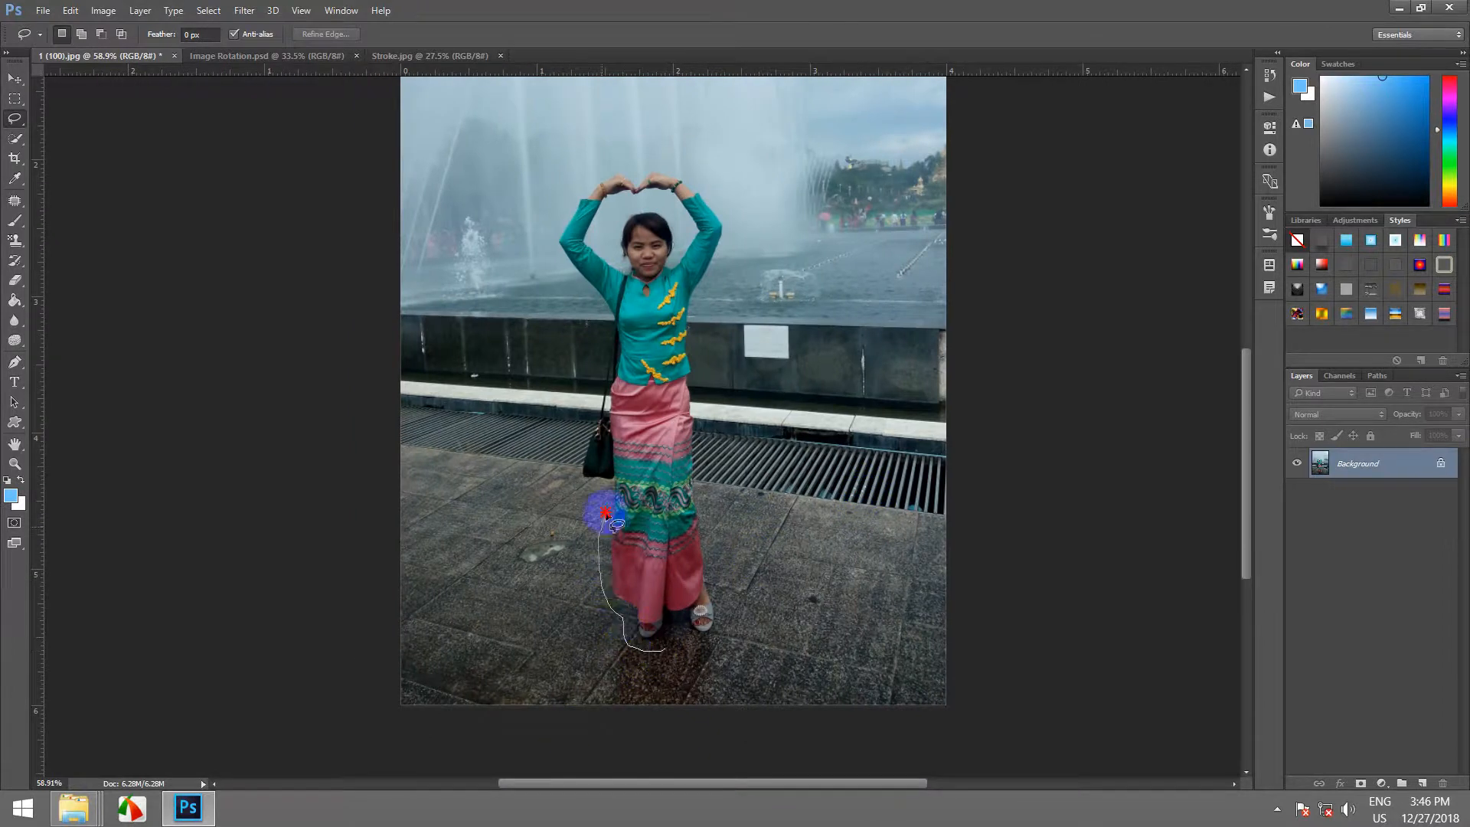
pyautogui.moveTo(572, 470)
pyautogui.mouseDown()
pyautogui.moveTo(601, 311)
pyautogui.moveTo(544, 236)
pyautogui.moveTo(567, 183)
pyautogui.moveTo(604, 148)
pyautogui.moveTo(640, 169)
pyautogui.moveTo(679, 157)
pyautogui.moveTo(717, 197)
pyautogui.moveTo(728, 273)
pyautogui.mouseUp()
pyautogui.moveTo(709, 335)
pyautogui.mouseDown()
pyautogui.moveTo(729, 628)
pyautogui.moveTo(703, 642)
pyautogui.moveTo(681, 628)
pyautogui.moveTo(647, 651)
pyautogui.mouseUp()
pyautogui.scroll(4, 714, 497)
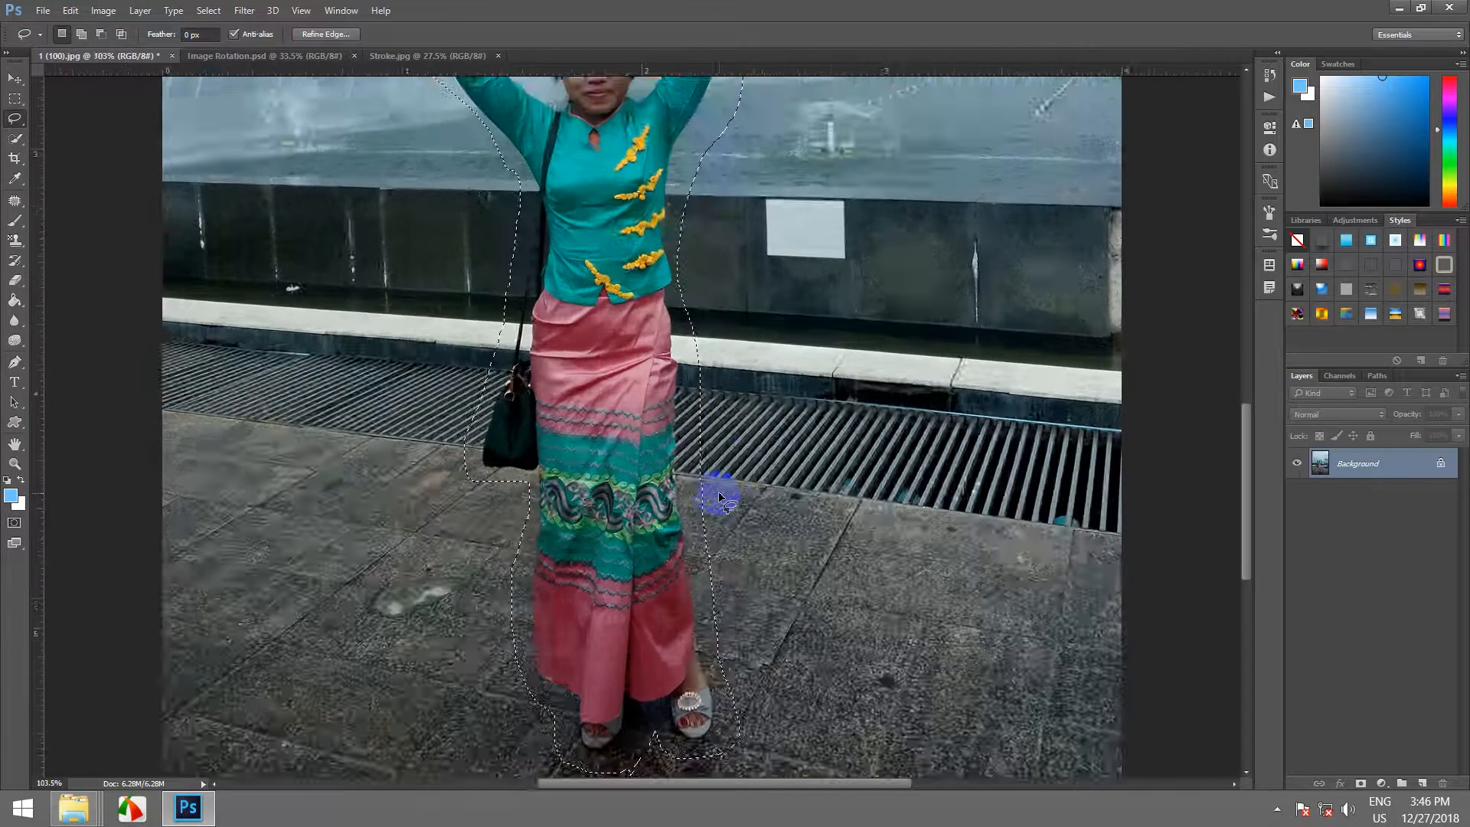
pyautogui.scroll(-2, 720, 497)
pyautogui.scroll(-1, 727, 402)
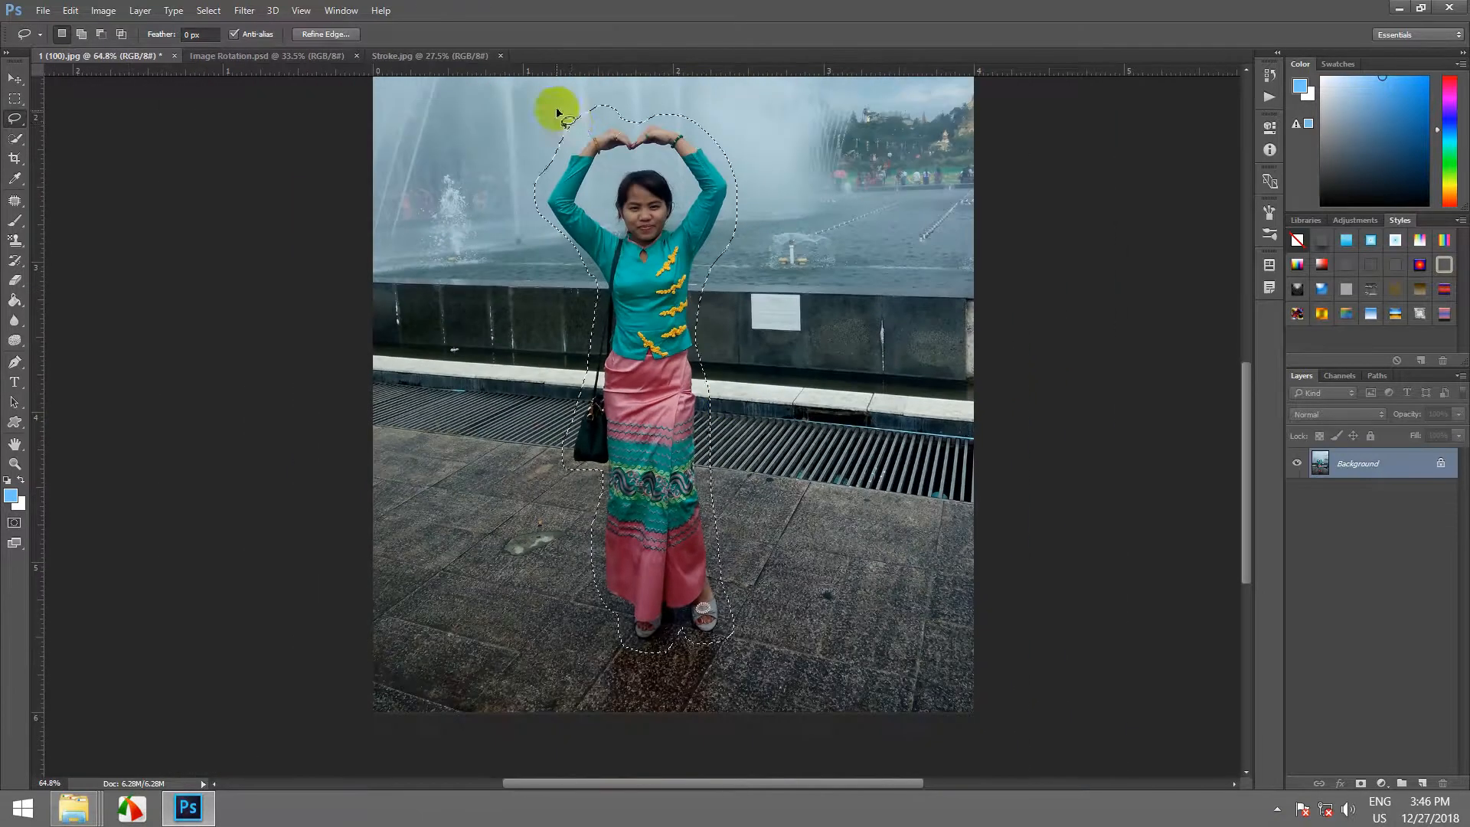
pyautogui.scroll(1, 559, 114)
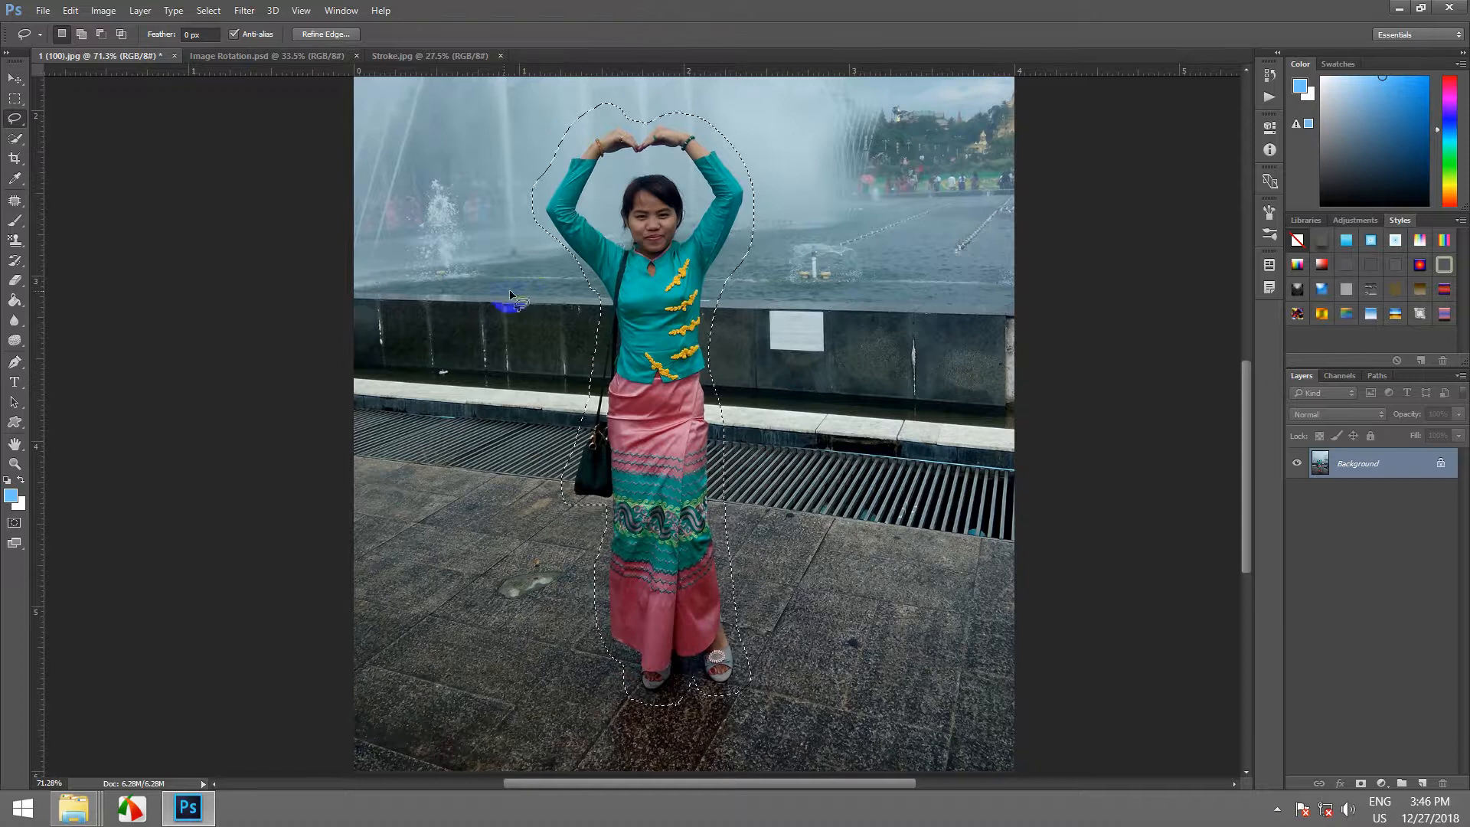
# - Fill the selected figure with the foreground color in Normal mode at 100% opacity
pyautogui.click(70, 11)
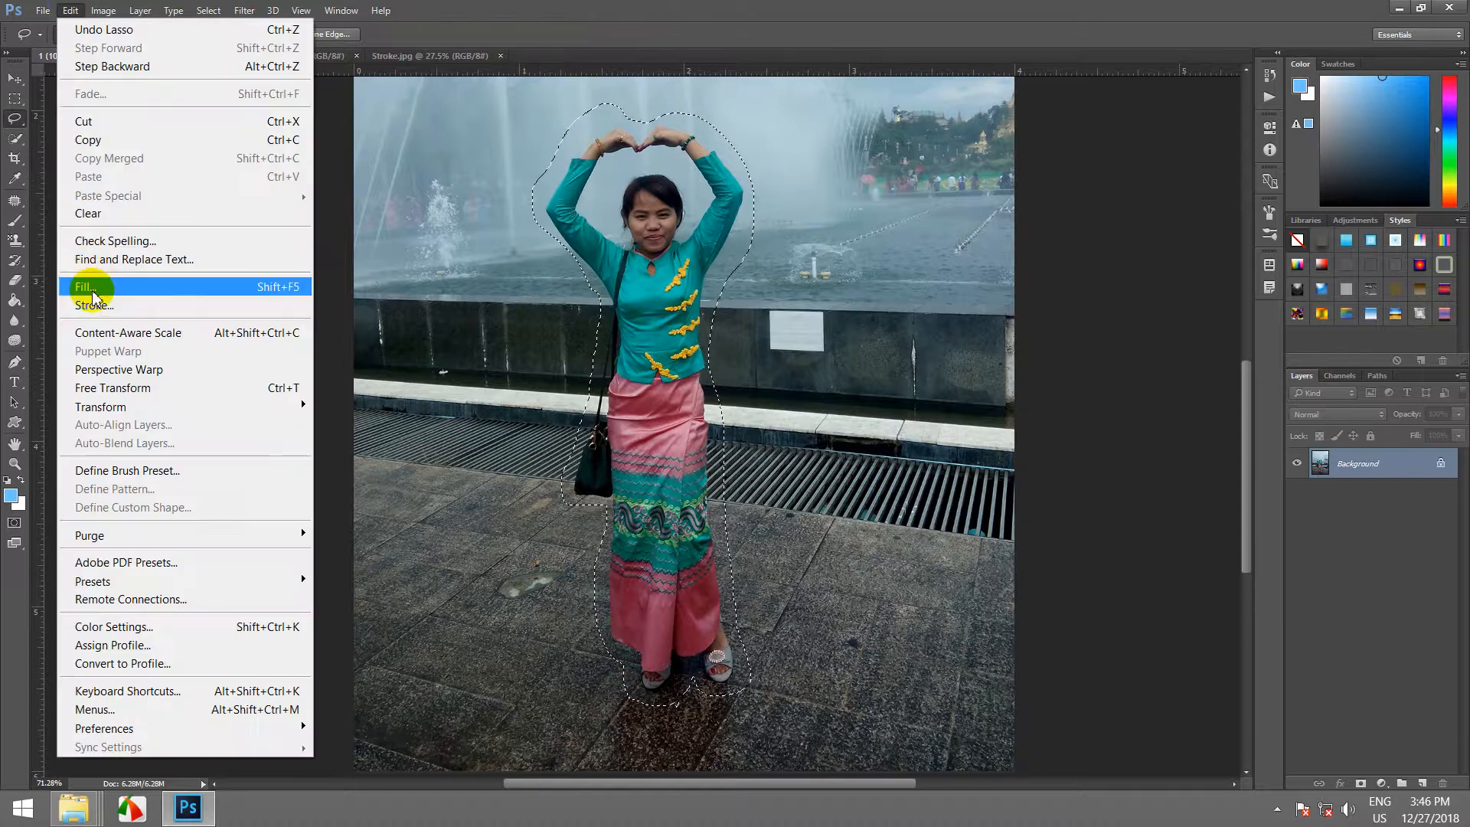
pyautogui.click(84, 282)
pyautogui.click(1074, 277)
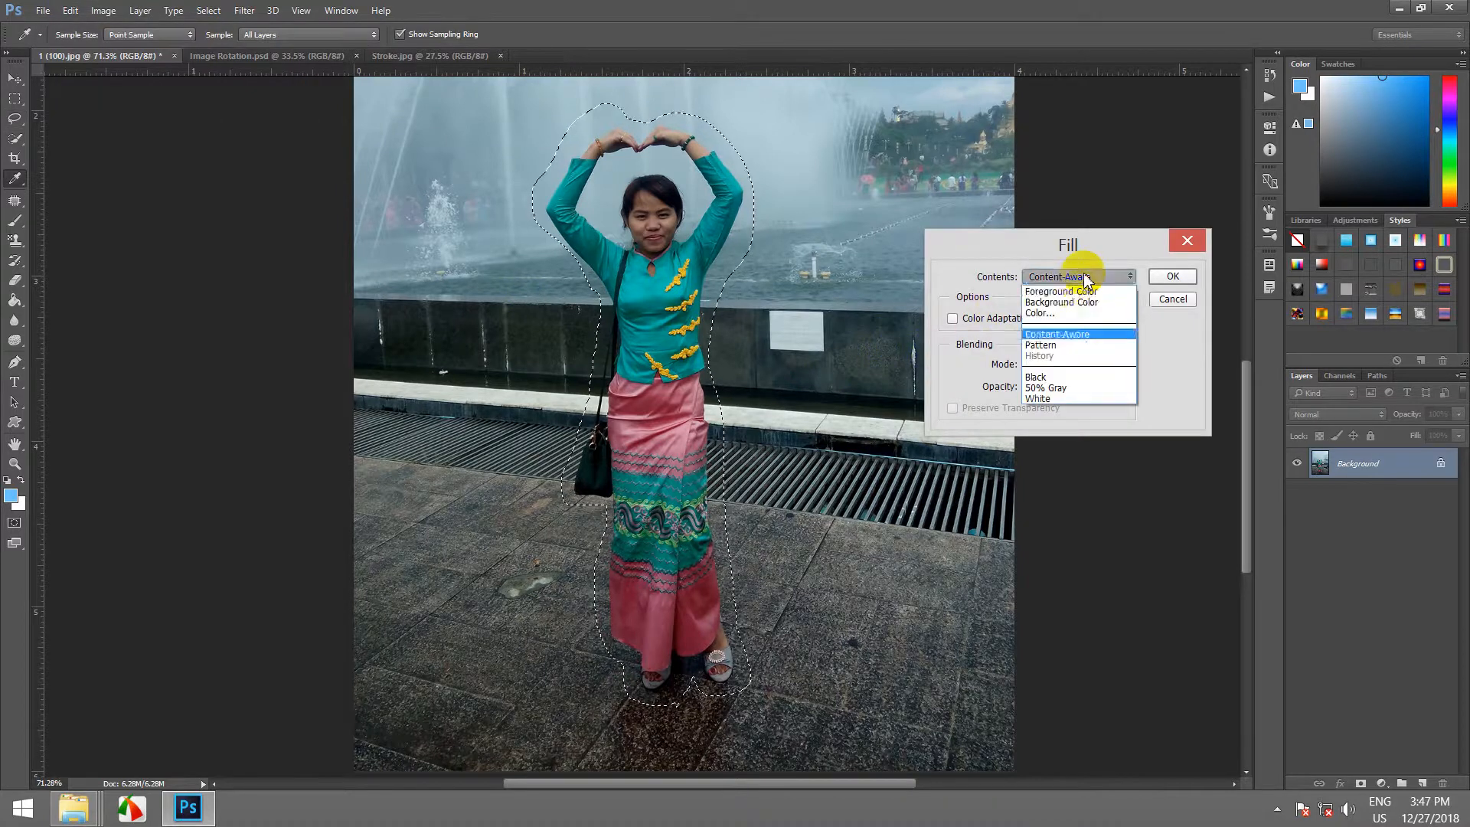
pyautogui.click(1076, 294)
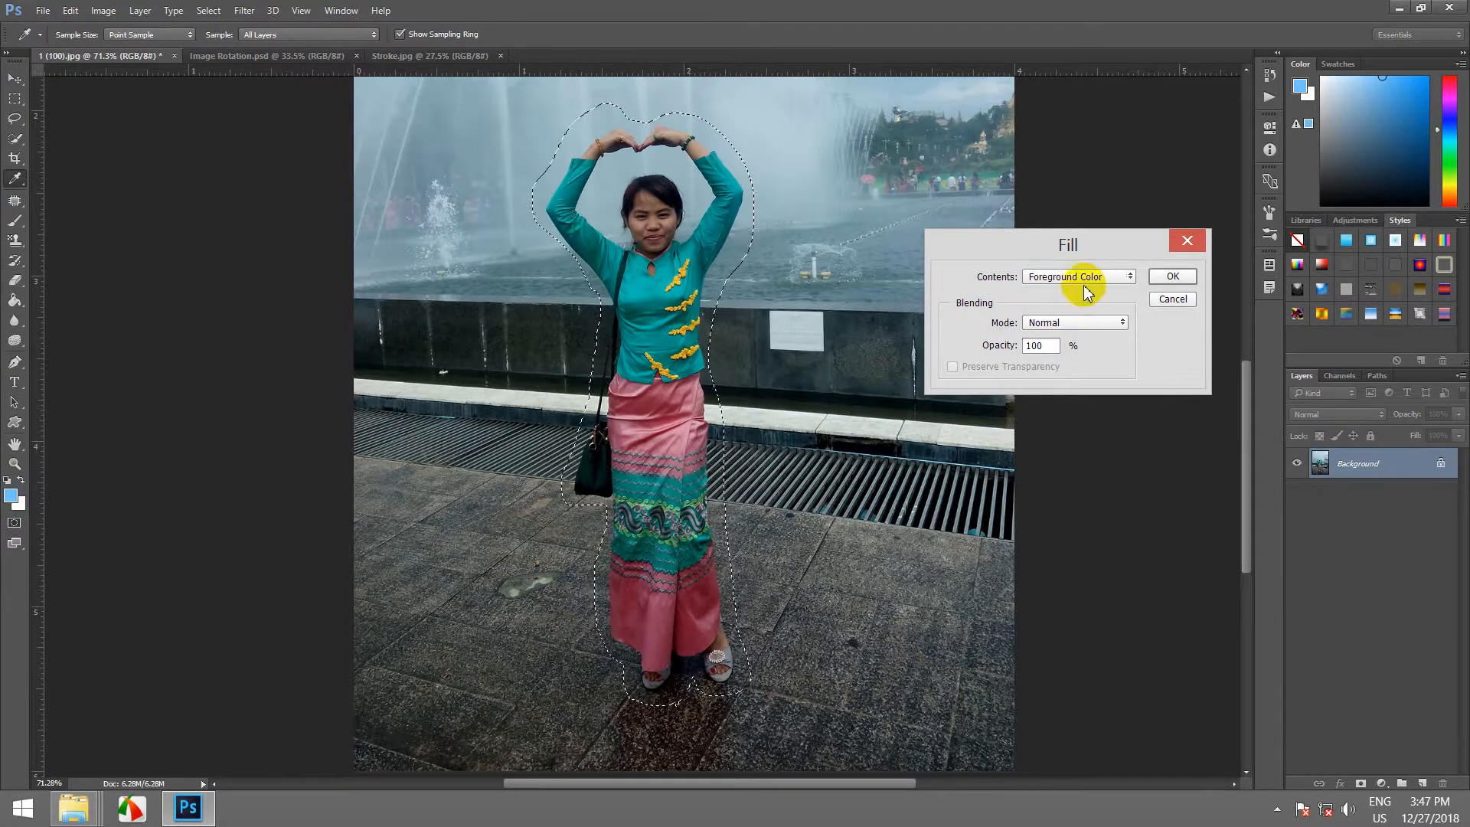
pyautogui.click(1168, 277)
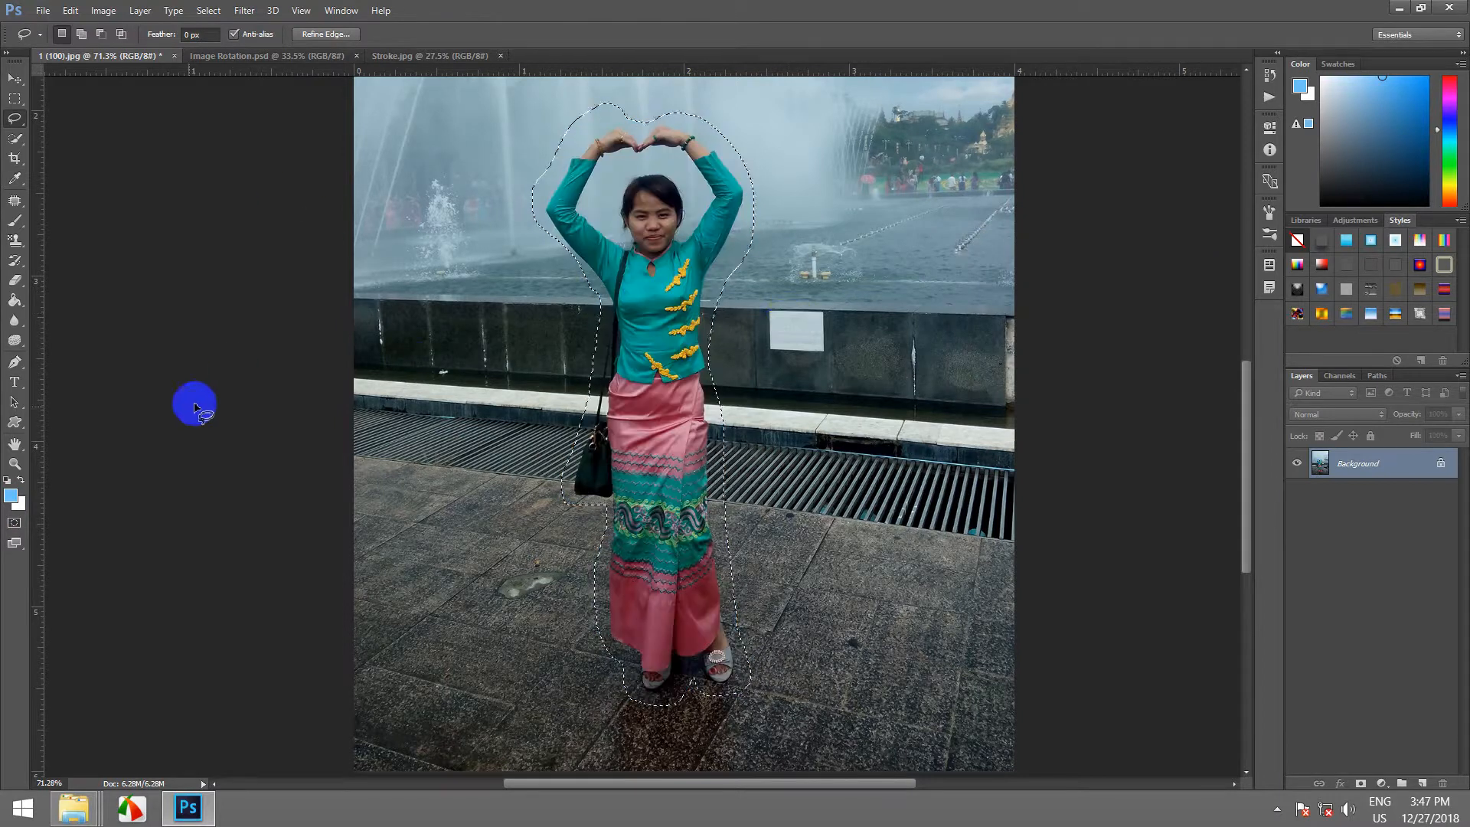
# - Review the background color in the color picker, setting the hue to 59° and accepting white
pyautogui.click(16, 507)
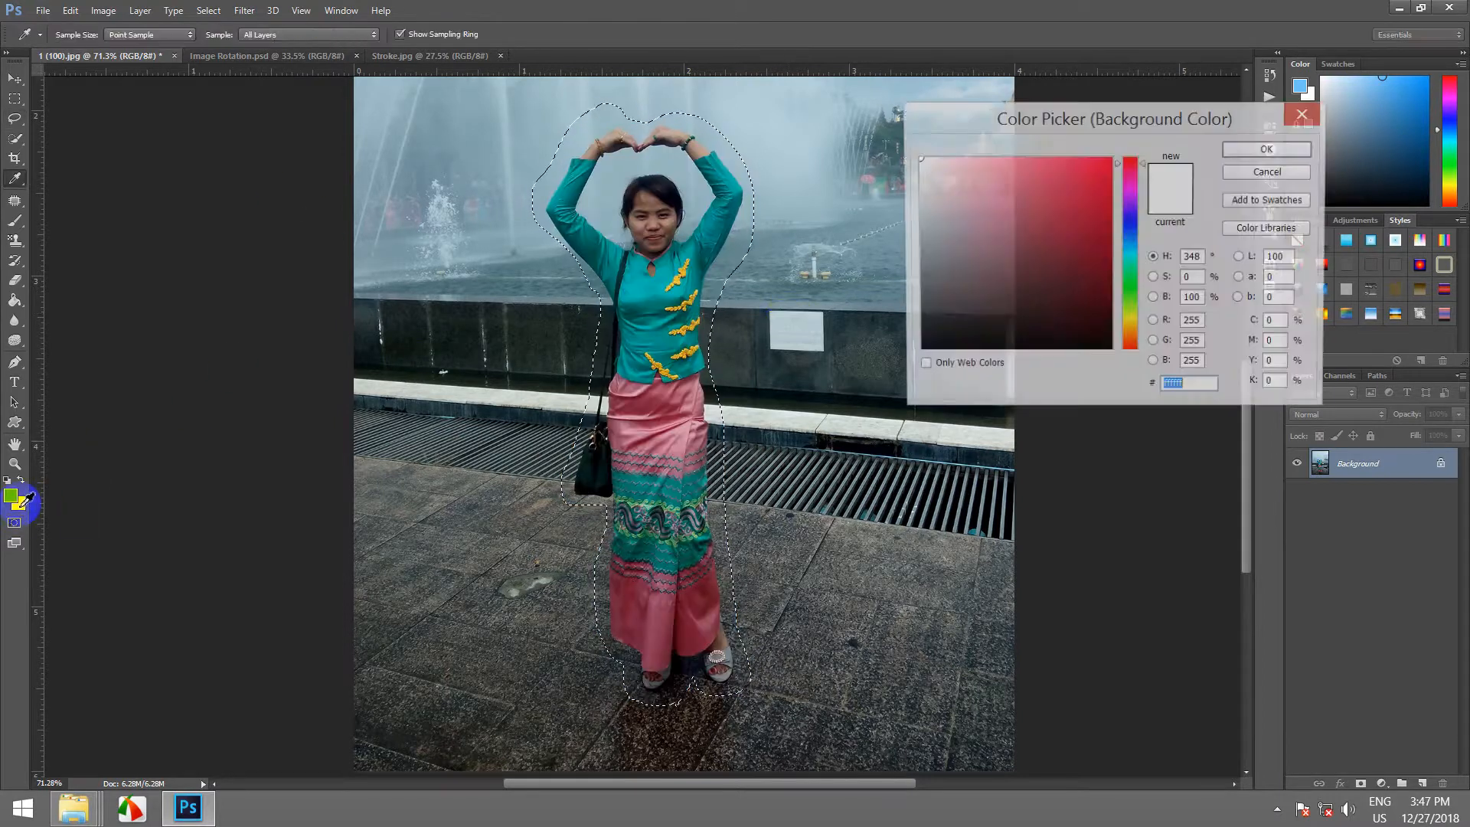
pyautogui.moveTo(1140, 328); pyautogui.dragTo(1127, 320)
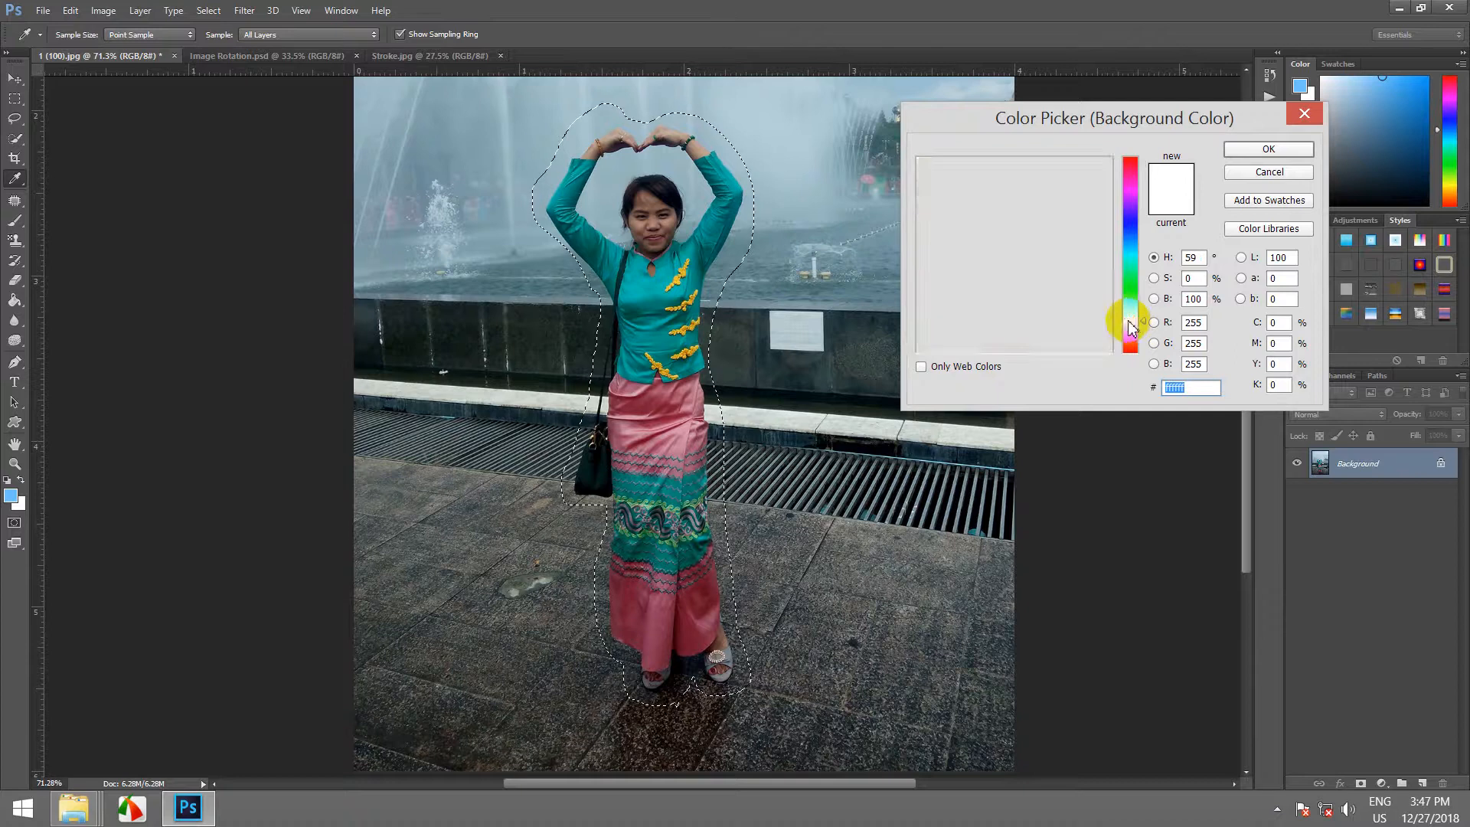
pyautogui.click(665, 139)
pyautogui.click(1269, 148)
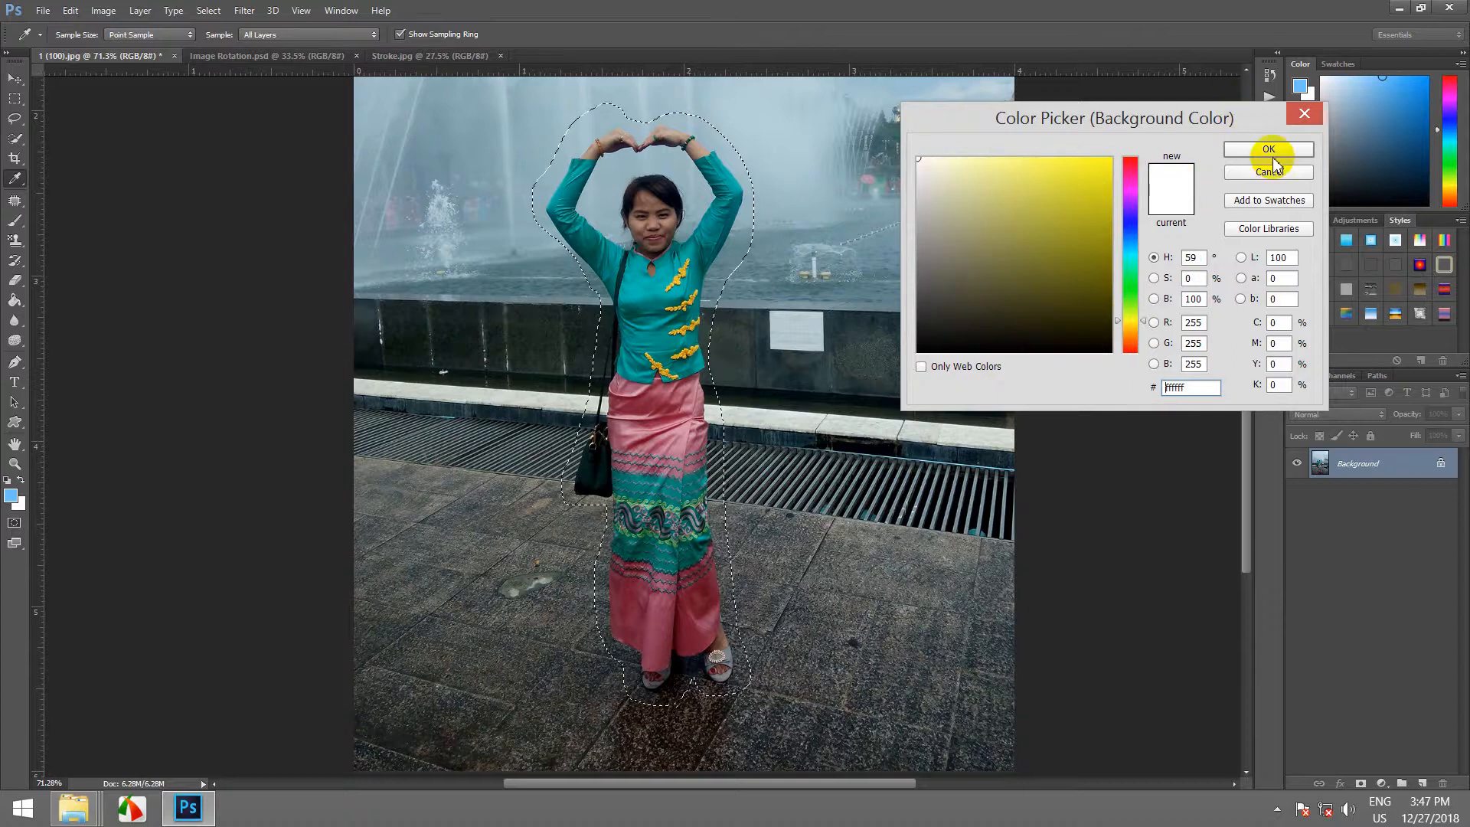
pyautogui.press('l')
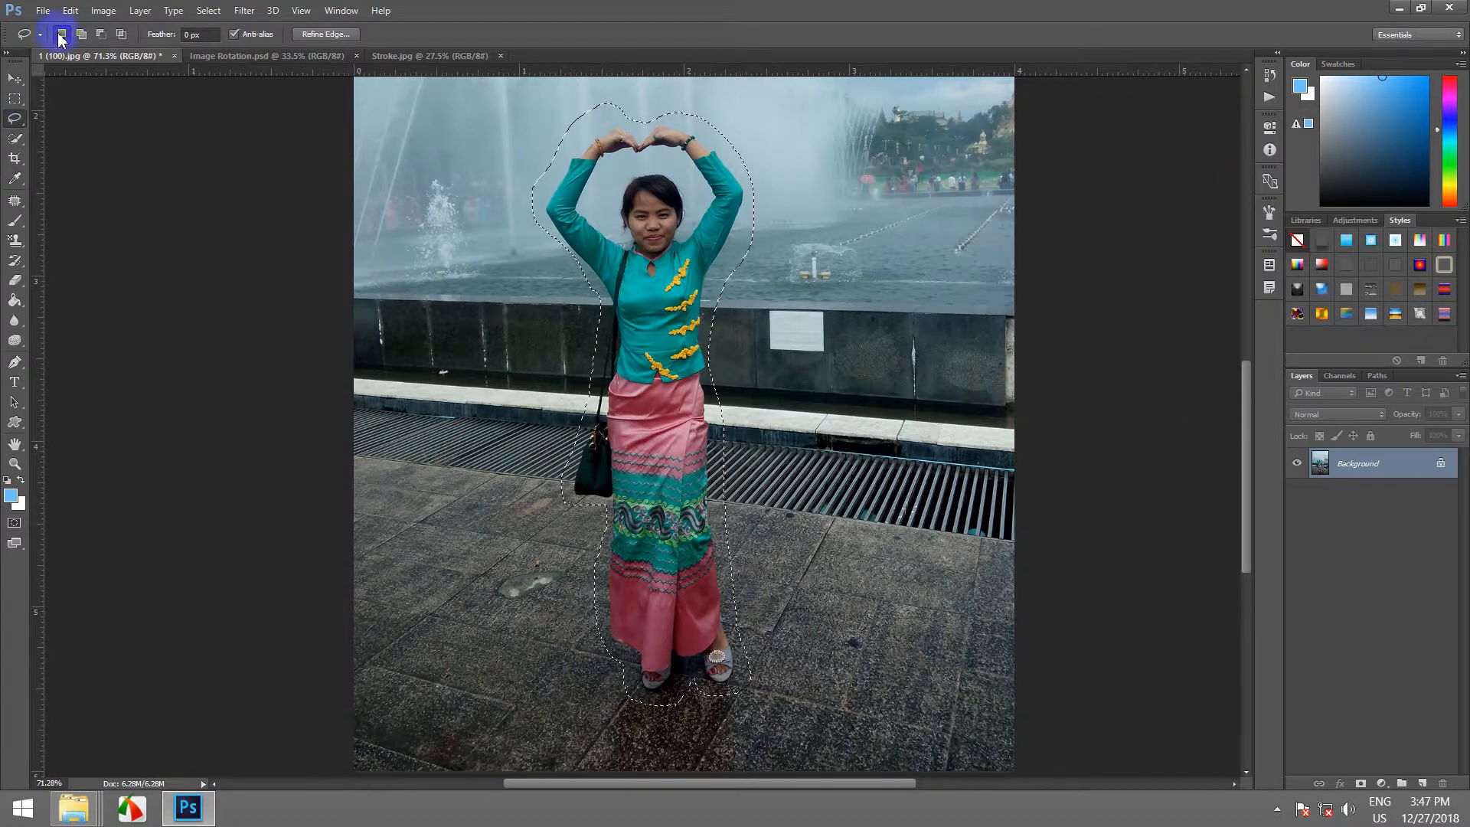
# - Fill the selected figure with the white background color
pyautogui.click(69, 11)
pyautogui.click(153, 286)
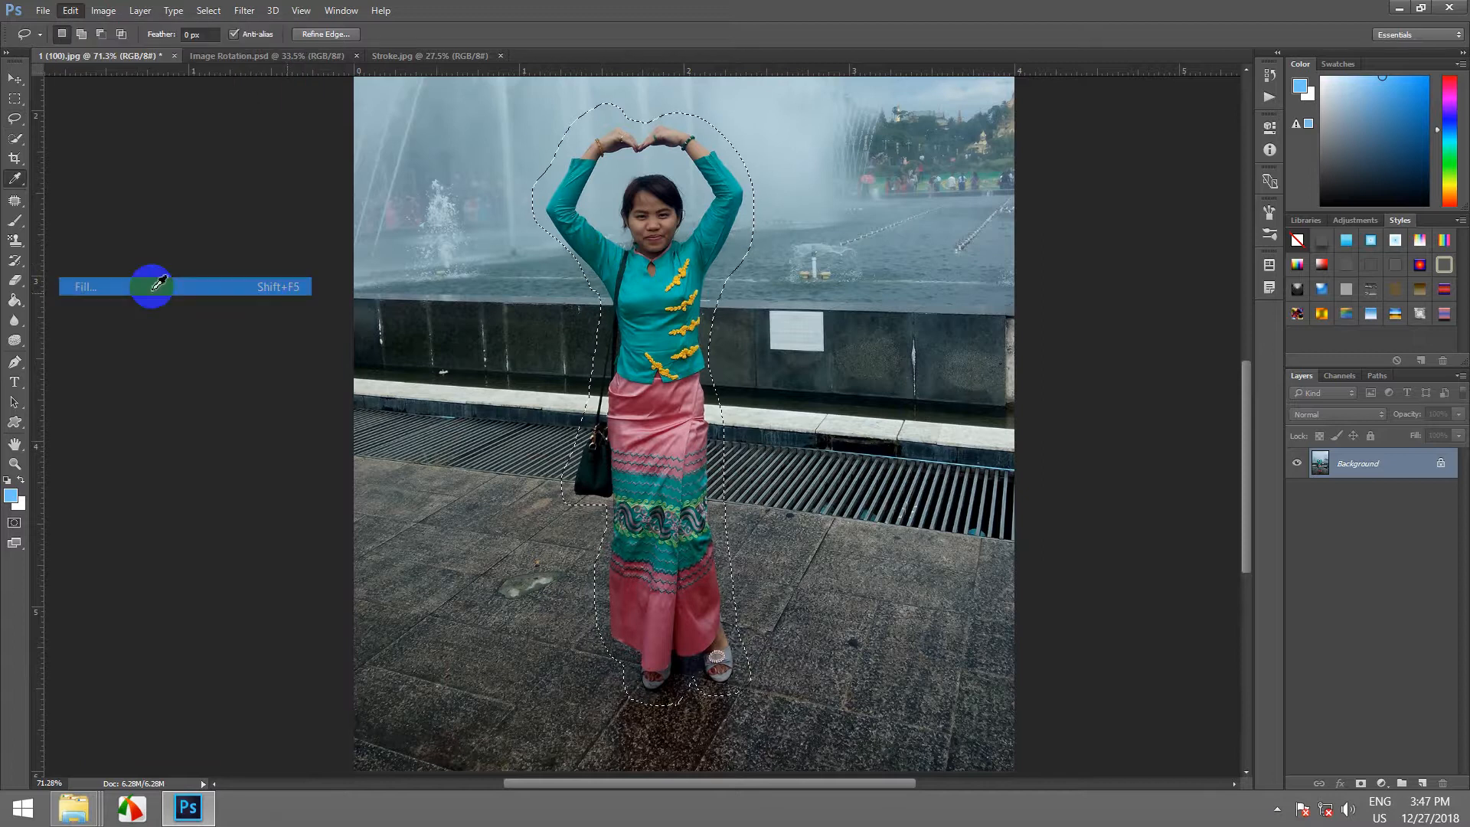
pyautogui.click(1076, 277)
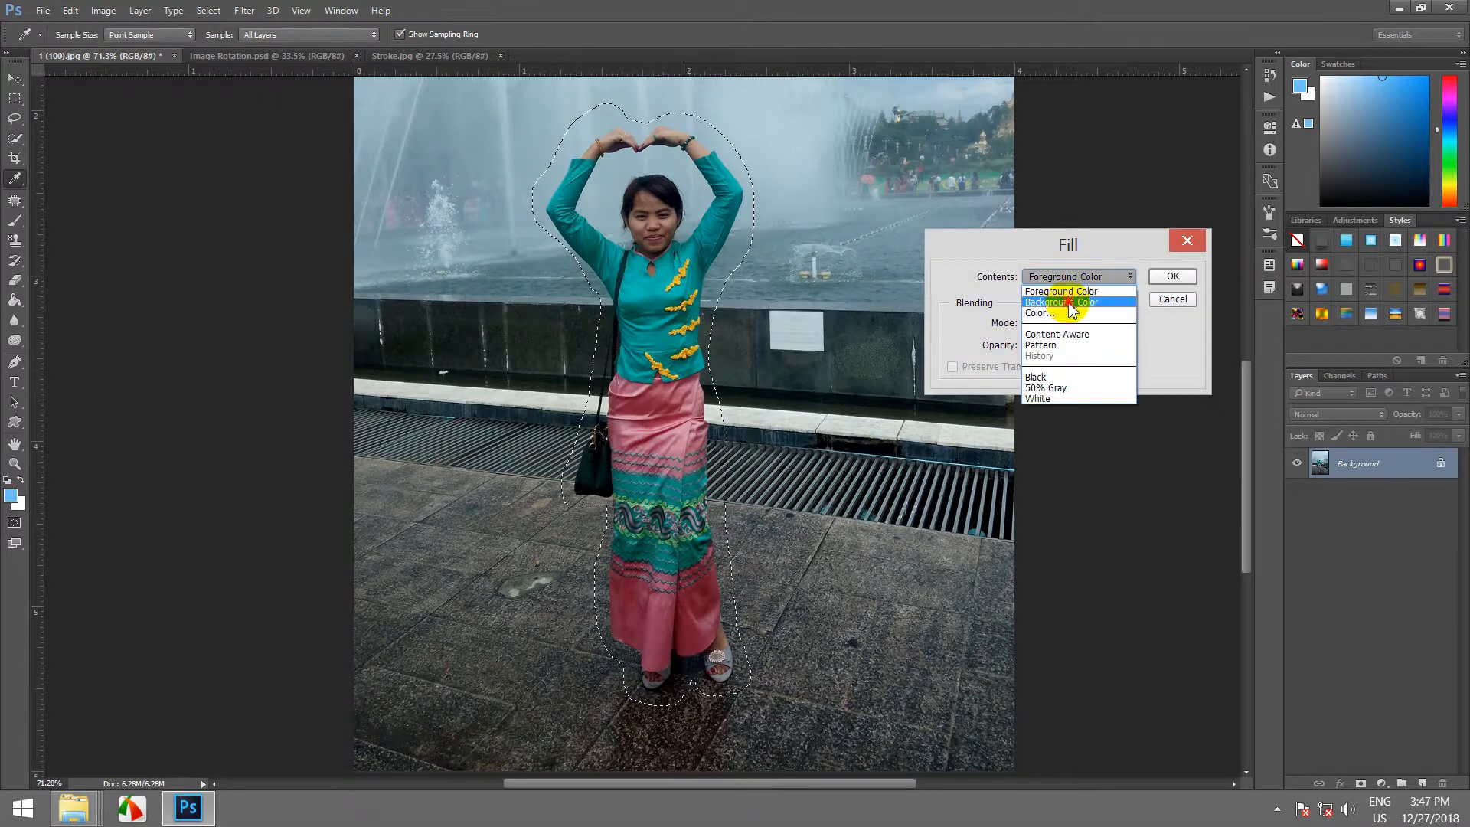
pyautogui.click(1071, 303)
pyautogui.click(1159, 279)
pyautogui.press('l')
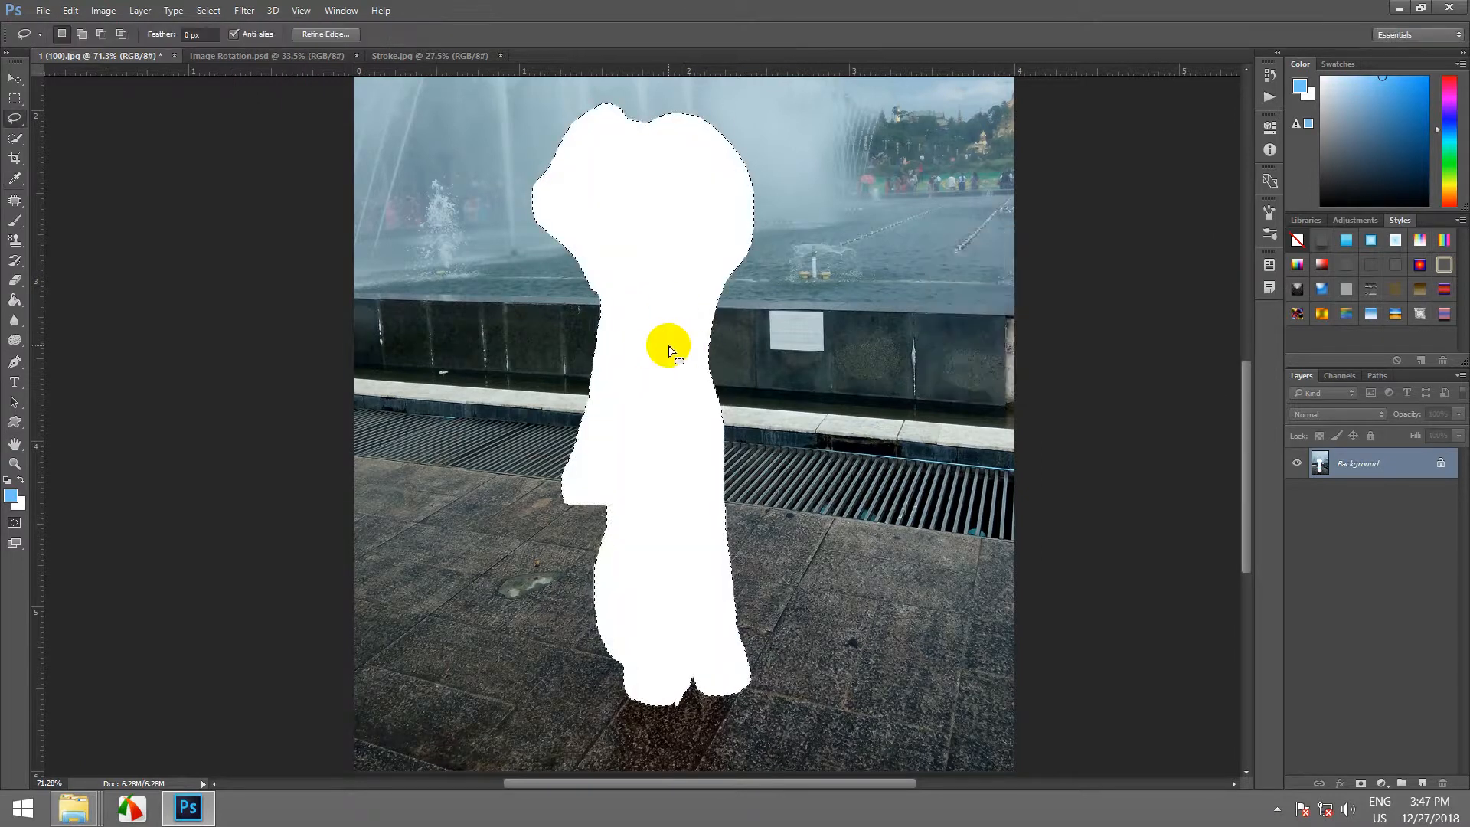
pyautogui.scroll(-1, 670, 349)
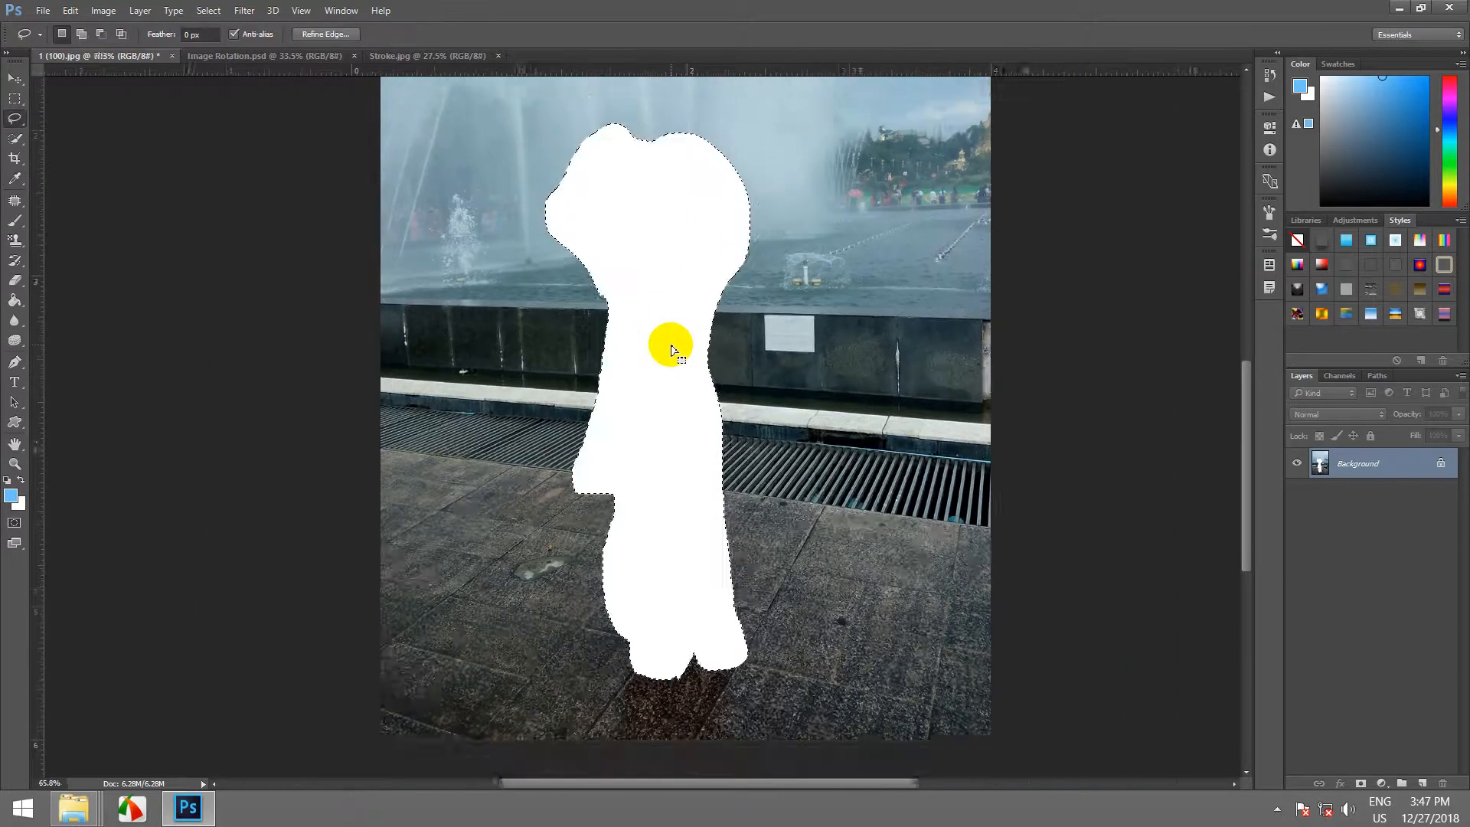
# - Try filling the selected figure with a custom bright blue color, and undo the fill
pyautogui.click(67, 13)
pyautogui.click(118, 286)
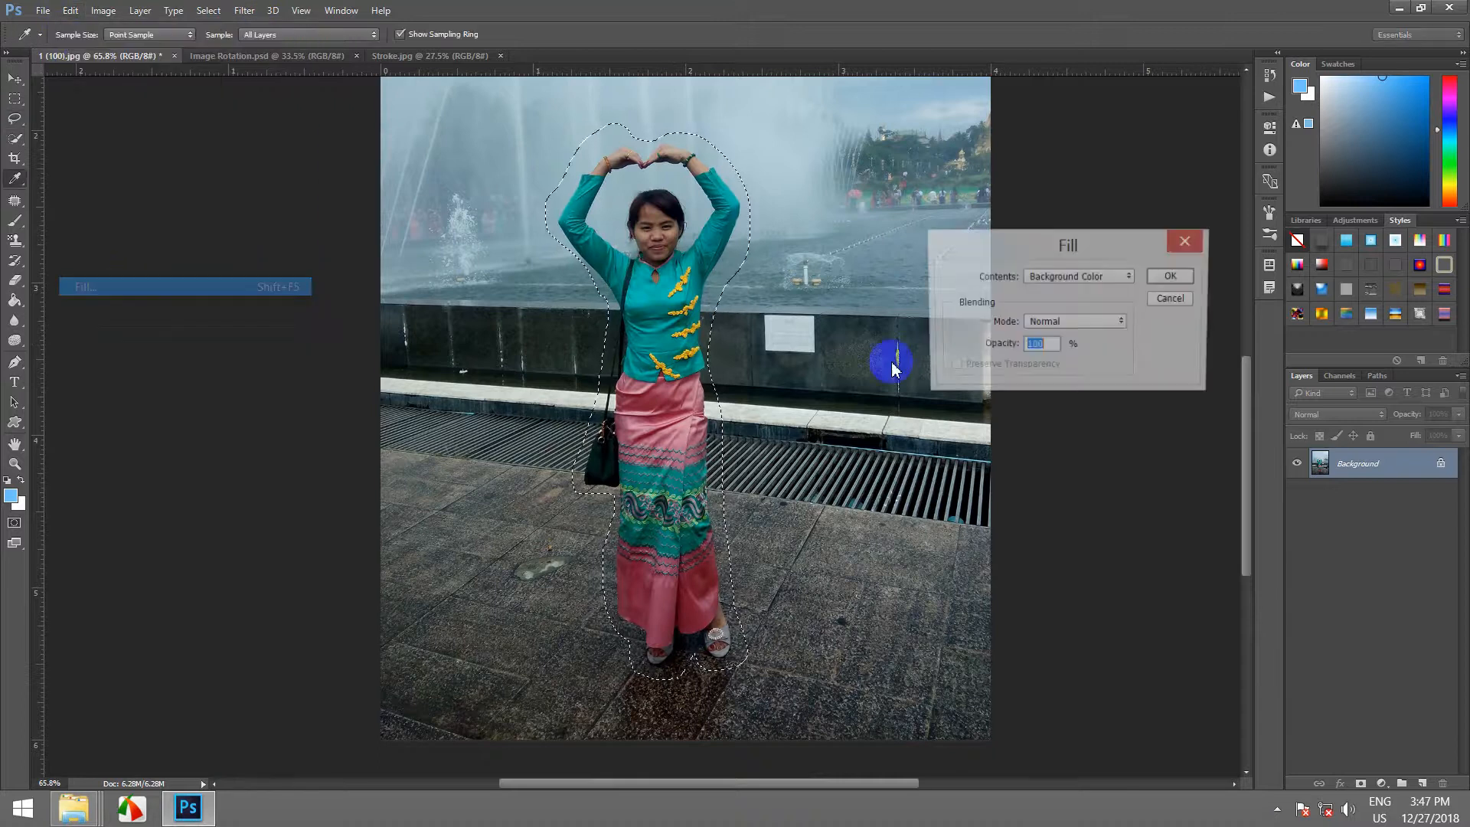
pyautogui.click(1115, 276)
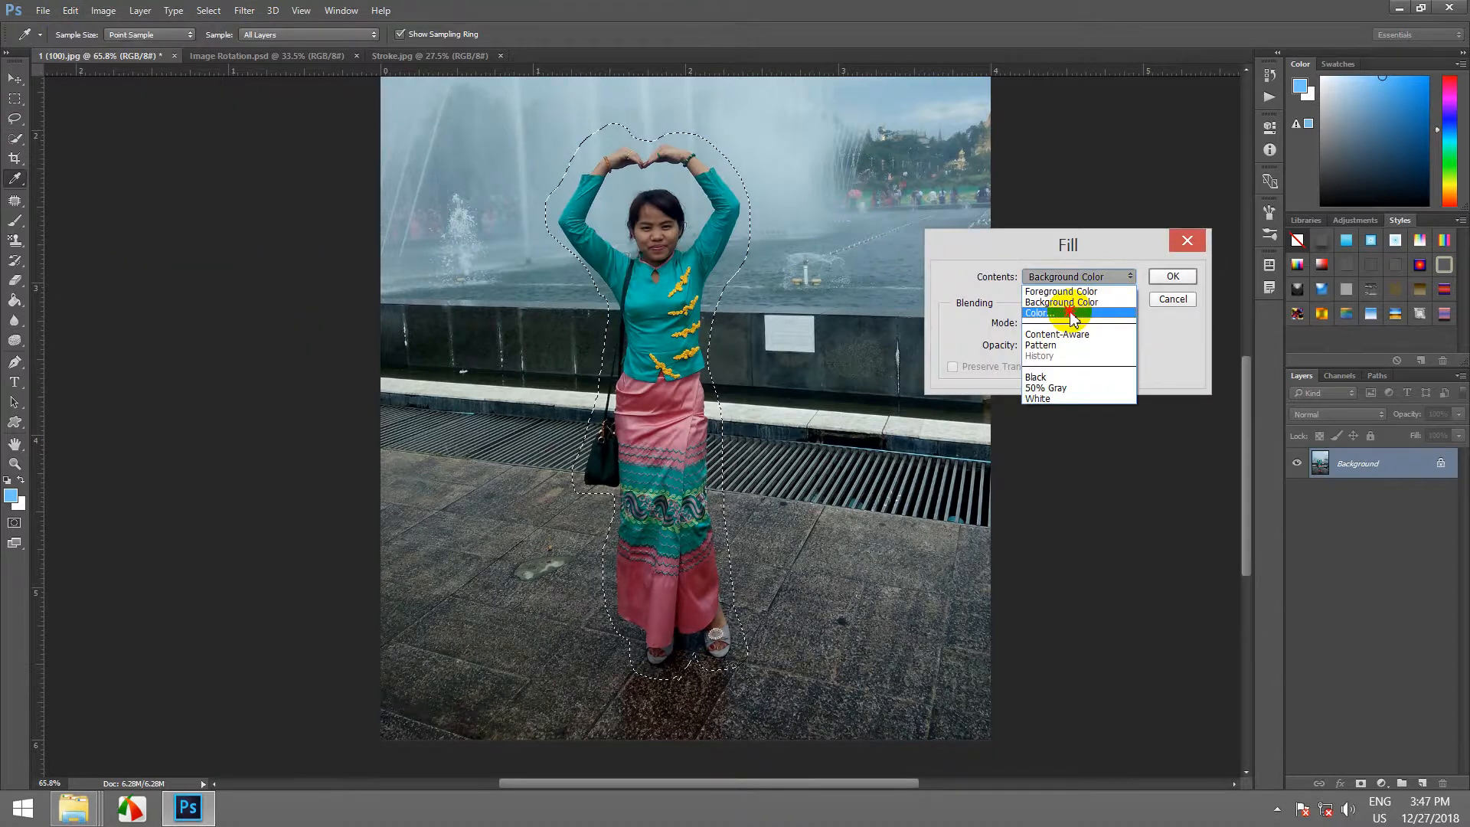
pyautogui.click(1073, 315)
pyautogui.click(1128, 240)
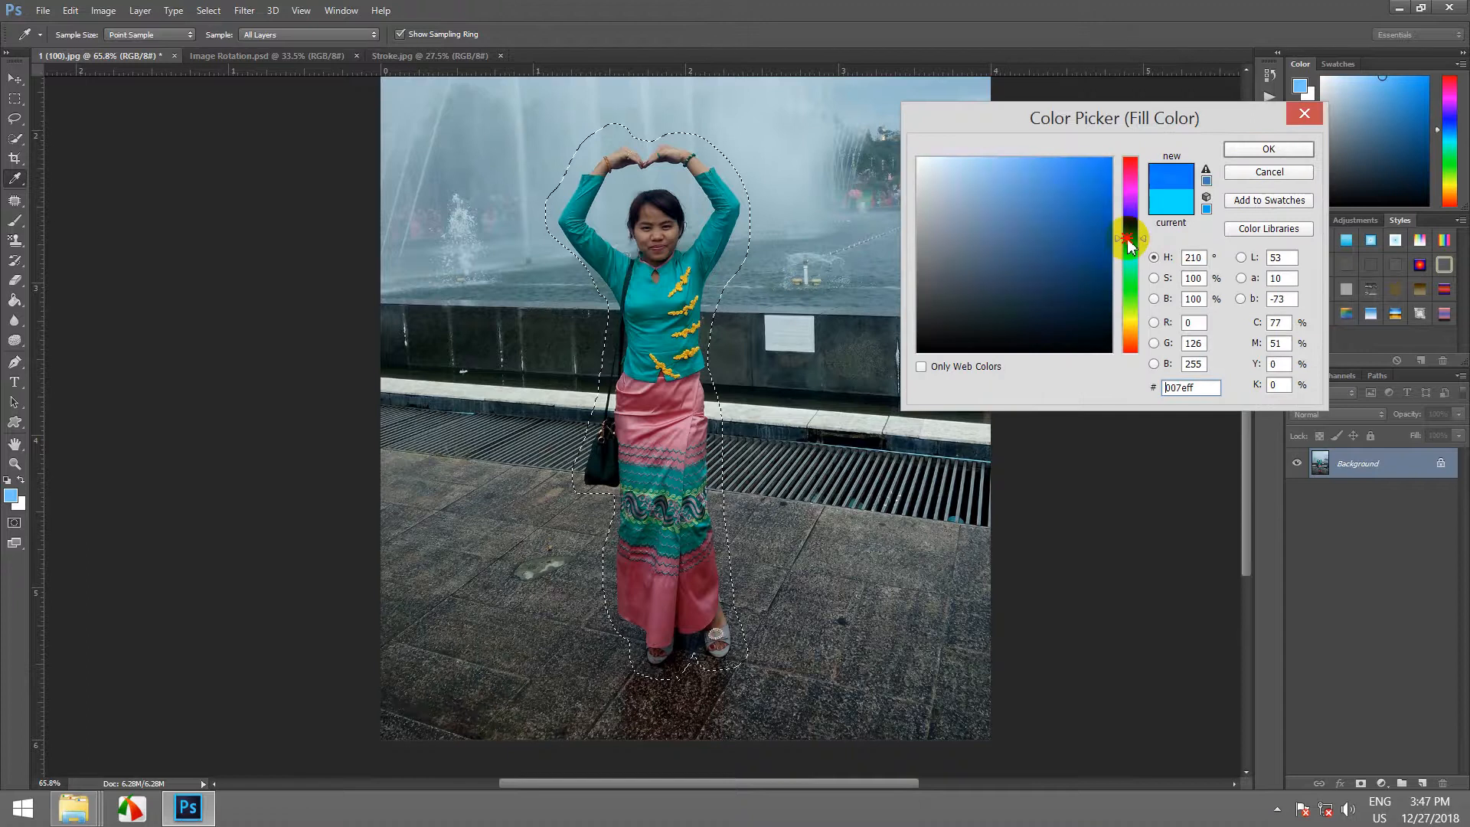
pyautogui.moveTo(1128, 240); pyautogui.dragTo(1131, 223)
pyautogui.click(1262, 149)
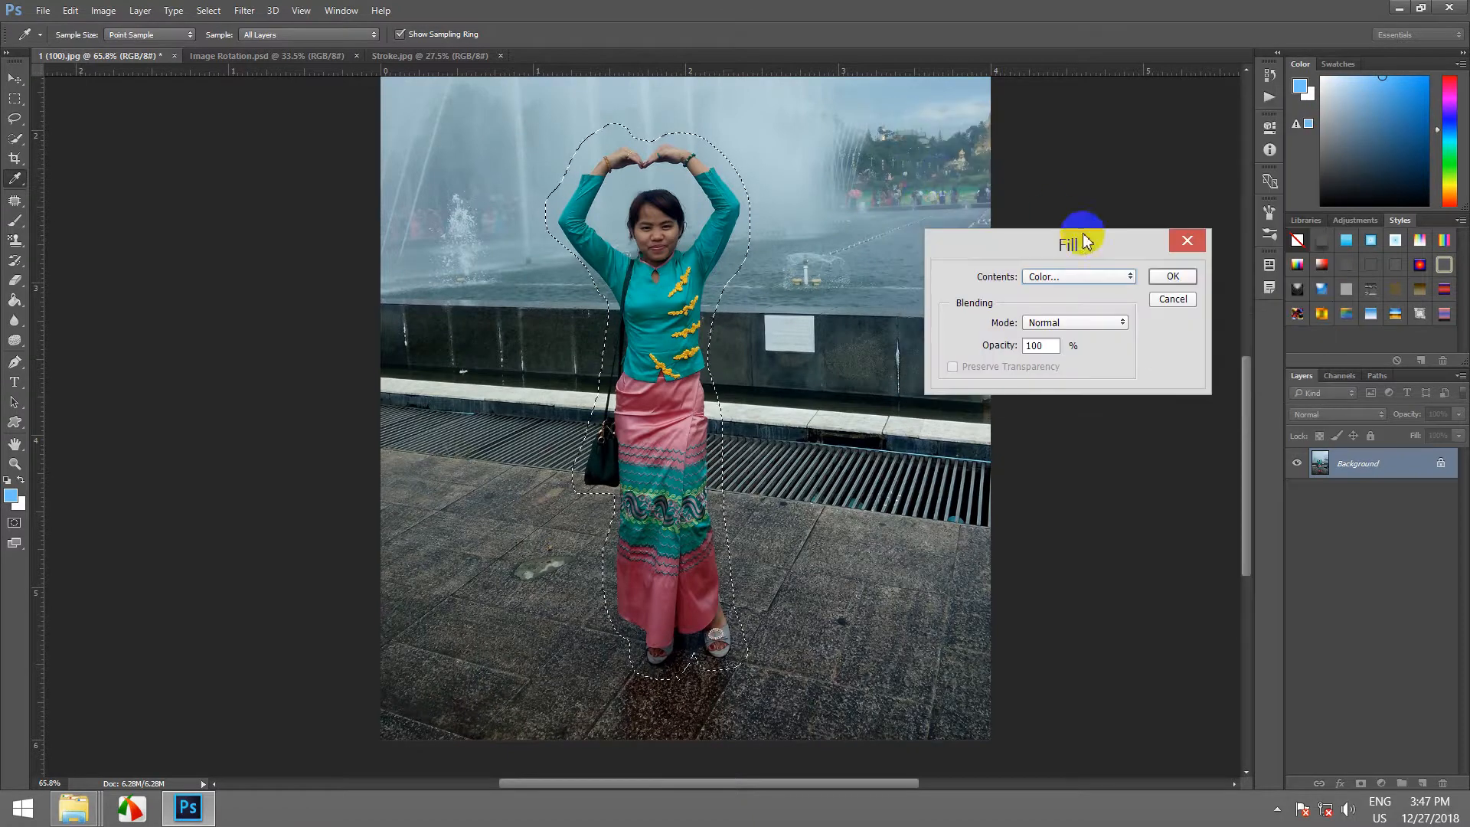
pyautogui.click(1165, 278)
pyautogui.scroll(4, 607, 276)
pyautogui.scroll(-6, 607, 278)
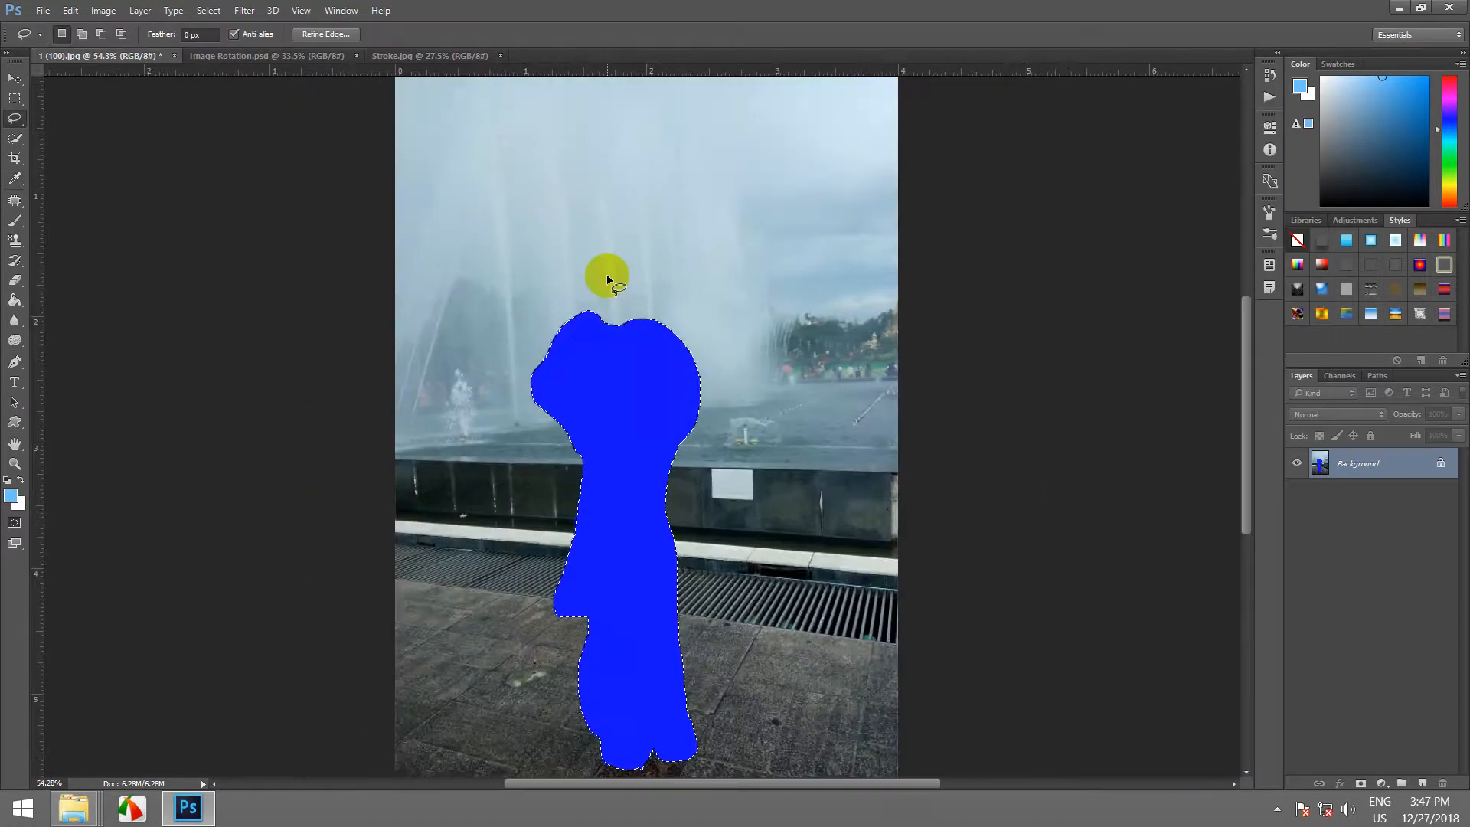
pyautogui.scroll(4, 607, 274)
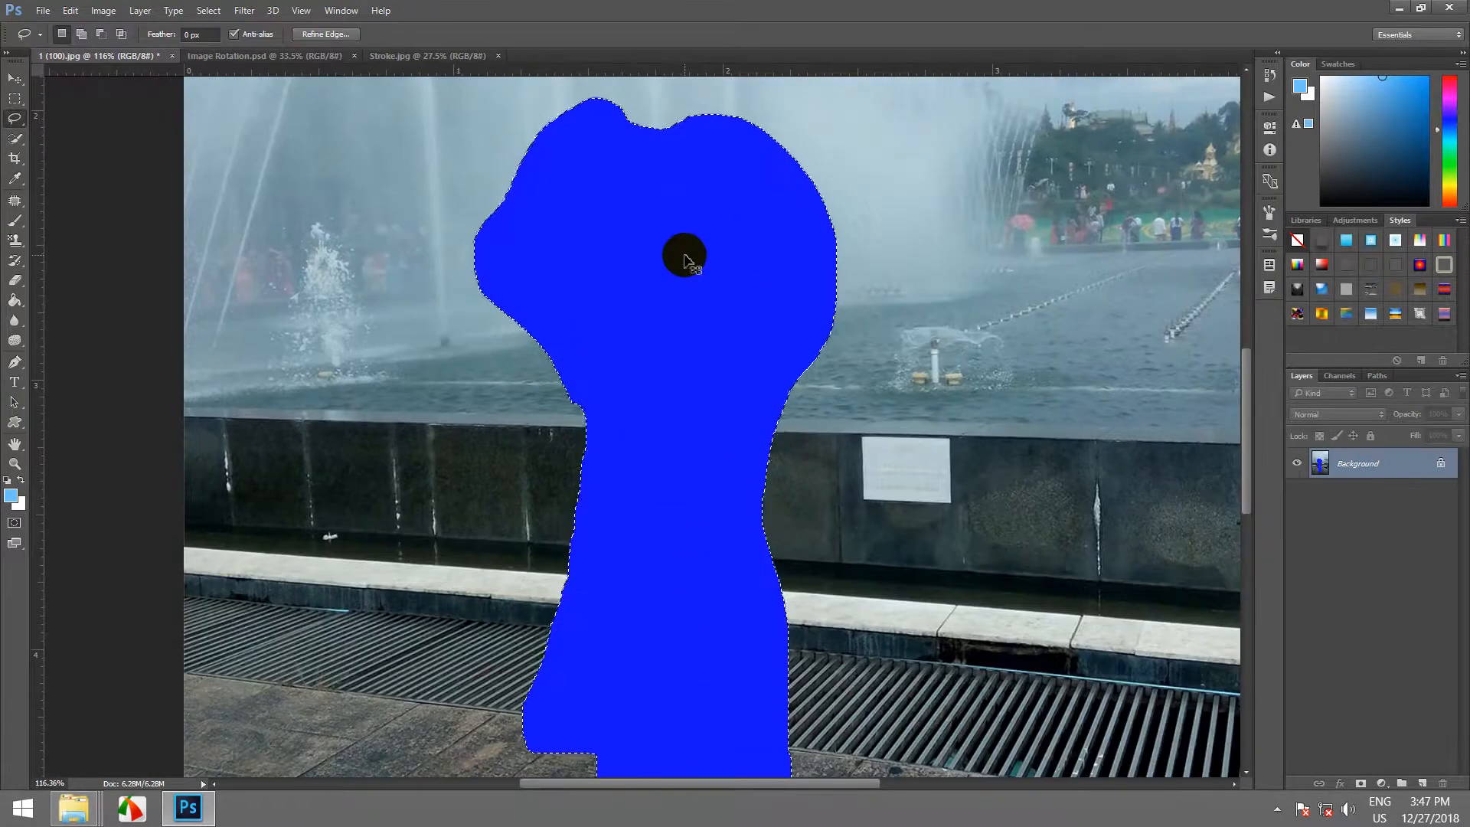
pyautogui.hotkey('ctrl', 'z')
# - Try filling the selected figure with a custom pattern of the man's portrait photo, and undo the fill
pyautogui.click(69, 11)
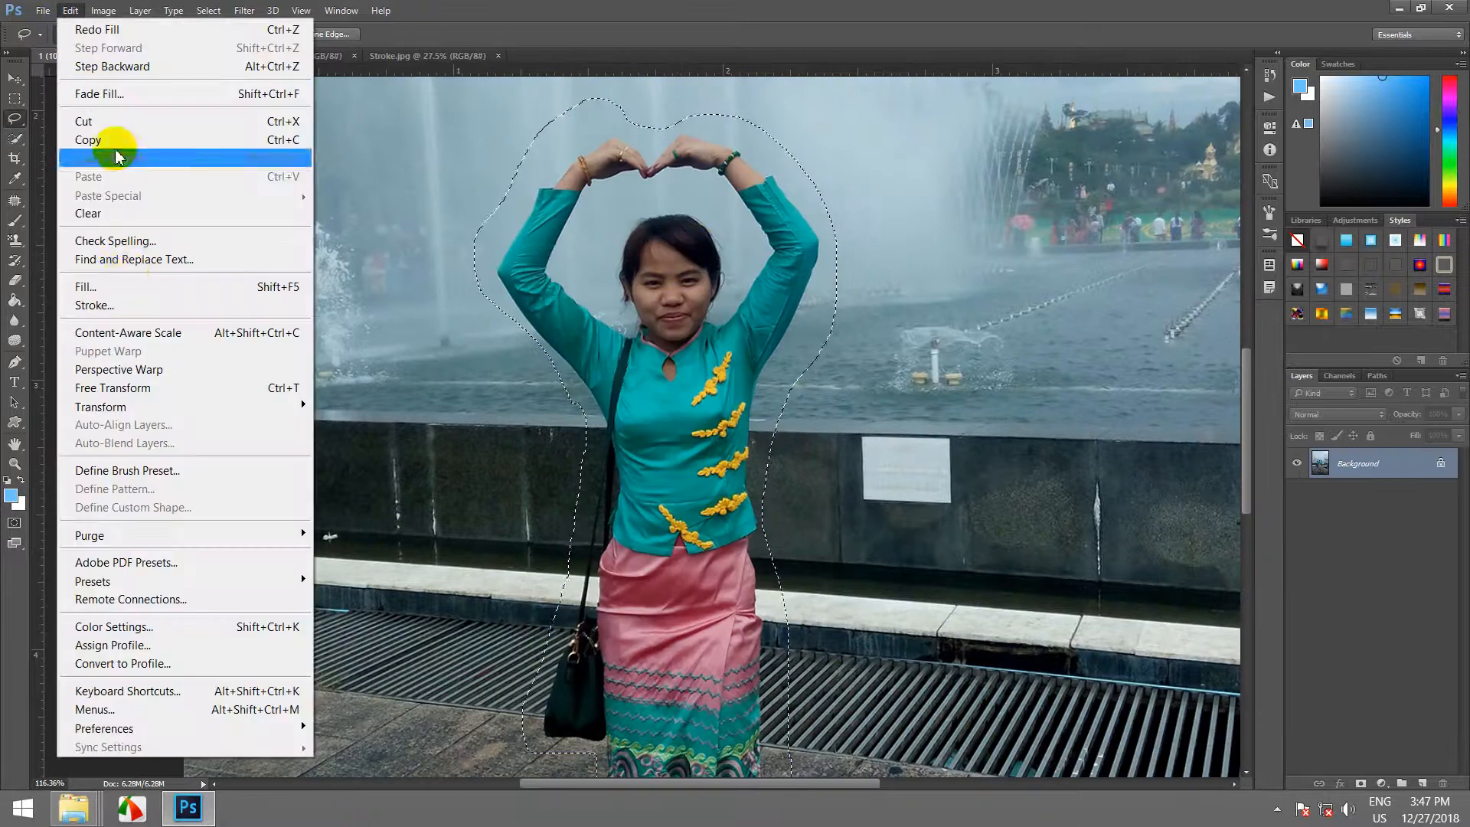
pyautogui.click(125, 285)
pyautogui.click(1061, 278)
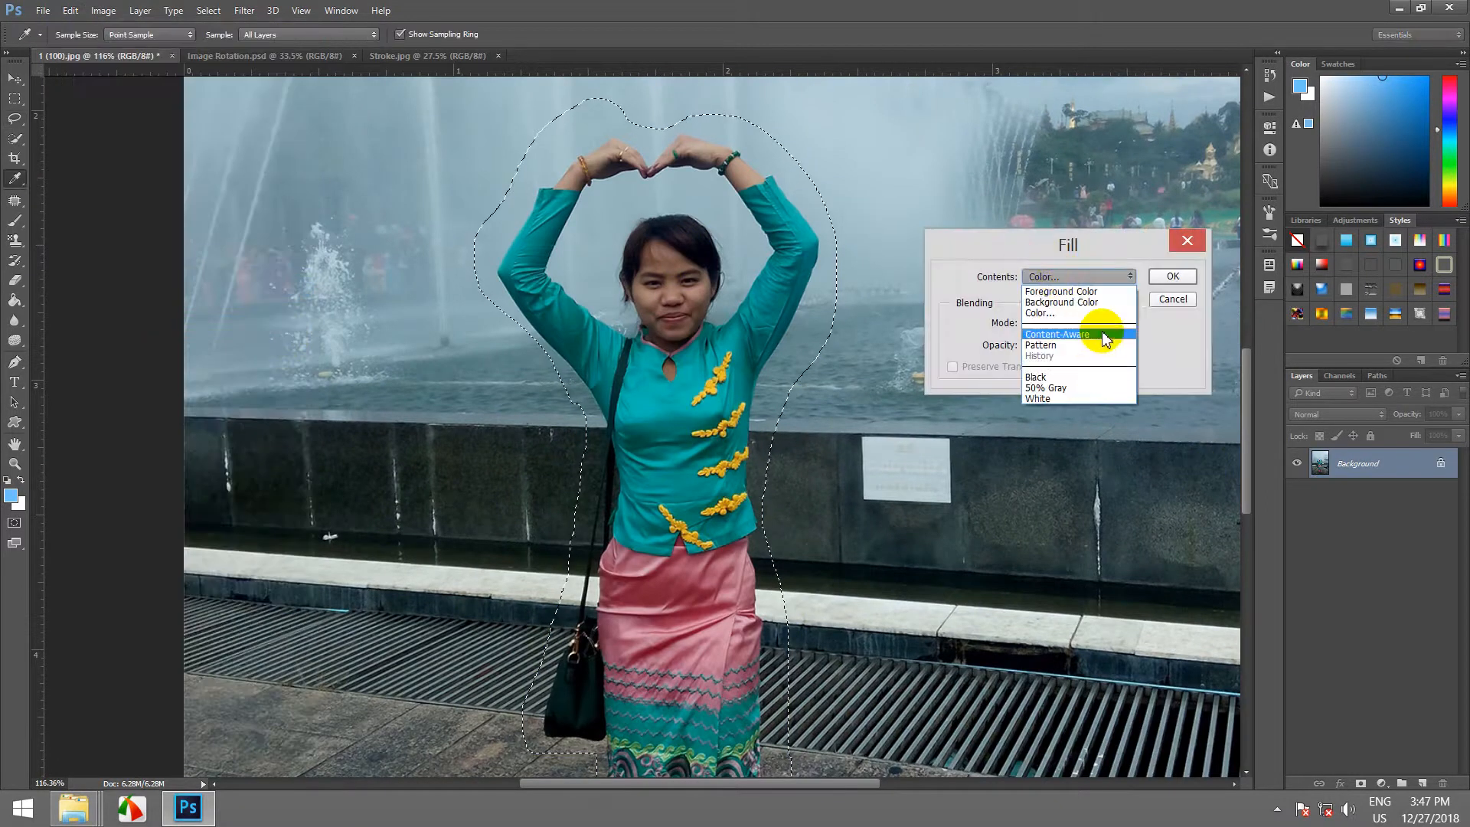
pyautogui.click(1056, 352)
pyautogui.click(1045, 319)
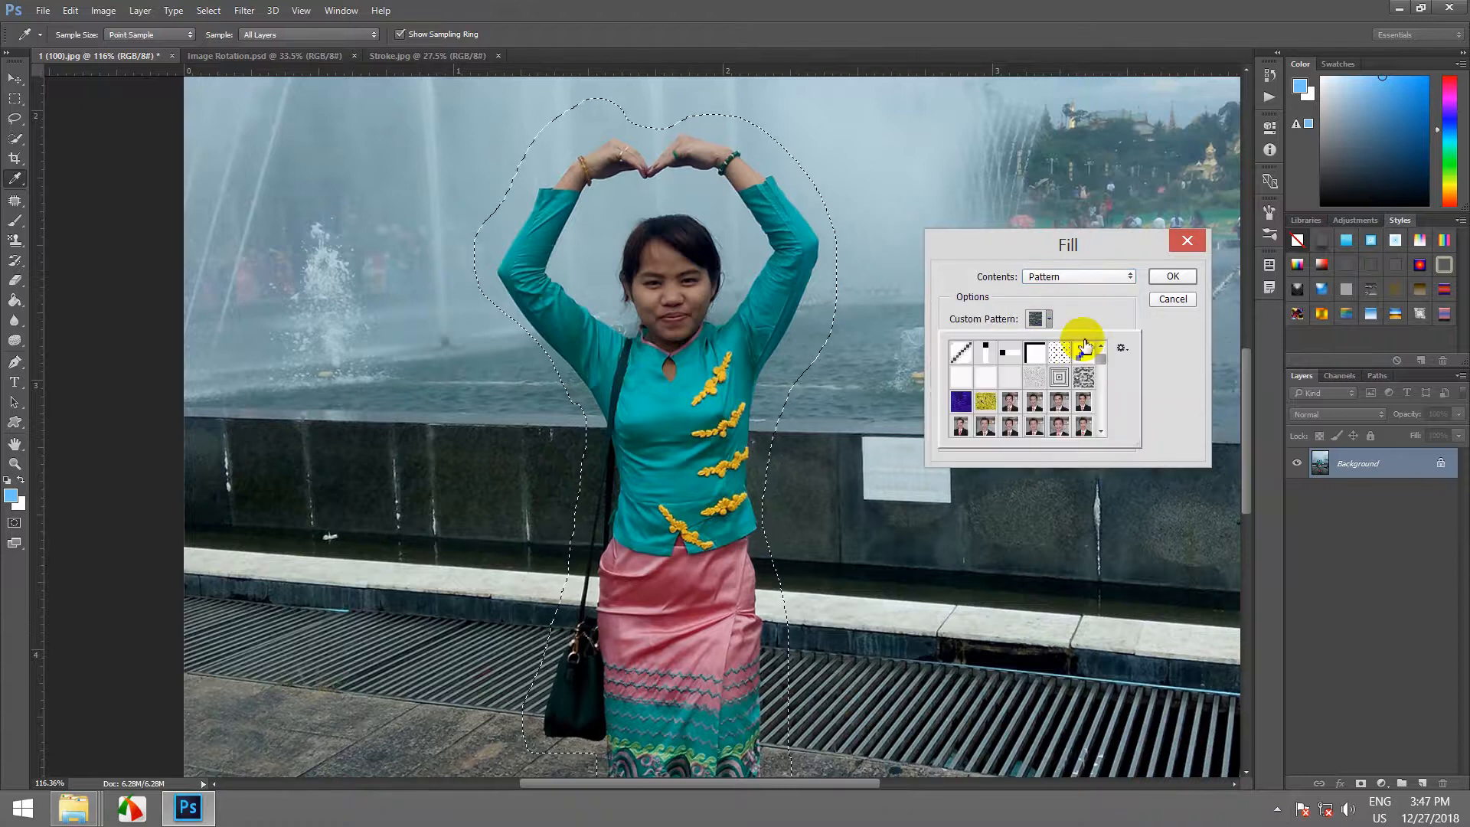
pyautogui.click(1156, 279)
pyautogui.scroll(-5, 710, 354)
pyautogui.scroll(4, 717, 368)
pyautogui.scroll(-3, 718, 383)
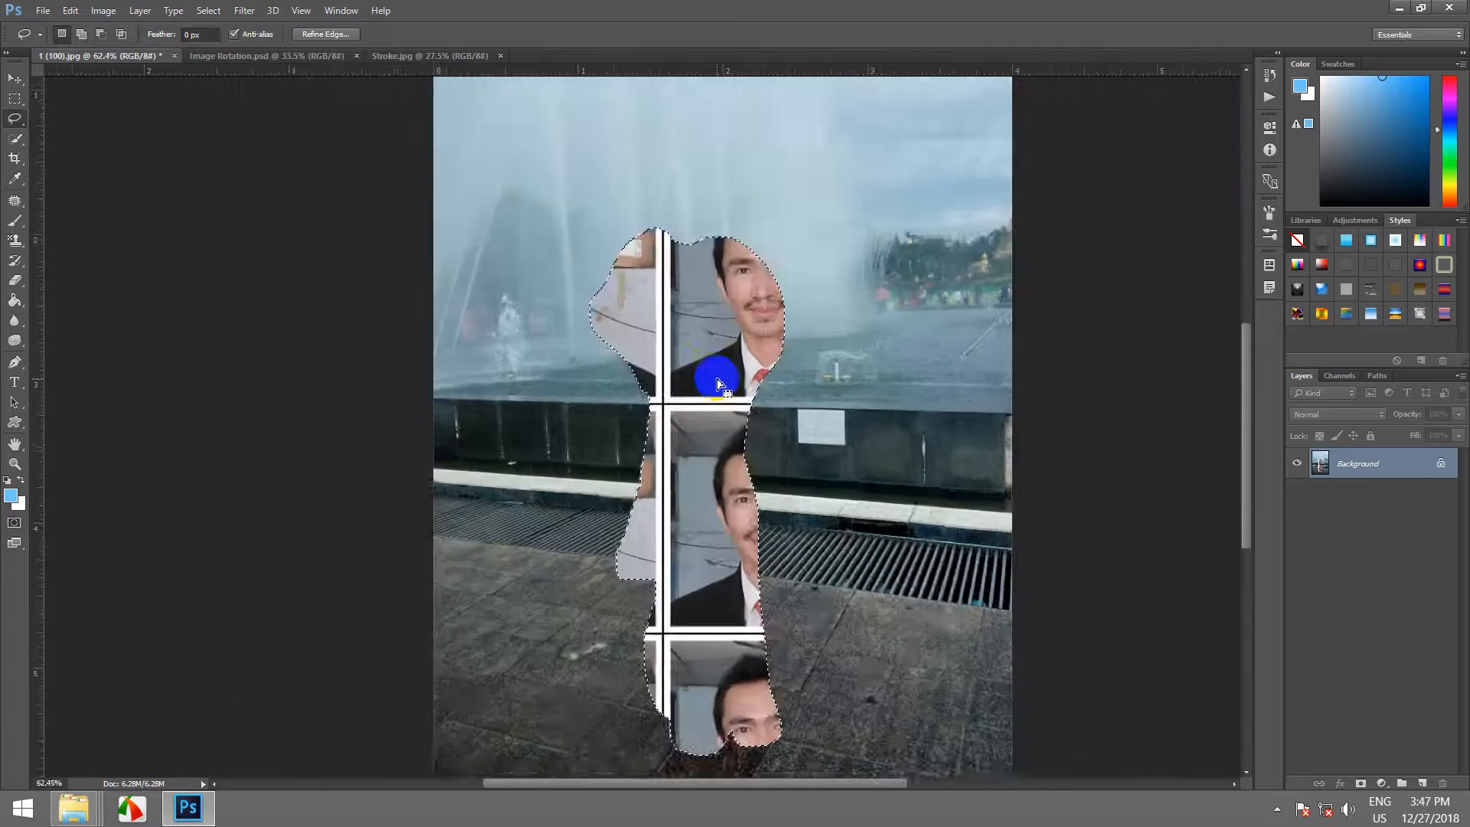
pyautogui.hotkey('ctrl', 'z')
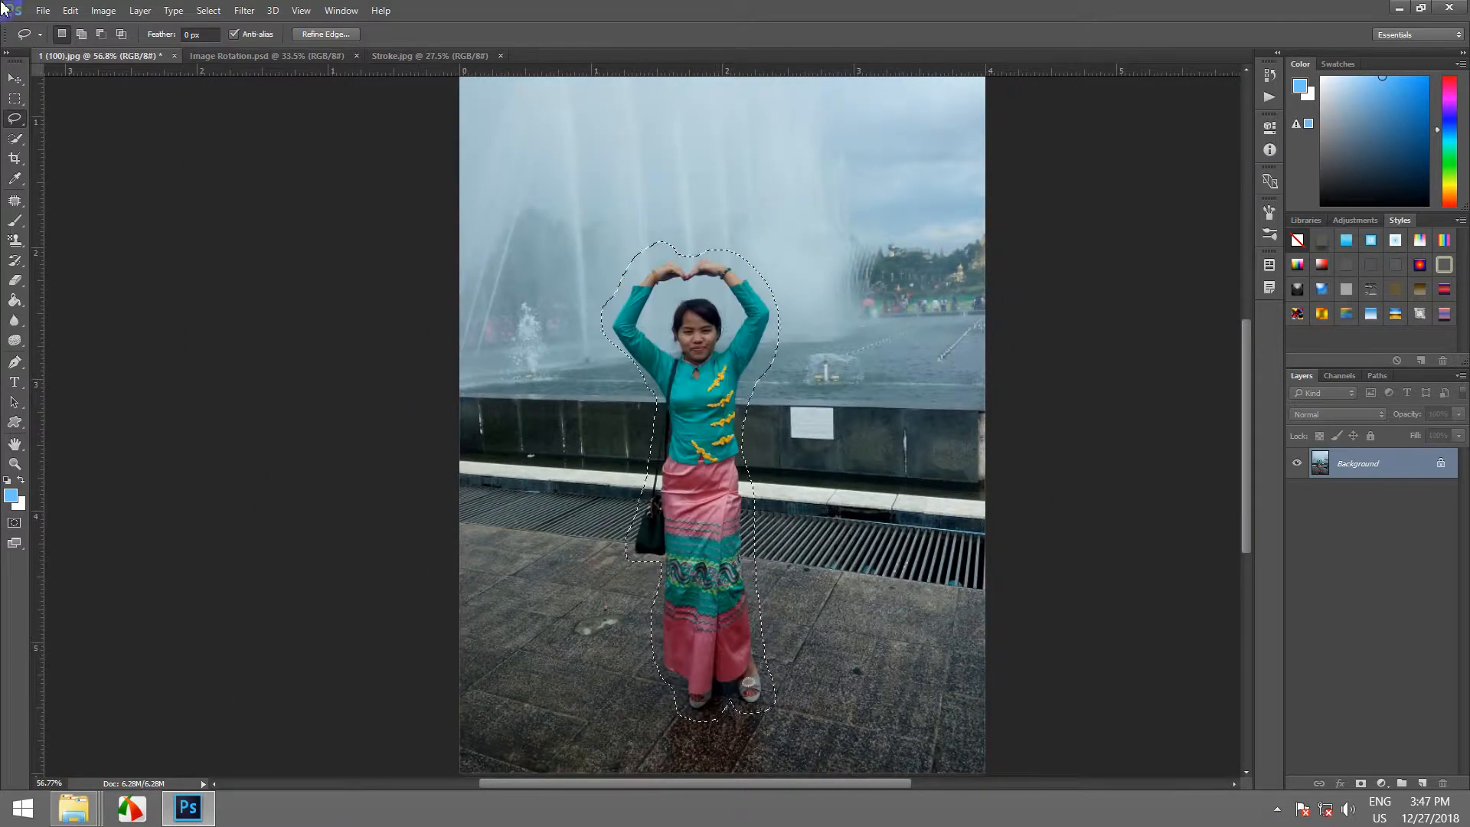
# - Fill the selected figure with the light grey speckled custom pattern in Normal mode at 100% opacity
pyautogui.click(66, 11)
pyautogui.click(144, 288)
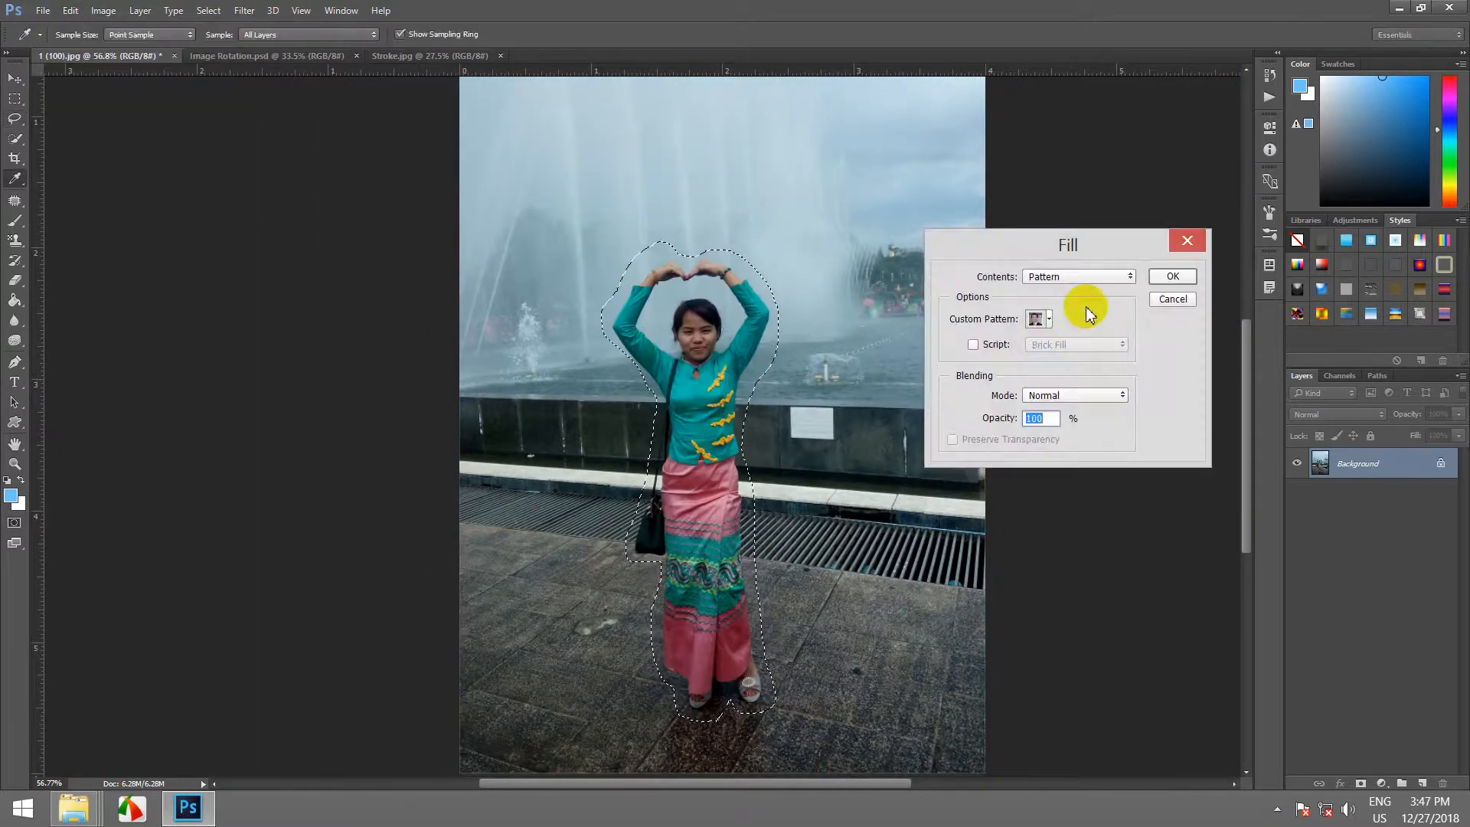
pyautogui.click(1049, 318)
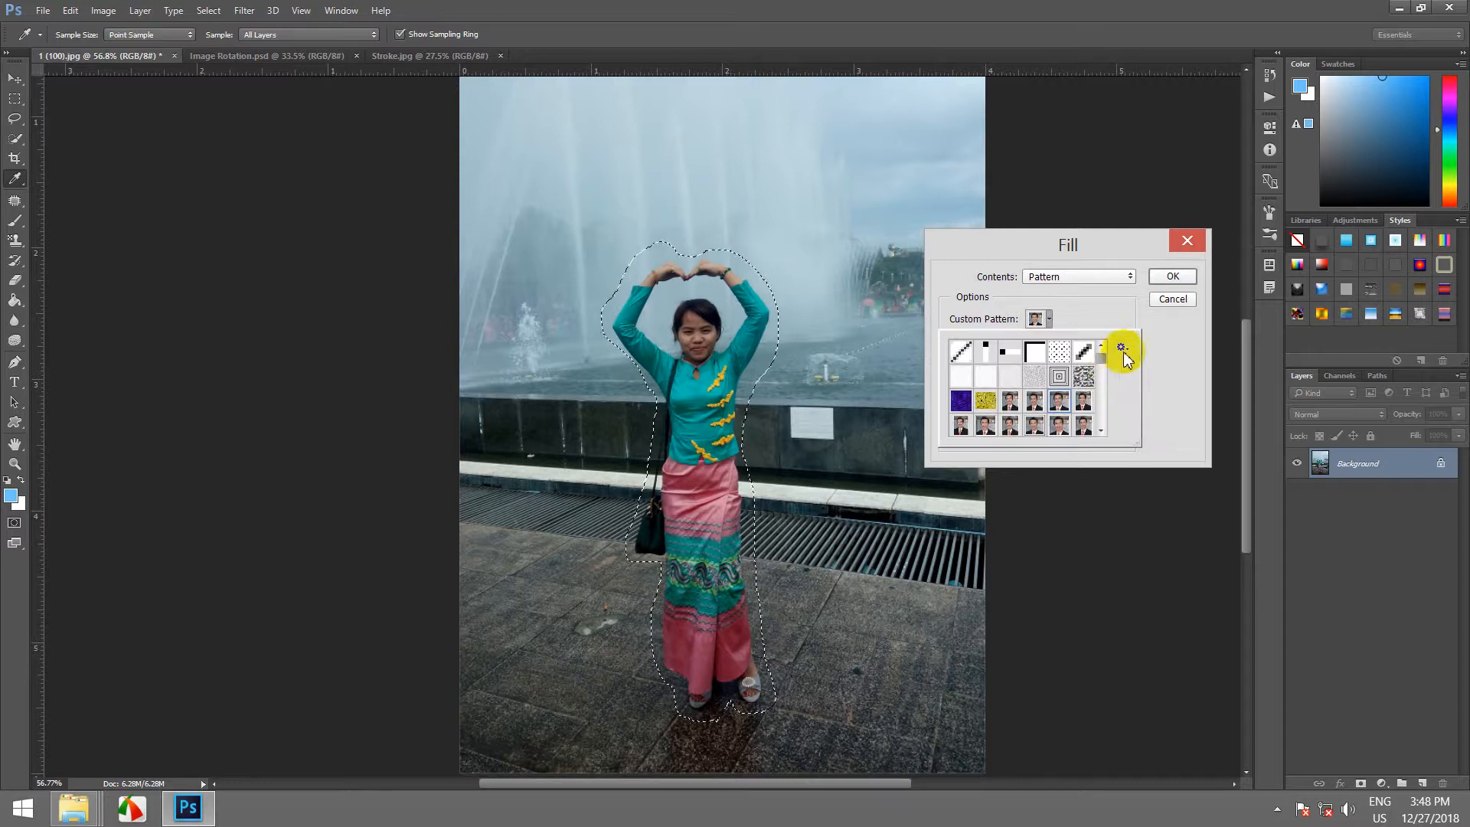
pyautogui.click(1122, 347)
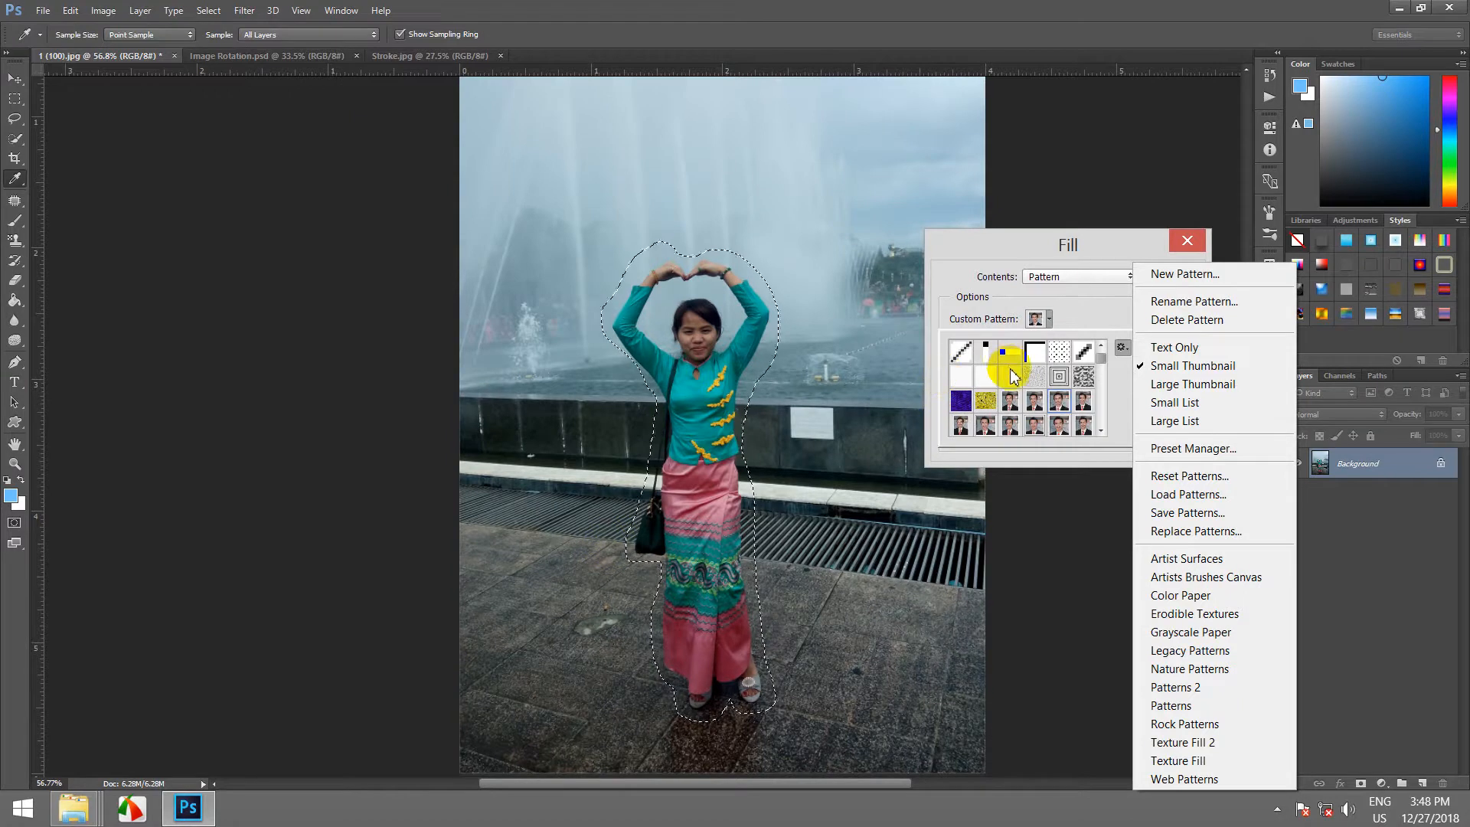
pyautogui.click(1059, 373)
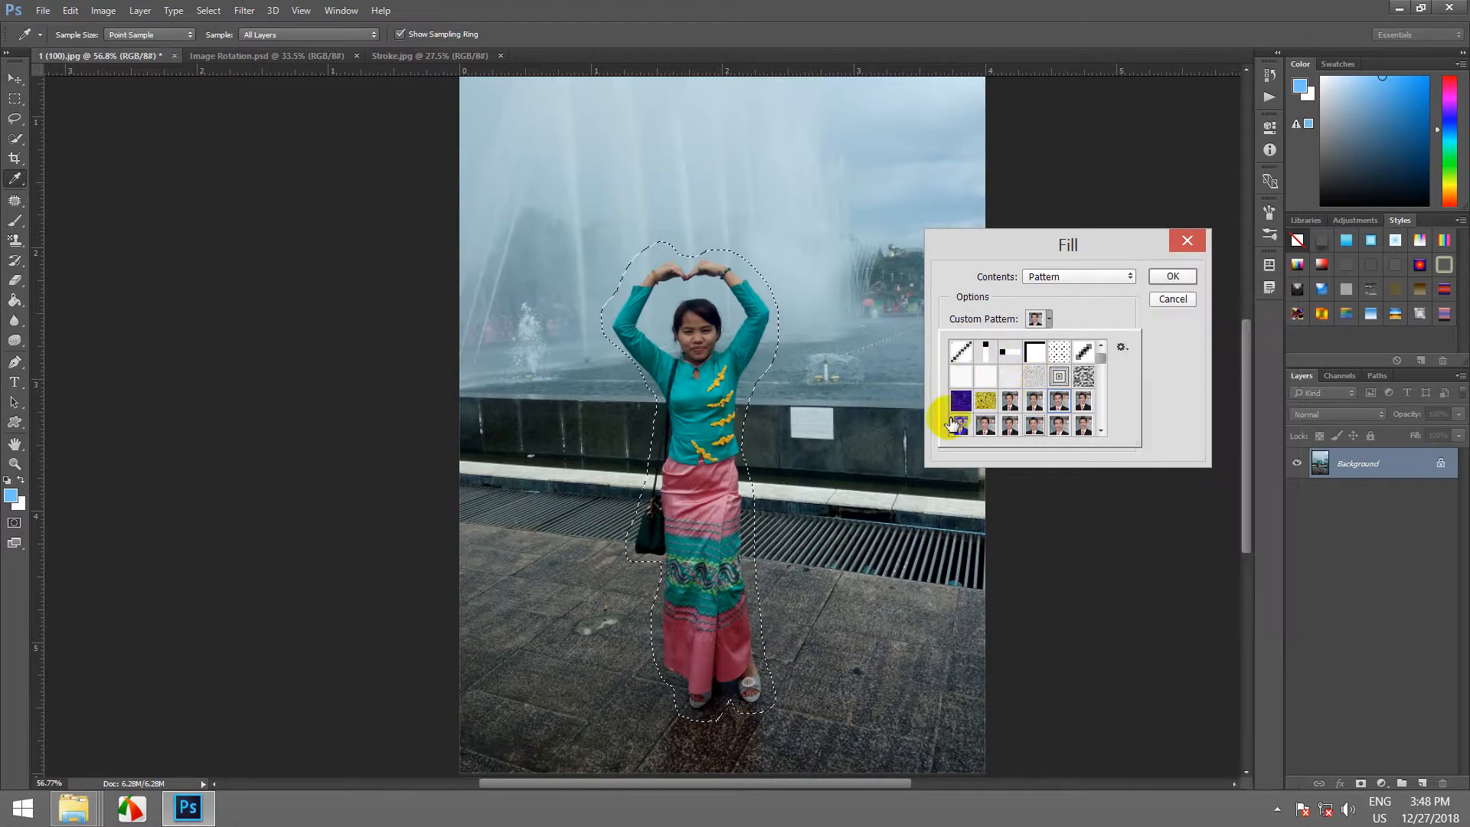
pyautogui.click(1035, 376)
pyautogui.click(1182, 279)
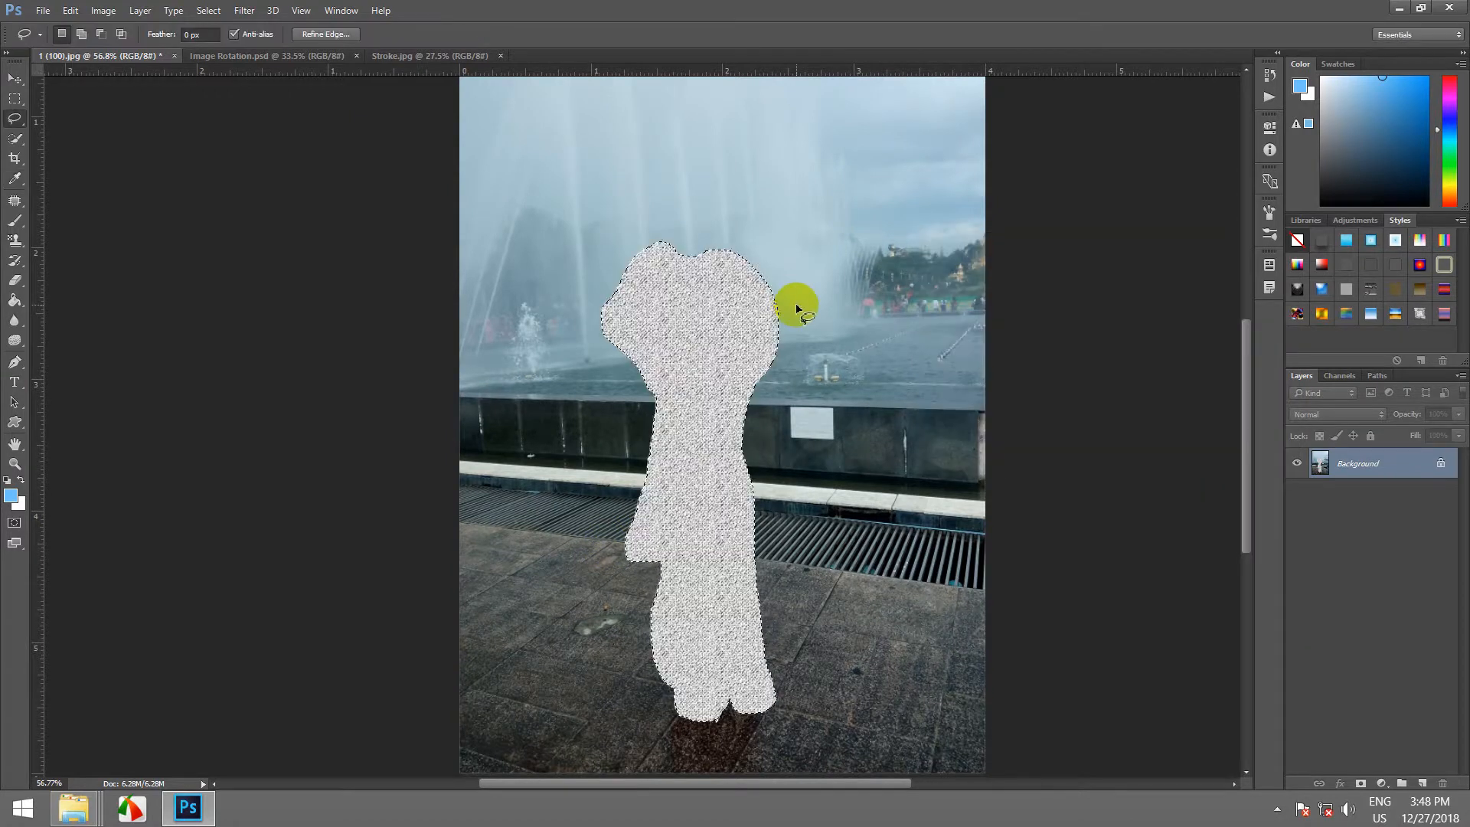
# - Undo the speckled pattern fill on the selected figure
pyautogui.scroll(5, 792, 309)
pyautogui.scroll(-6, 792, 309)
pyautogui.hotkey('ctrl', 'z')
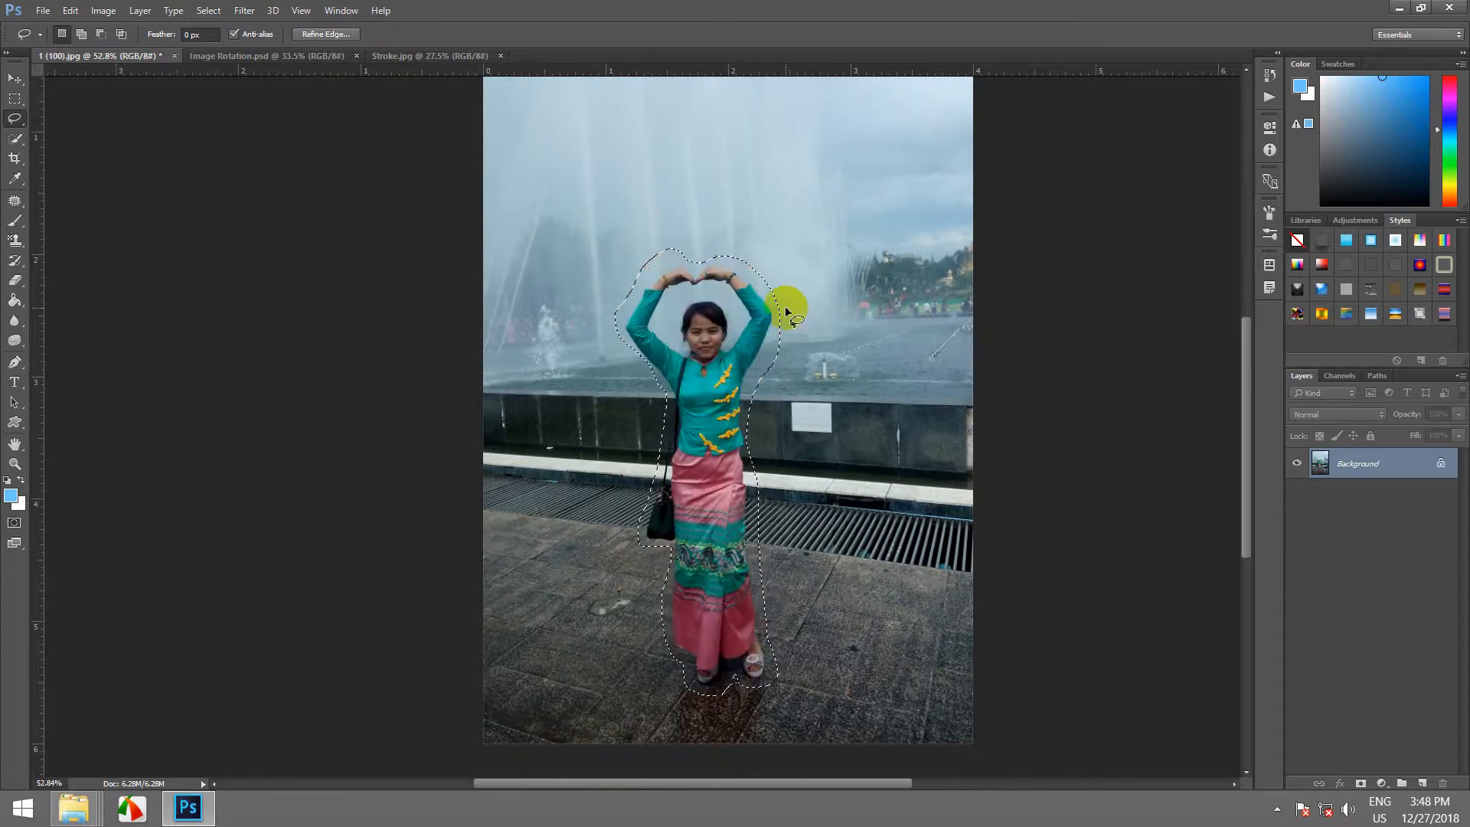
# - Try filling the selected figure with Black in Normal mode at 100% opacity, and undo the fill
pyautogui.click(69, 14)
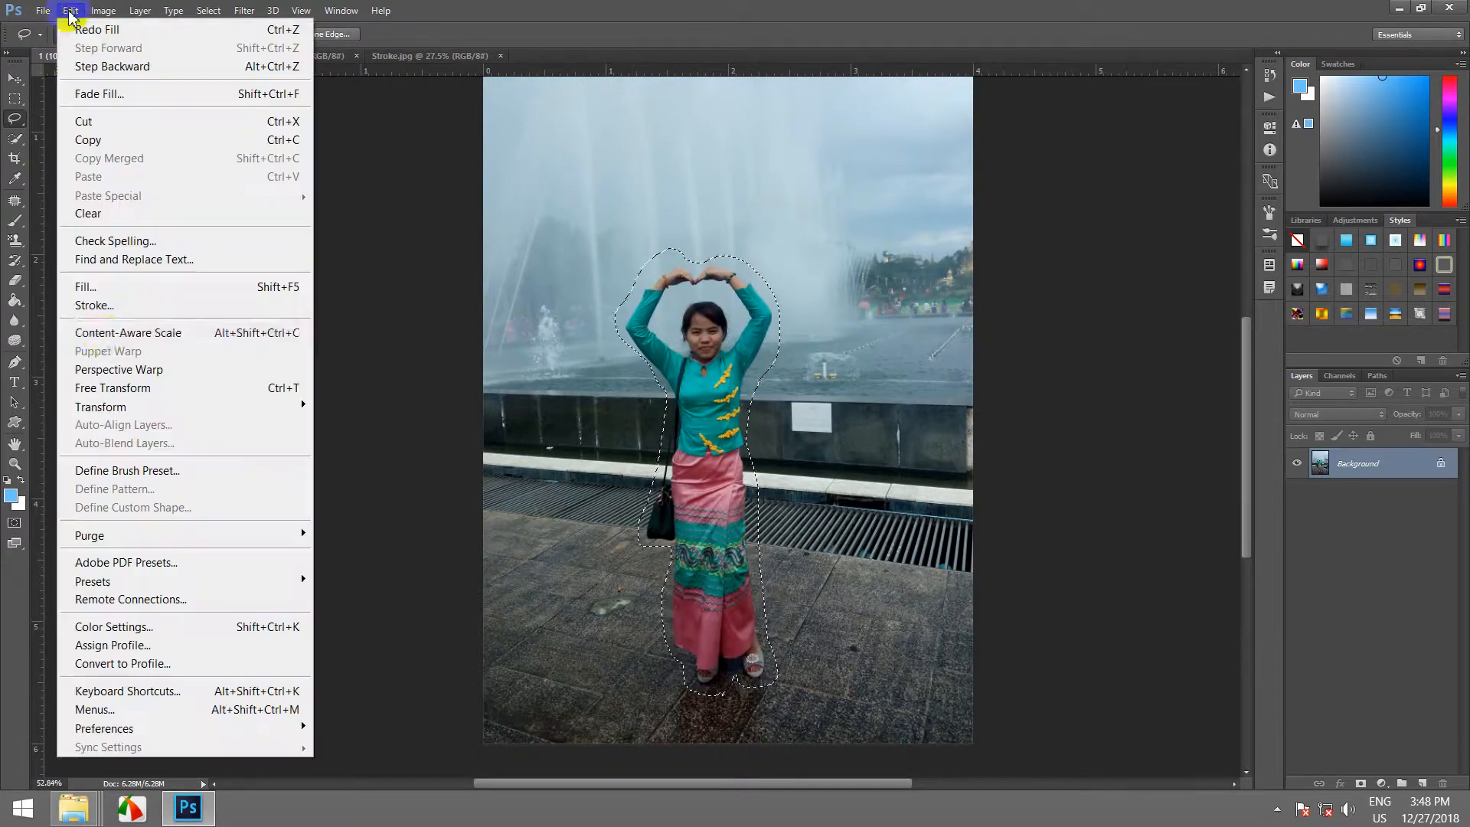
pyautogui.click(146, 287)
pyautogui.click(1094, 277)
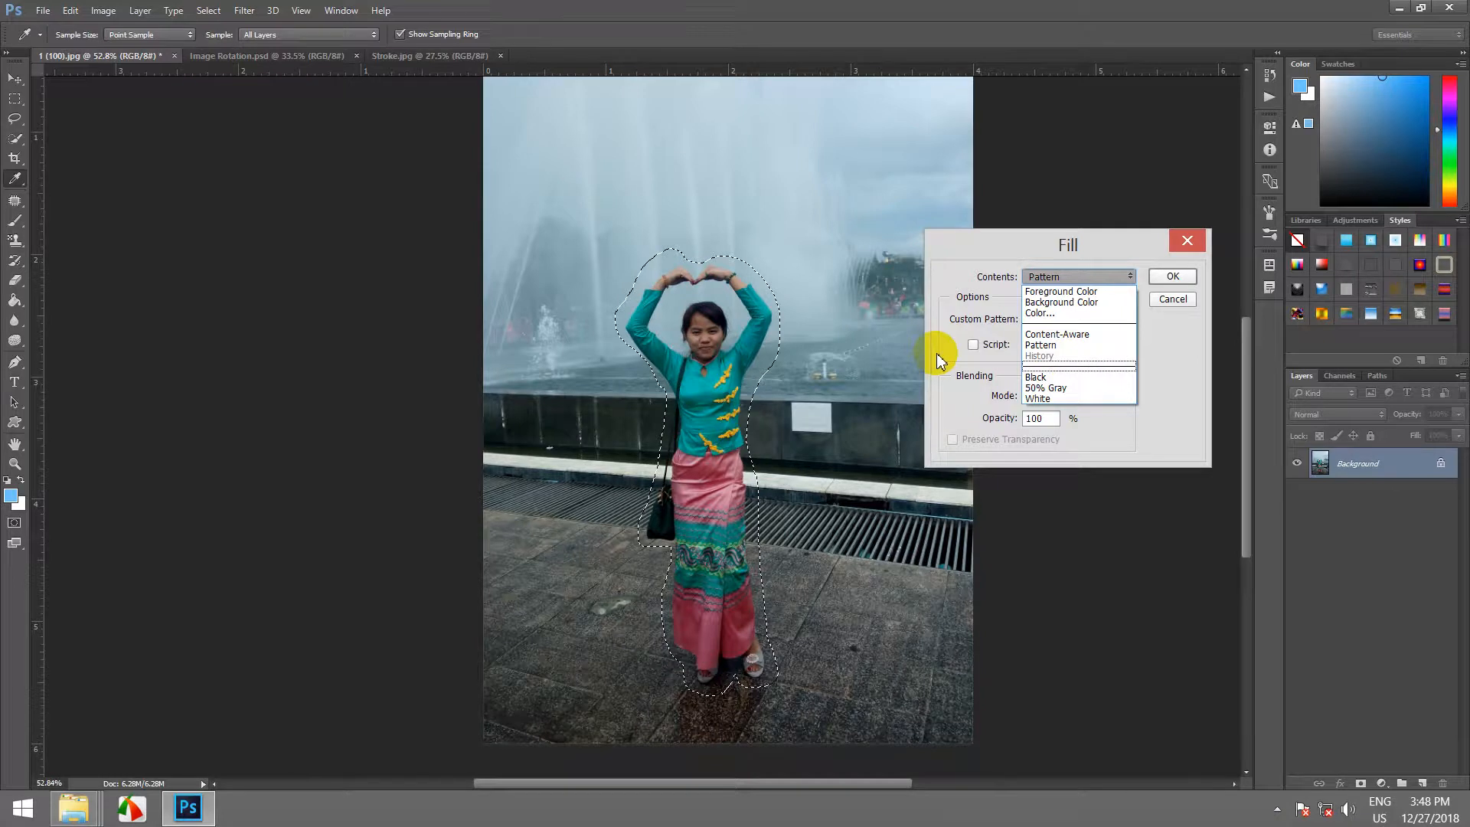
pyautogui.click(1044, 377)
pyautogui.click(1164, 279)
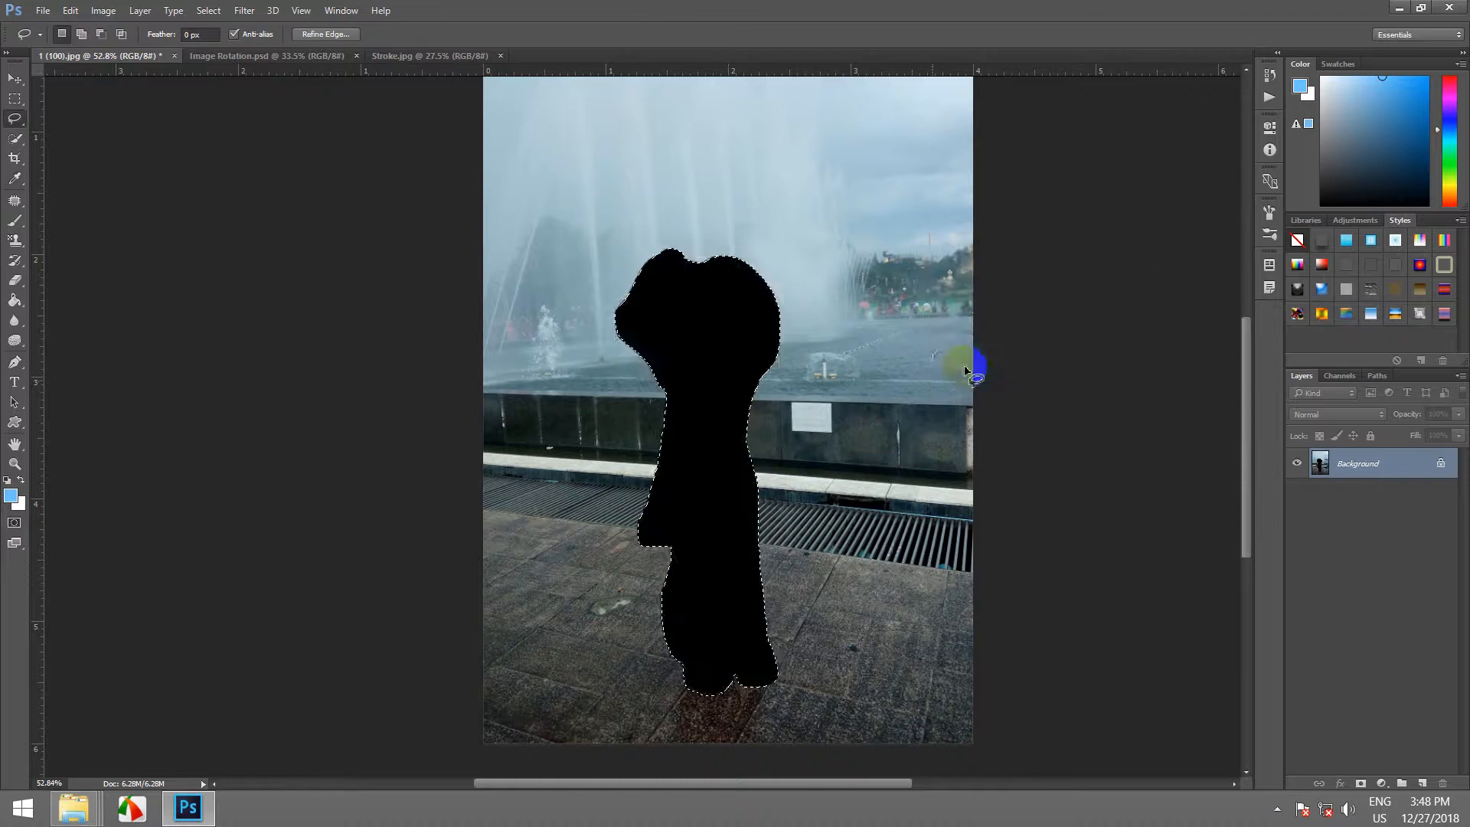
pyautogui.press('l')
pyautogui.hotkey('ctrl', 'z')
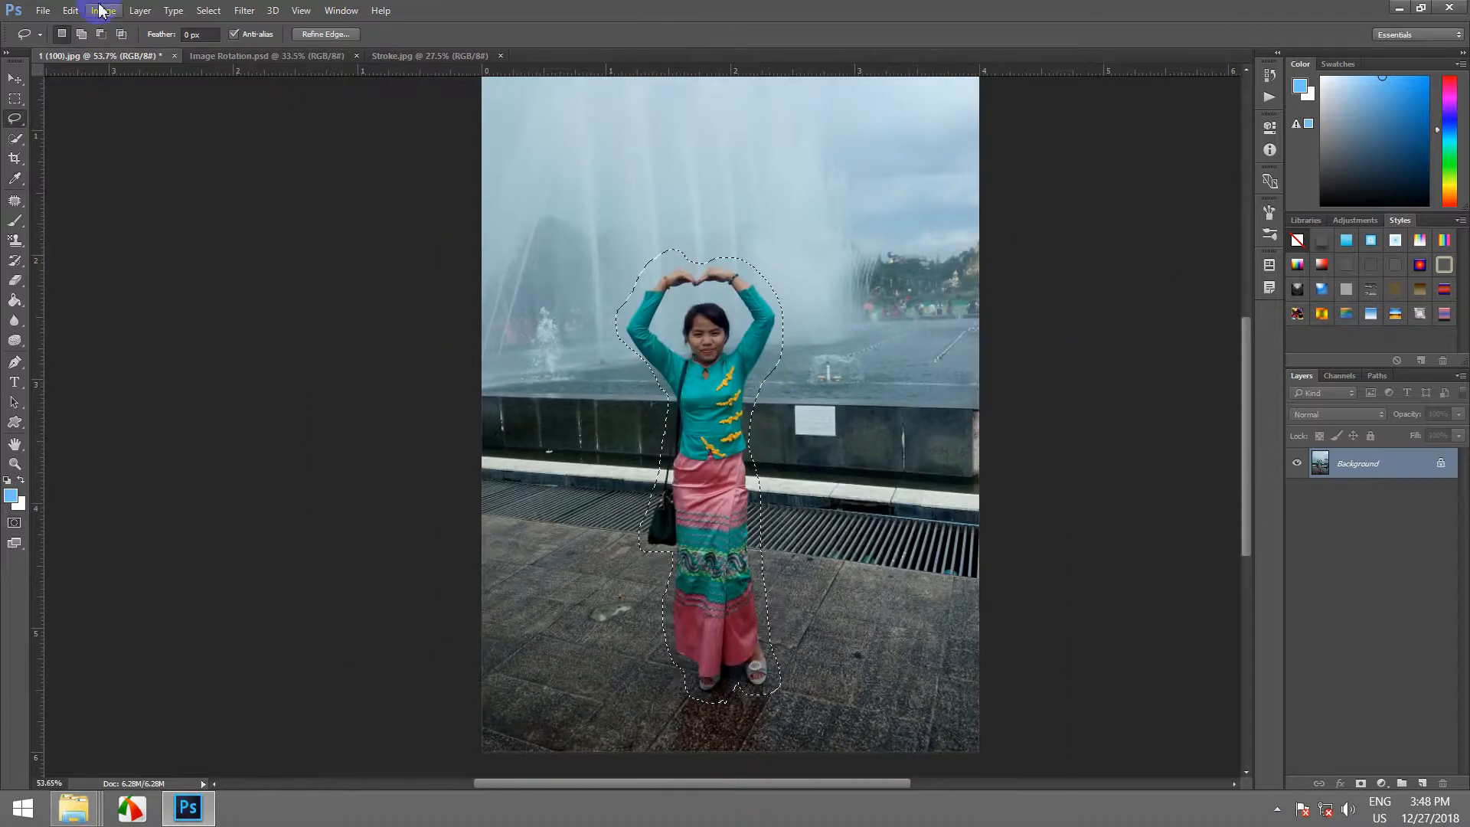
# - Try filling the selected figure with 50% Gray in Normal mode at 100% opacity, and undo the fill
pyautogui.click(70, 11)
pyautogui.click(98, 283)
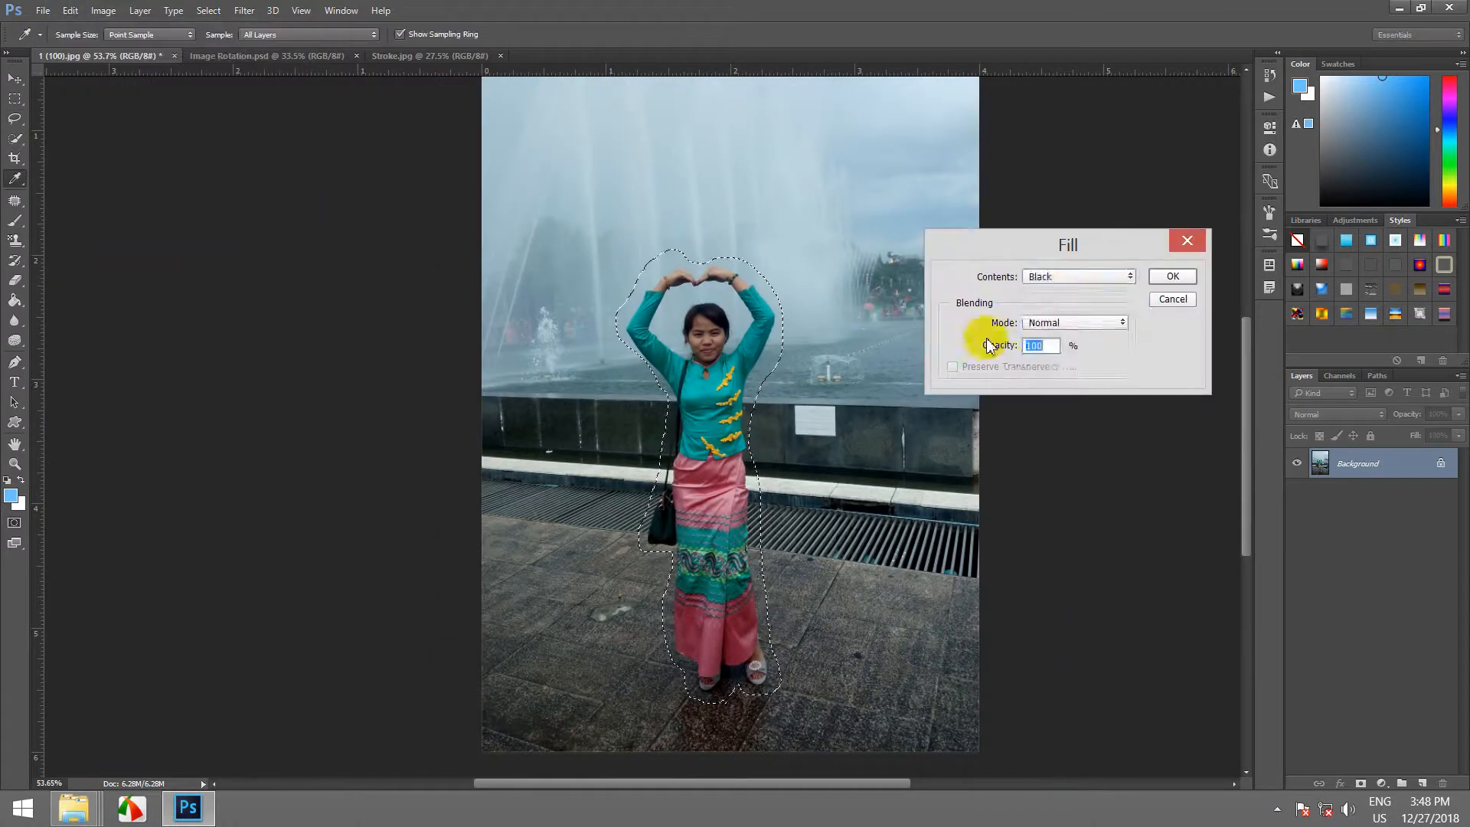
pyautogui.click(1070, 282)
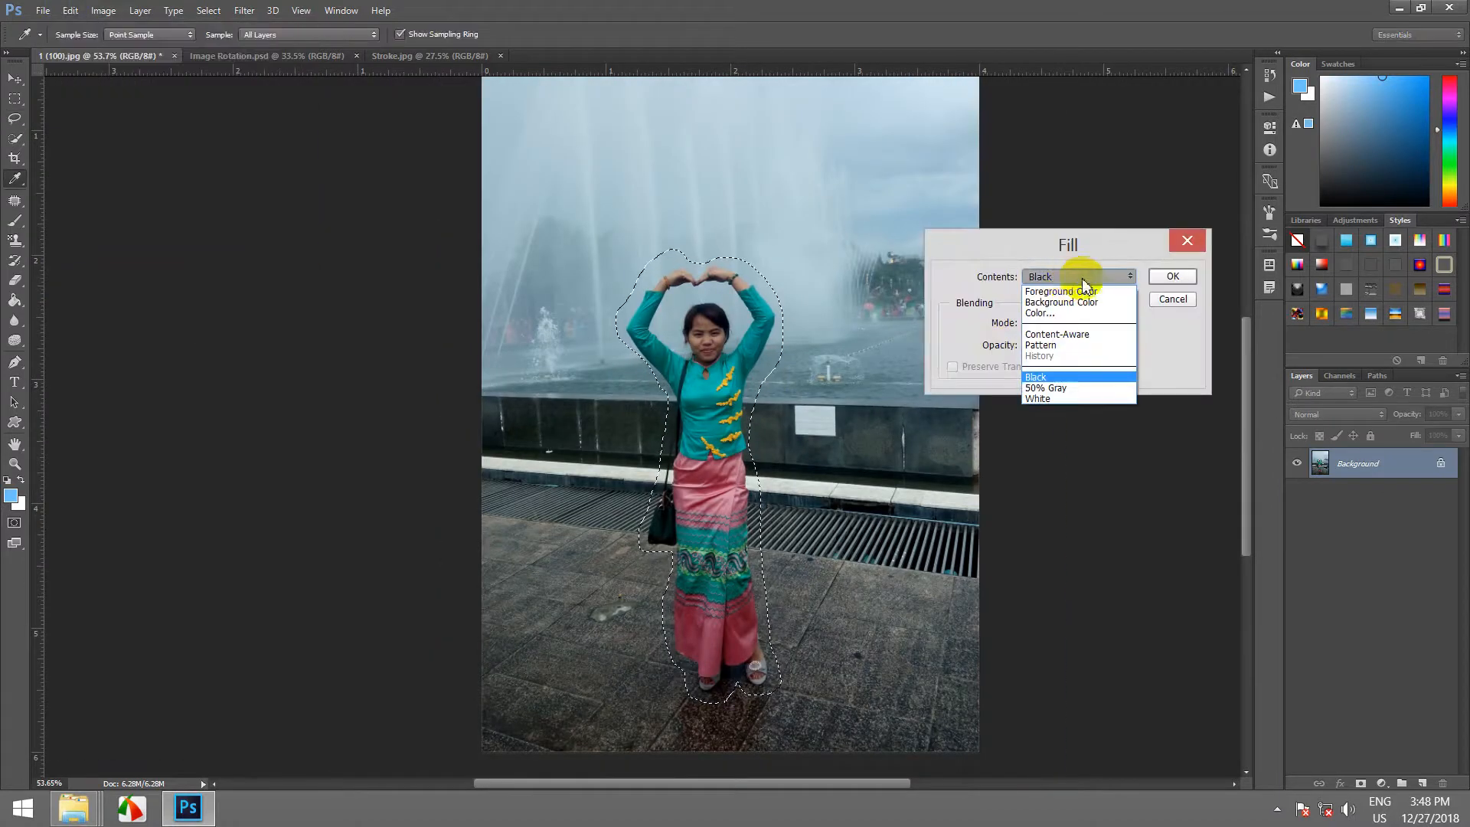
pyautogui.click(1064, 388)
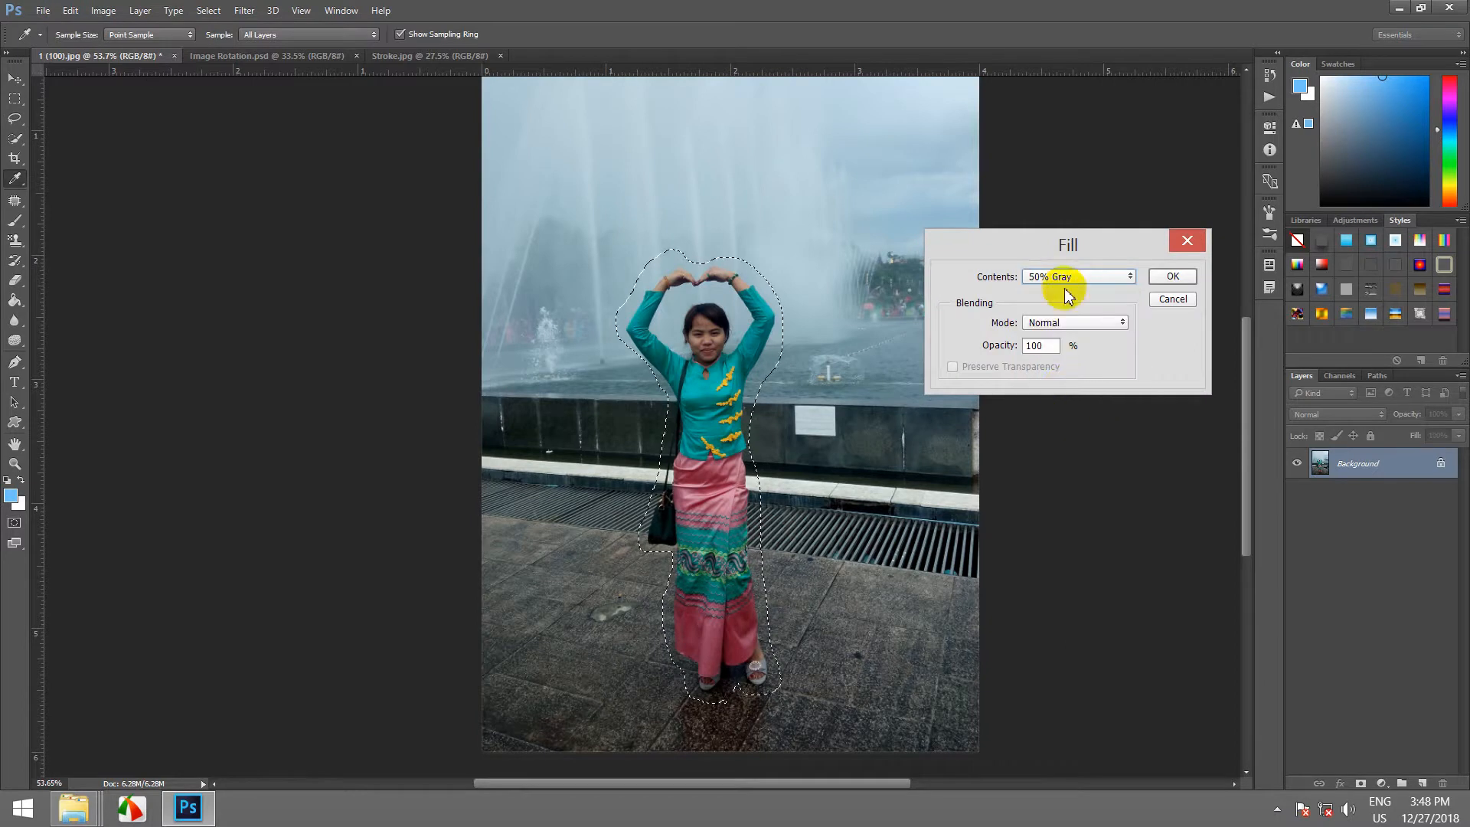
pyautogui.click(1163, 277)
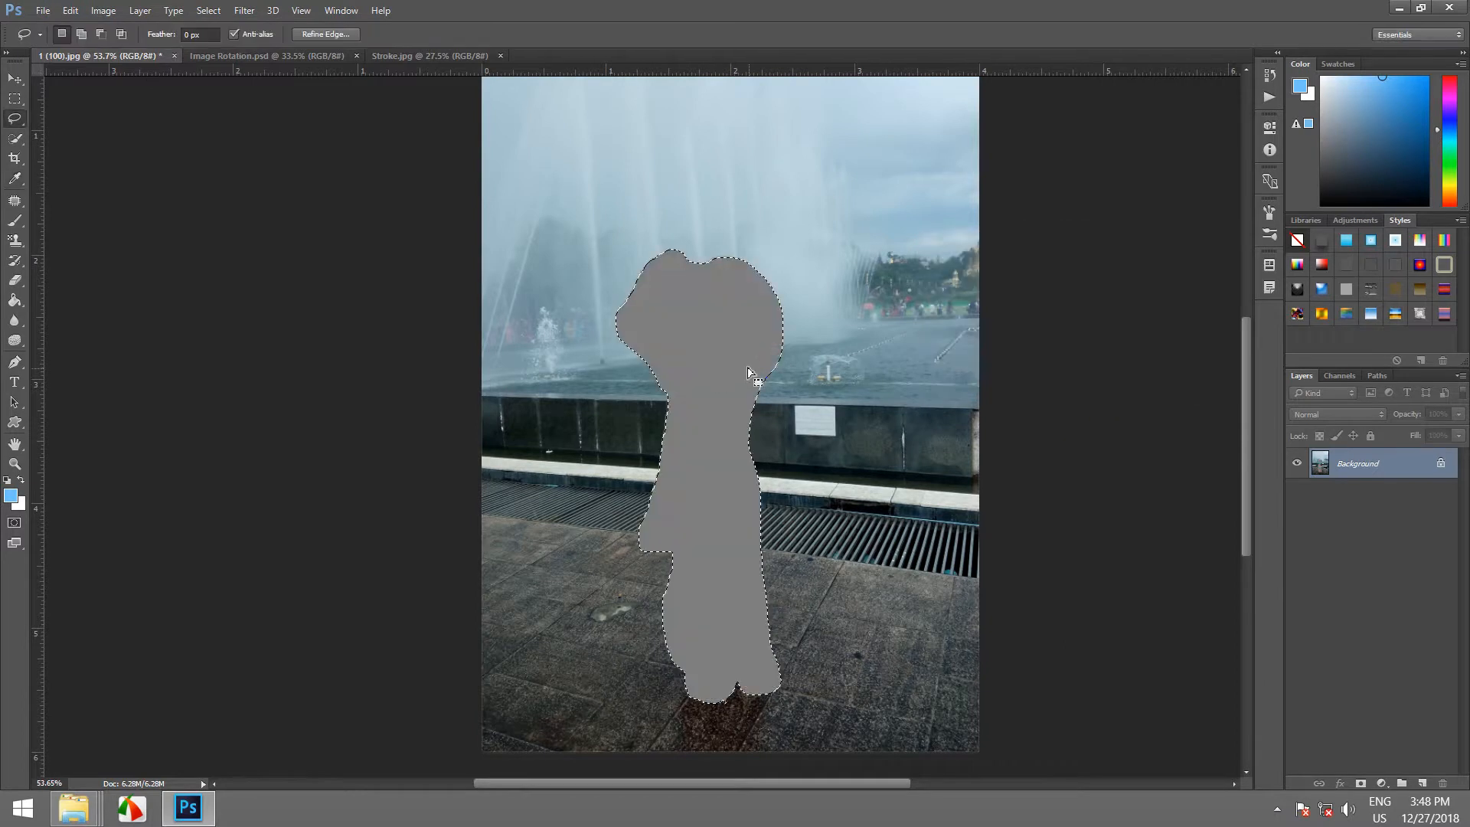
pyautogui.scroll(5, 755, 378)
pyautogui.scroll(-4, 755, 378)
pyautogui.scroll(4, 754, 377)
pyautogui.scroll(-4, 755, 378)
pyautogui.scroll(4, 754, 378)
pyautogui.moveTo(674, 563); pyautogui.dragTo(812, 365)
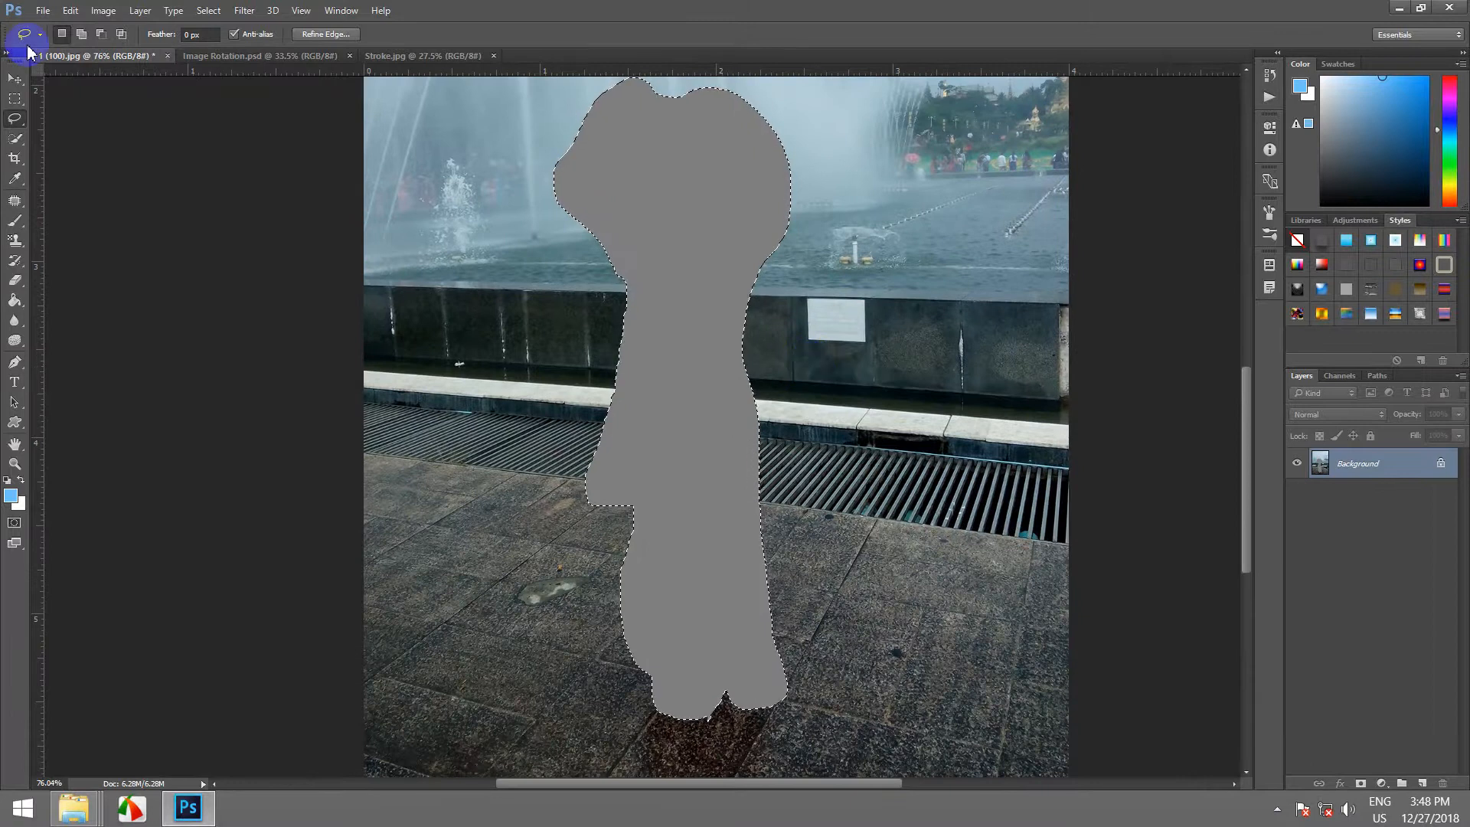
# - Try filling the selected figure with White in Normal mode at 100% opacity, and undo the fill
pyautogui.click(70, 11)
pyautogui.click(99, 286)
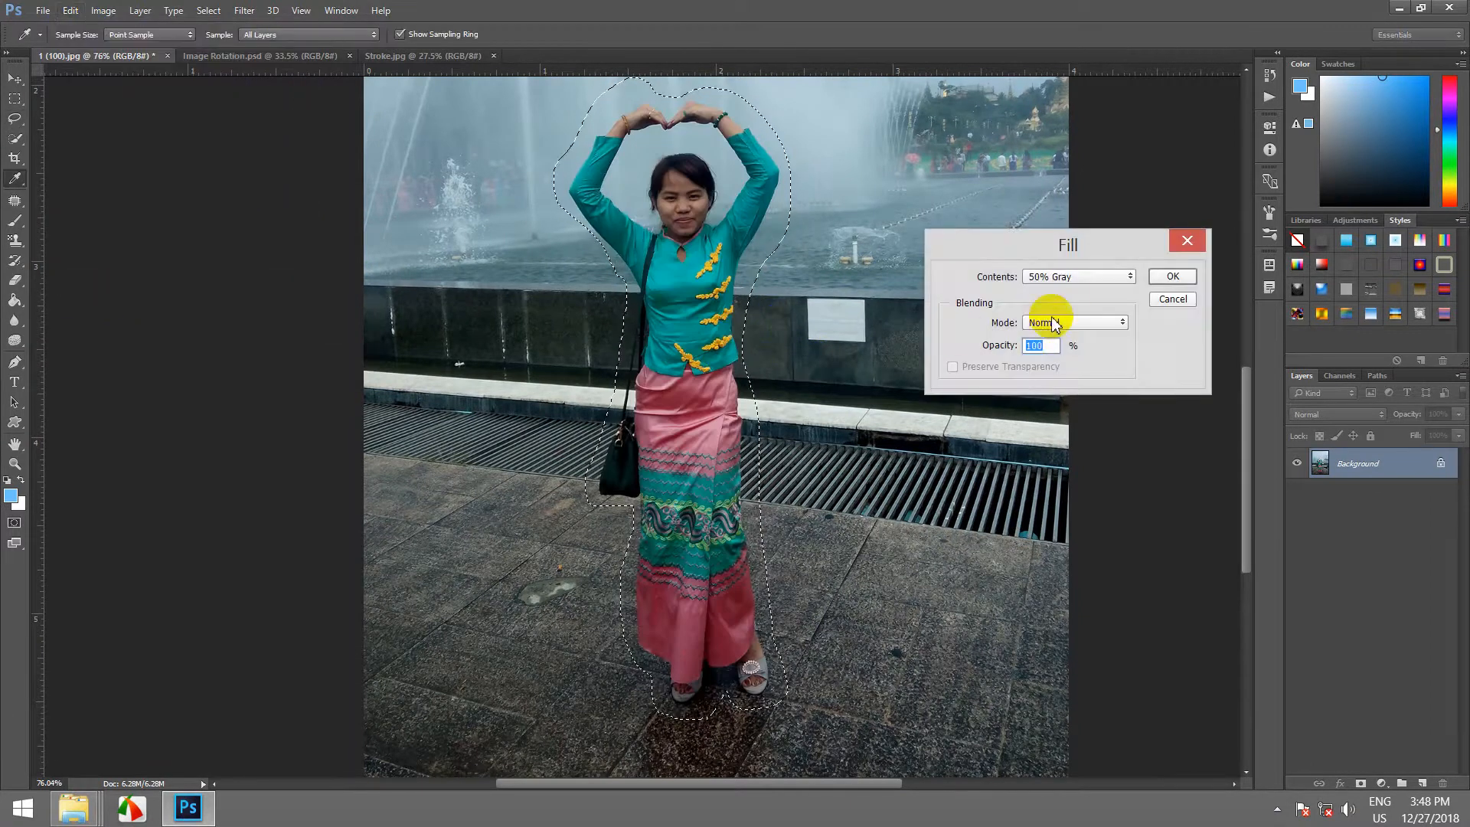
pyautogui.click(1073, 277)
pyautogui.click(1044, 404)
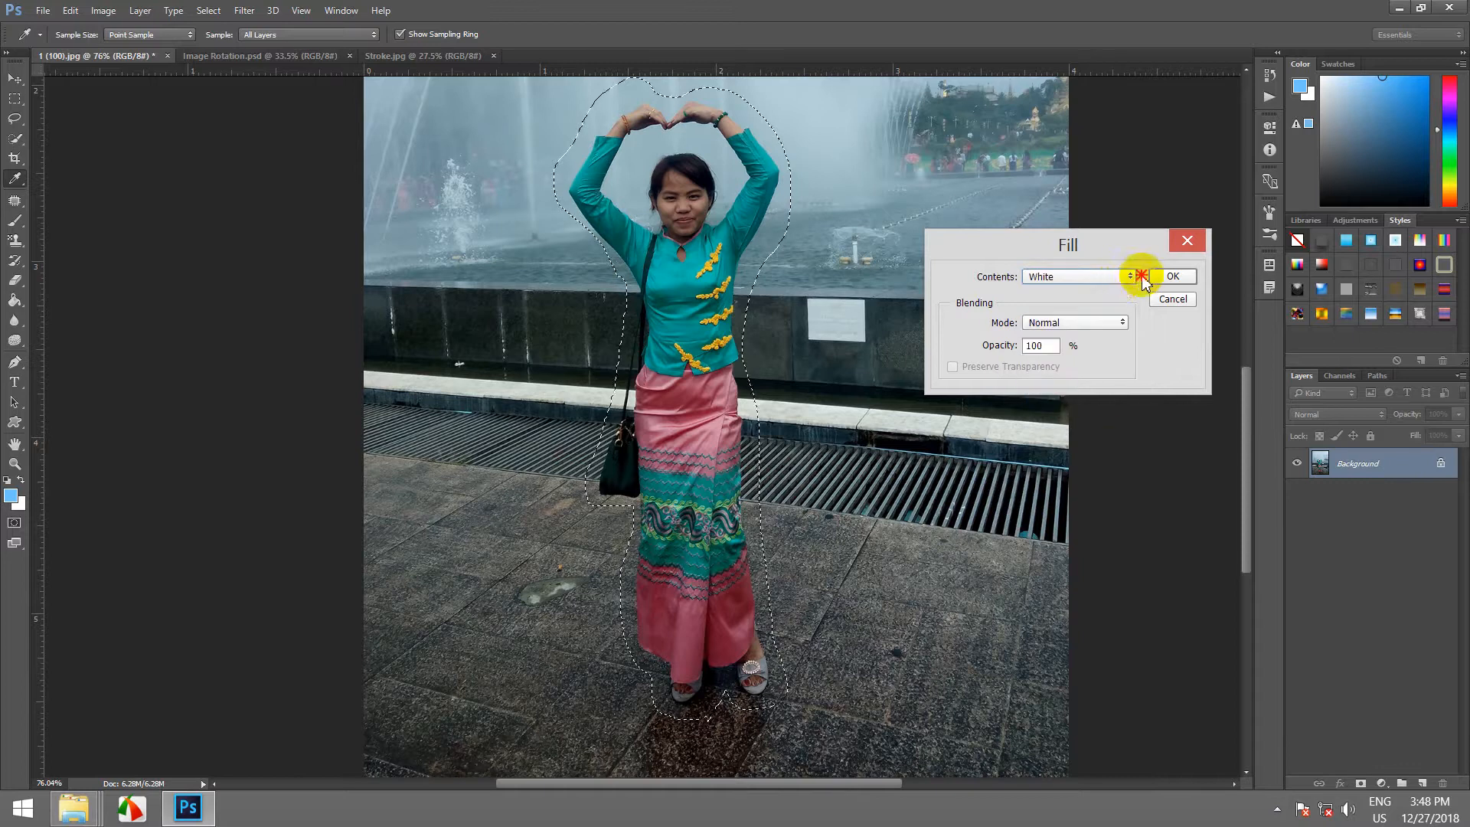
pyautogui.click(1158, 277)
pyautogui.scroll(-3, 727, 278)
pyautogui.scroll(4, 727, 278)
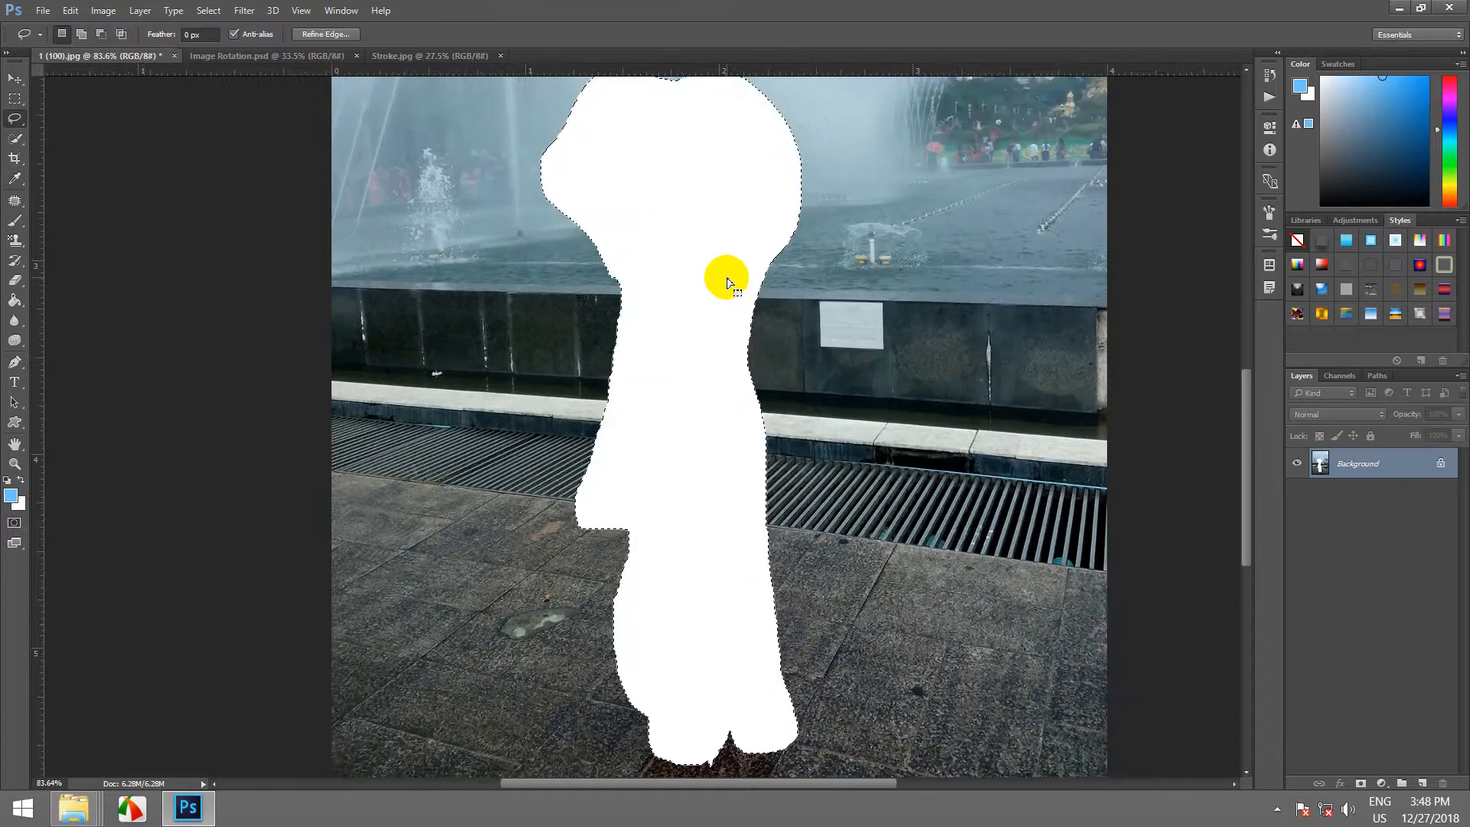
pyautogui.scroll(-1, 729, 283)
# - Remove the selected woman from the photo with a Content-Aware fill in Normal mode at 100% opacity
pyautogui.click(71, 12)
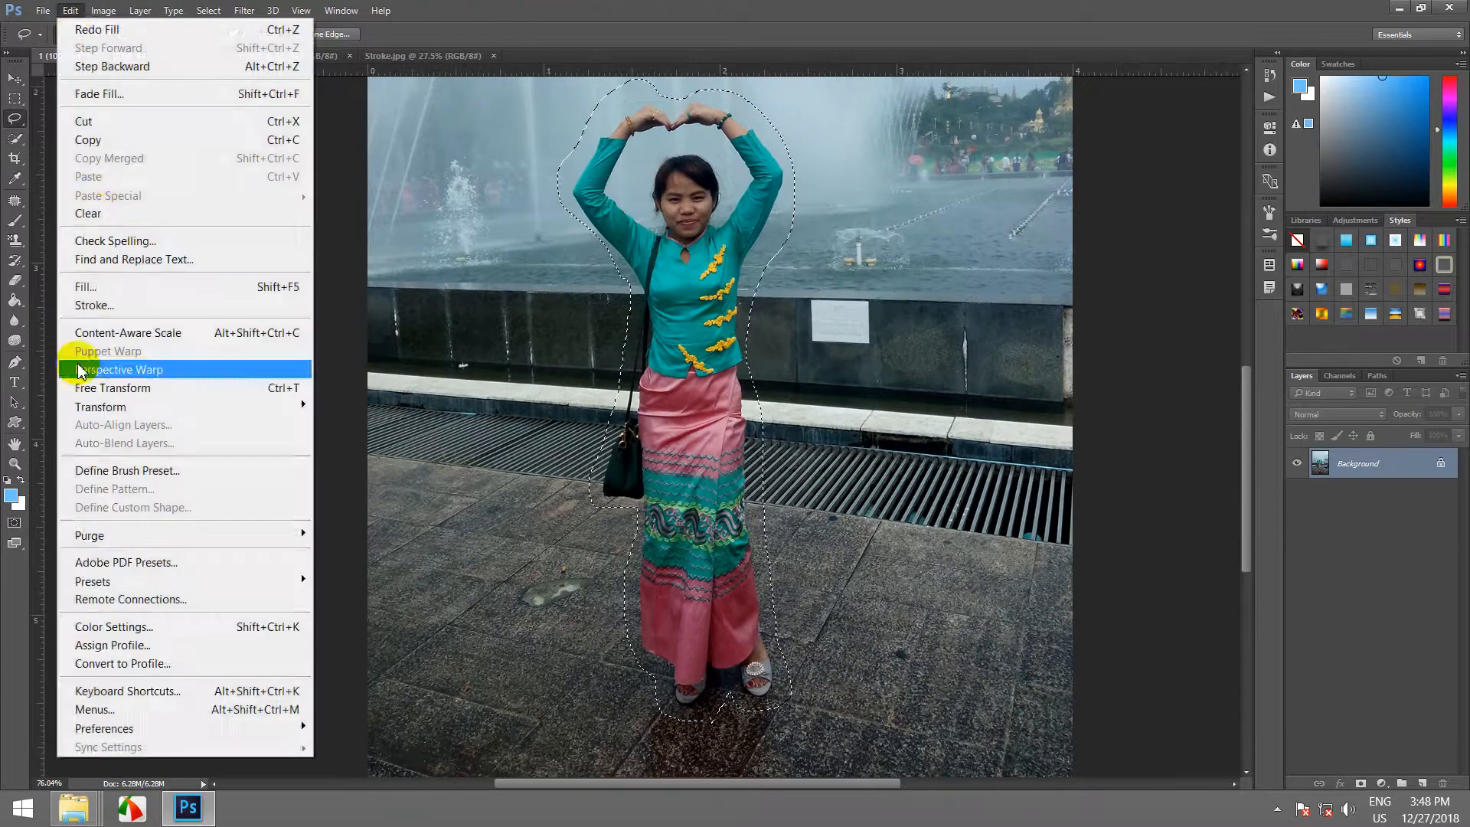
pyautogui.click(100, 284)
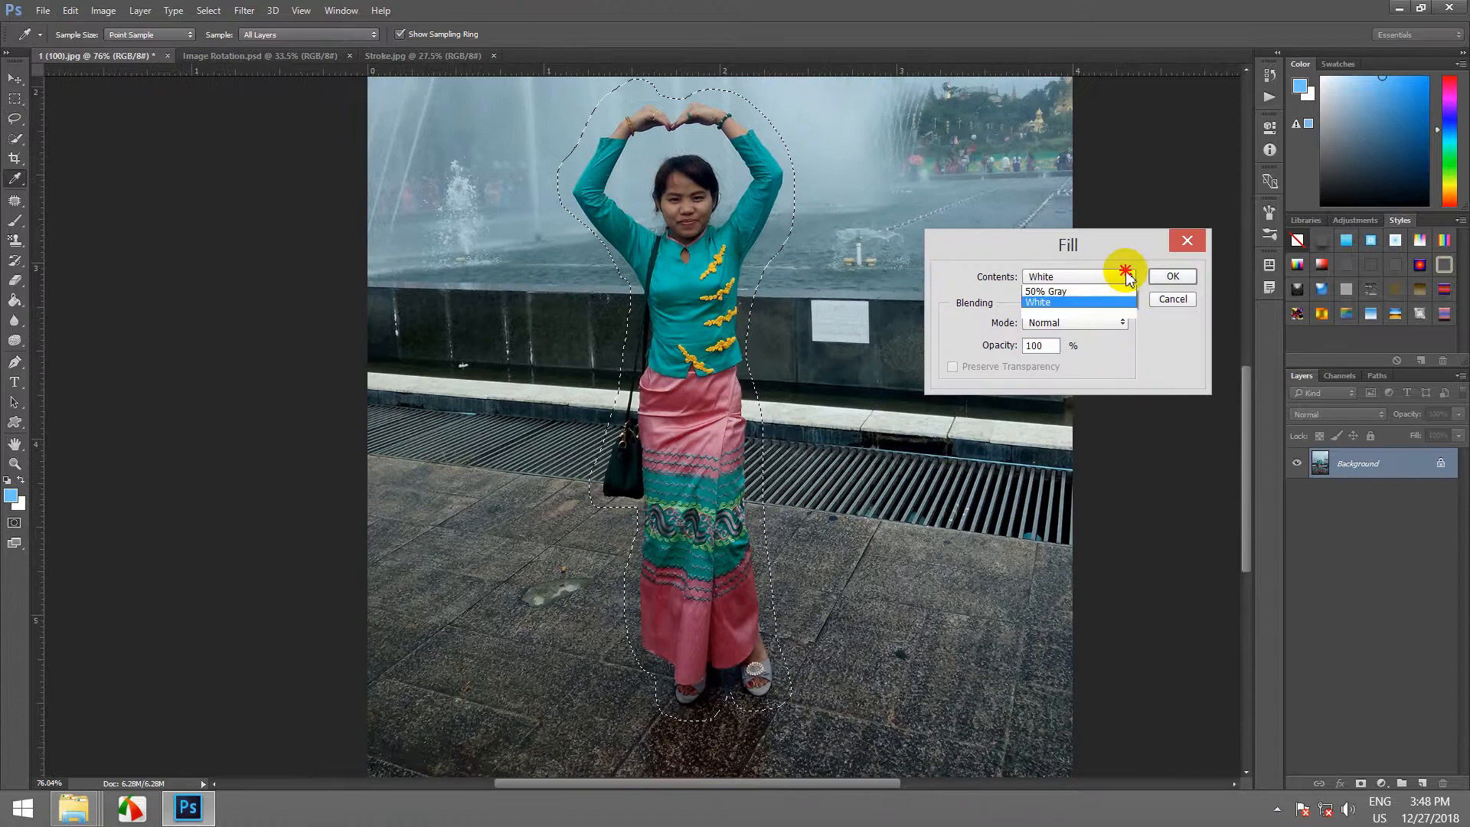
pyautogui.click(1124, 276)
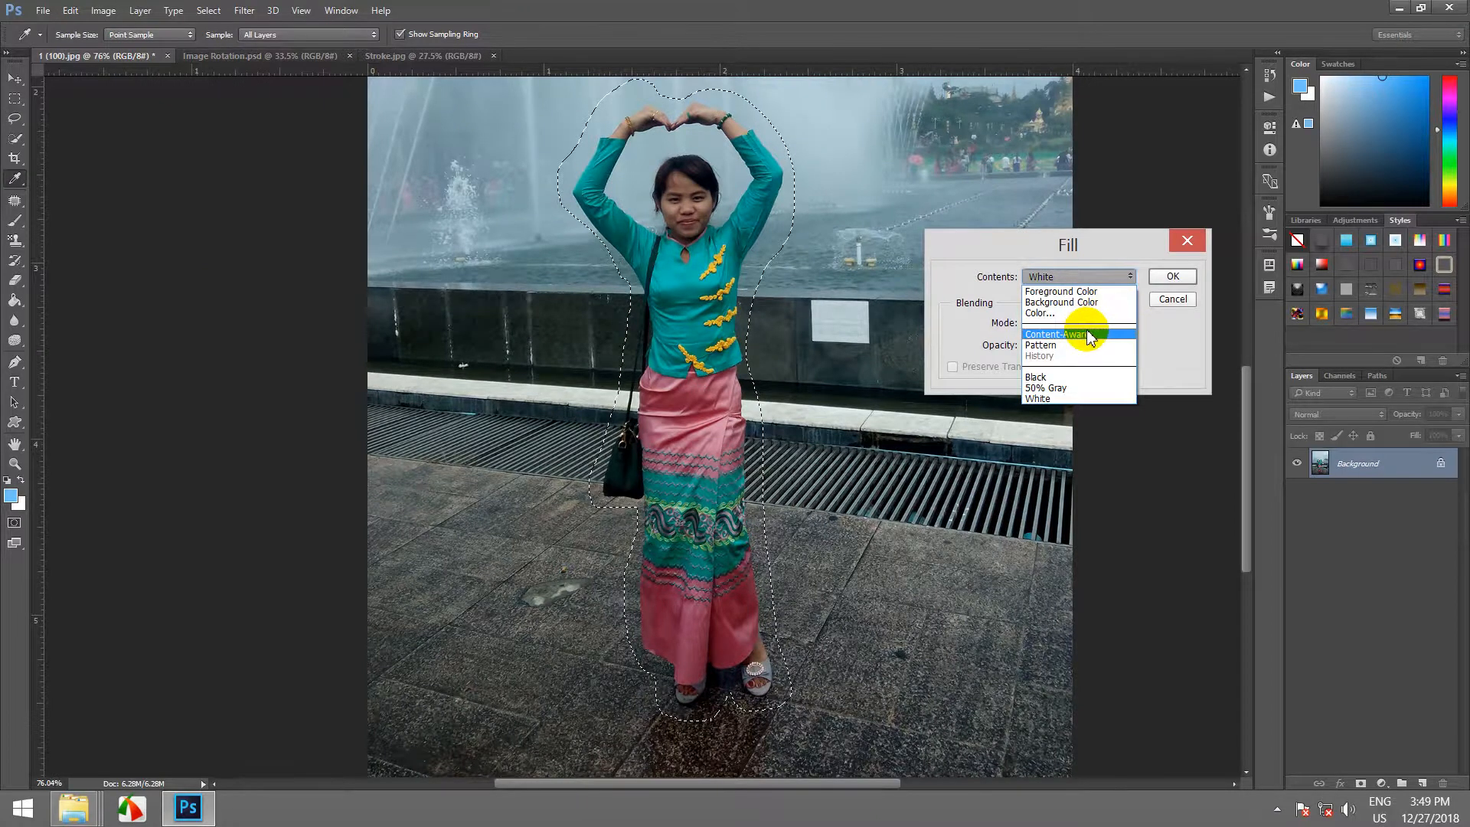
pyautogui.click(1090, 338)
pyautogui.moveTo(1072, 247); pyautogui.dragTo(1077, 297)
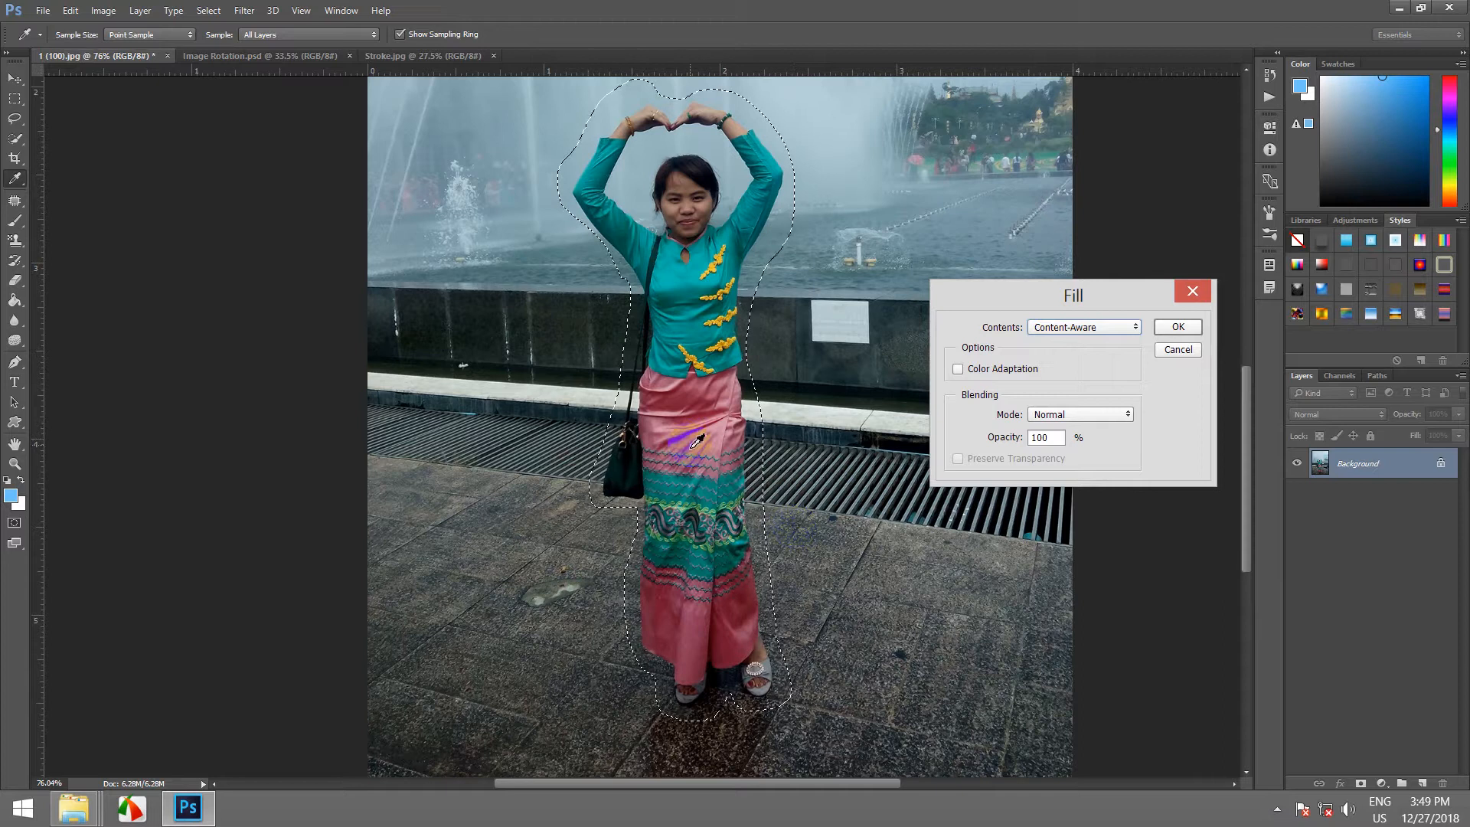
pyautogui.click(1180, 330)
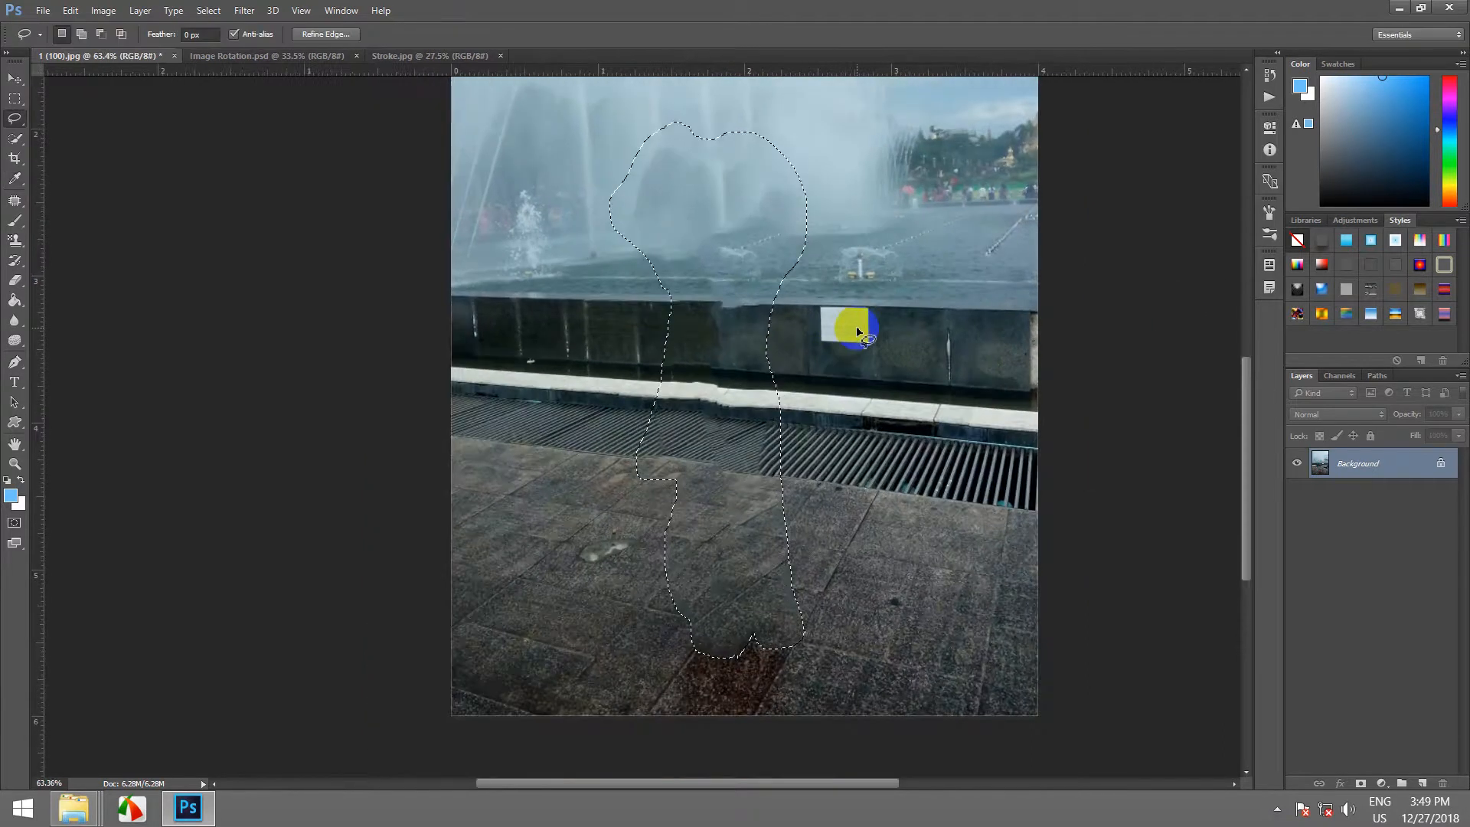
# - Deselect the filled area and examine the photo where the woman stood
pyautogui.scroll(-2, 859, 331)
pyautogui.scroll(3, 863, 331)
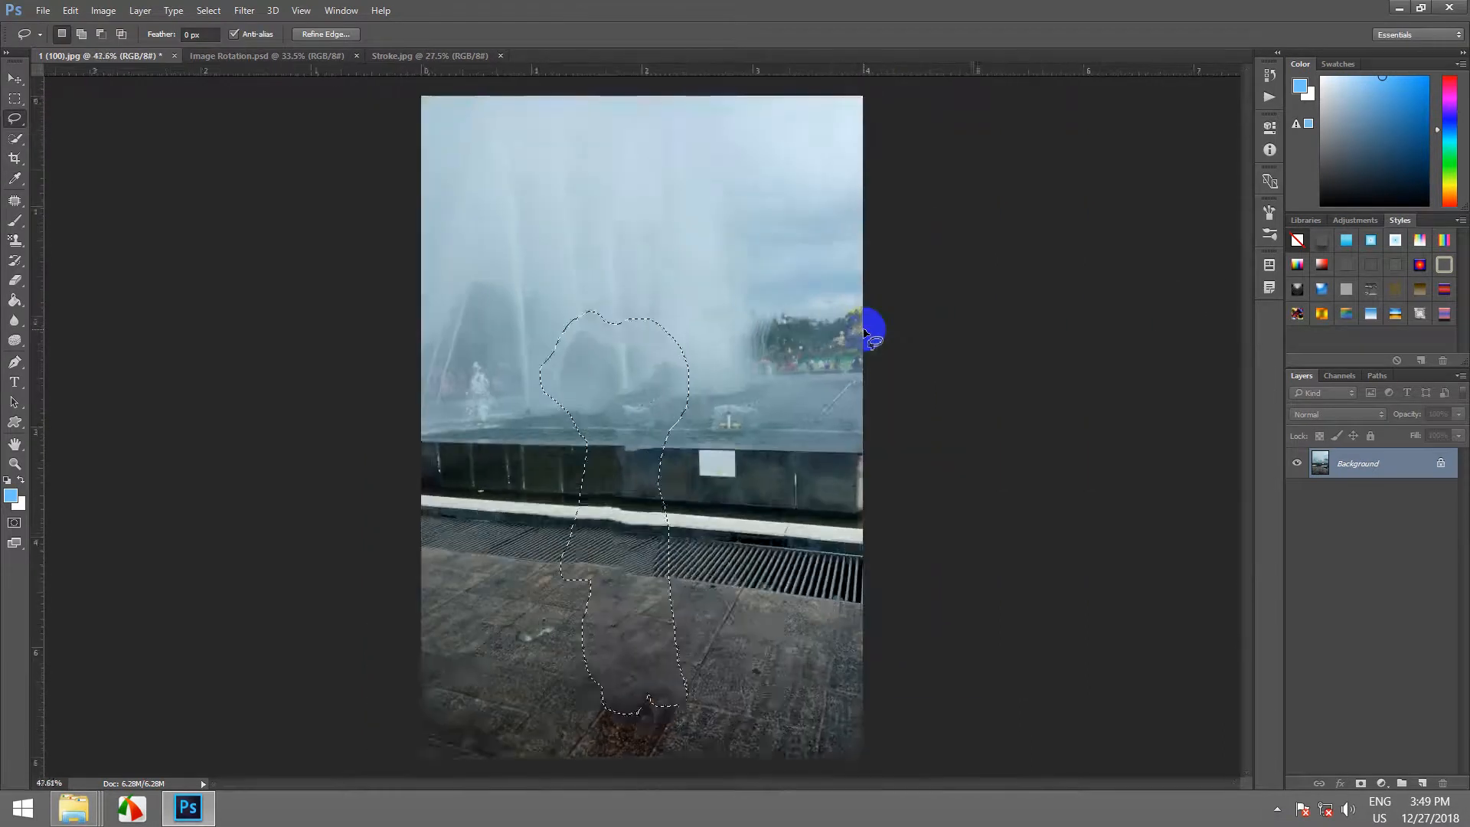
pyautogui.moveTo(623, 578); pyautogui.dragTo(852, 333)
pyautogui.scroll(-2, 852, 333)
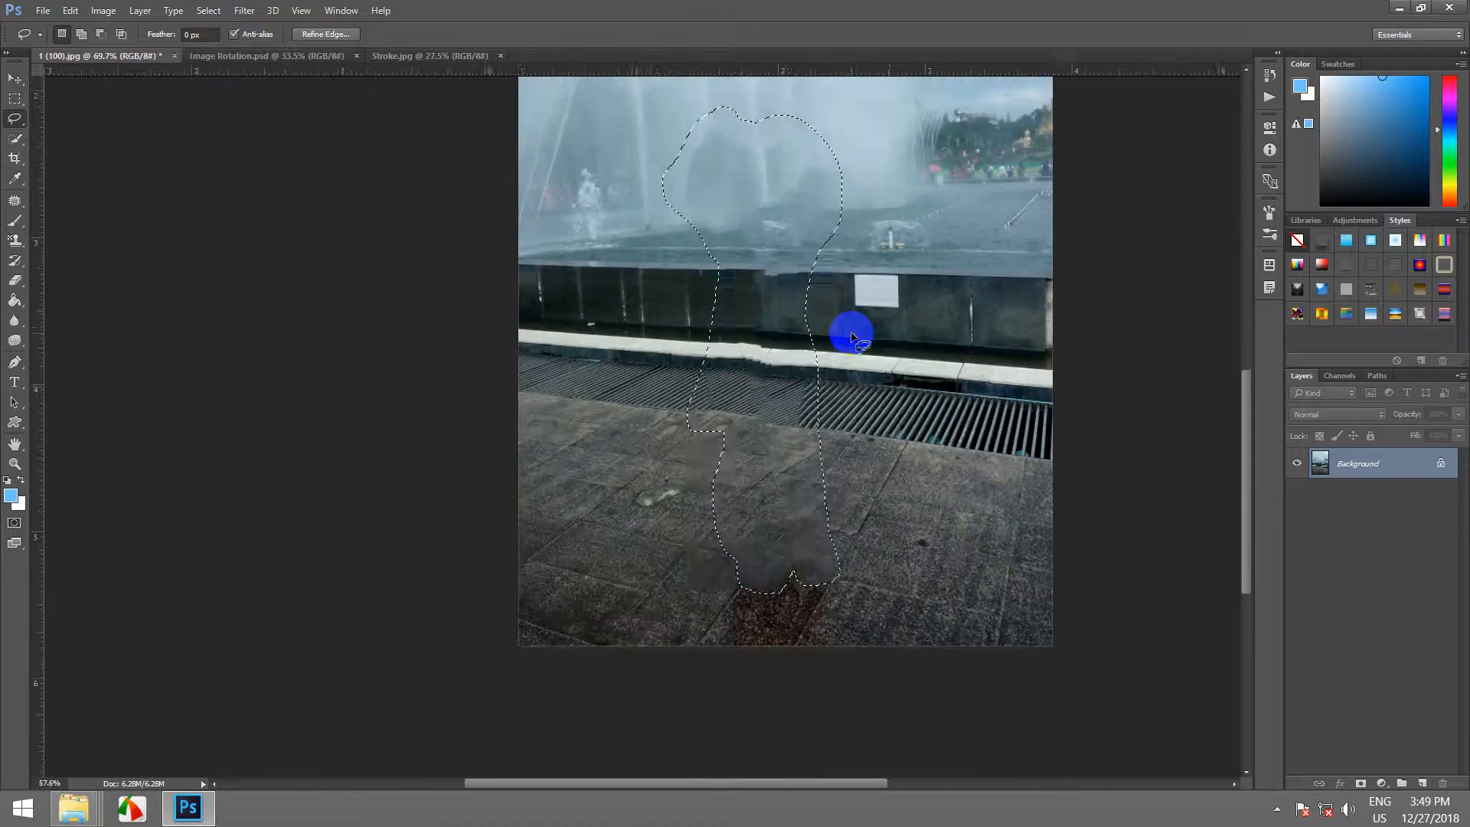
pyautogui.hotkey('ctrl', 'd')
pyautogui.scroll(-2, 851, 335)
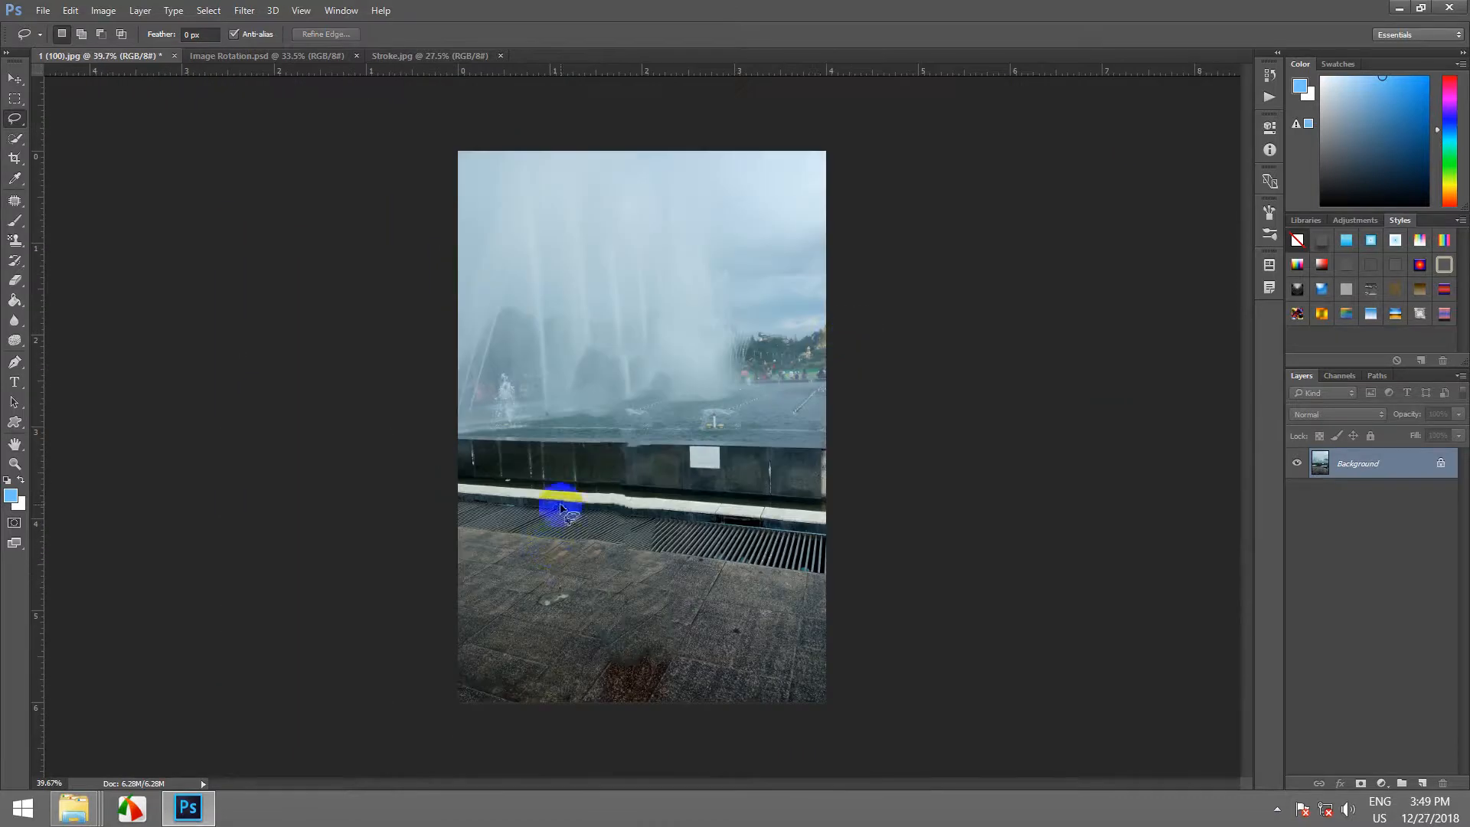
pyautogui.scroll(-2, 648, 482)
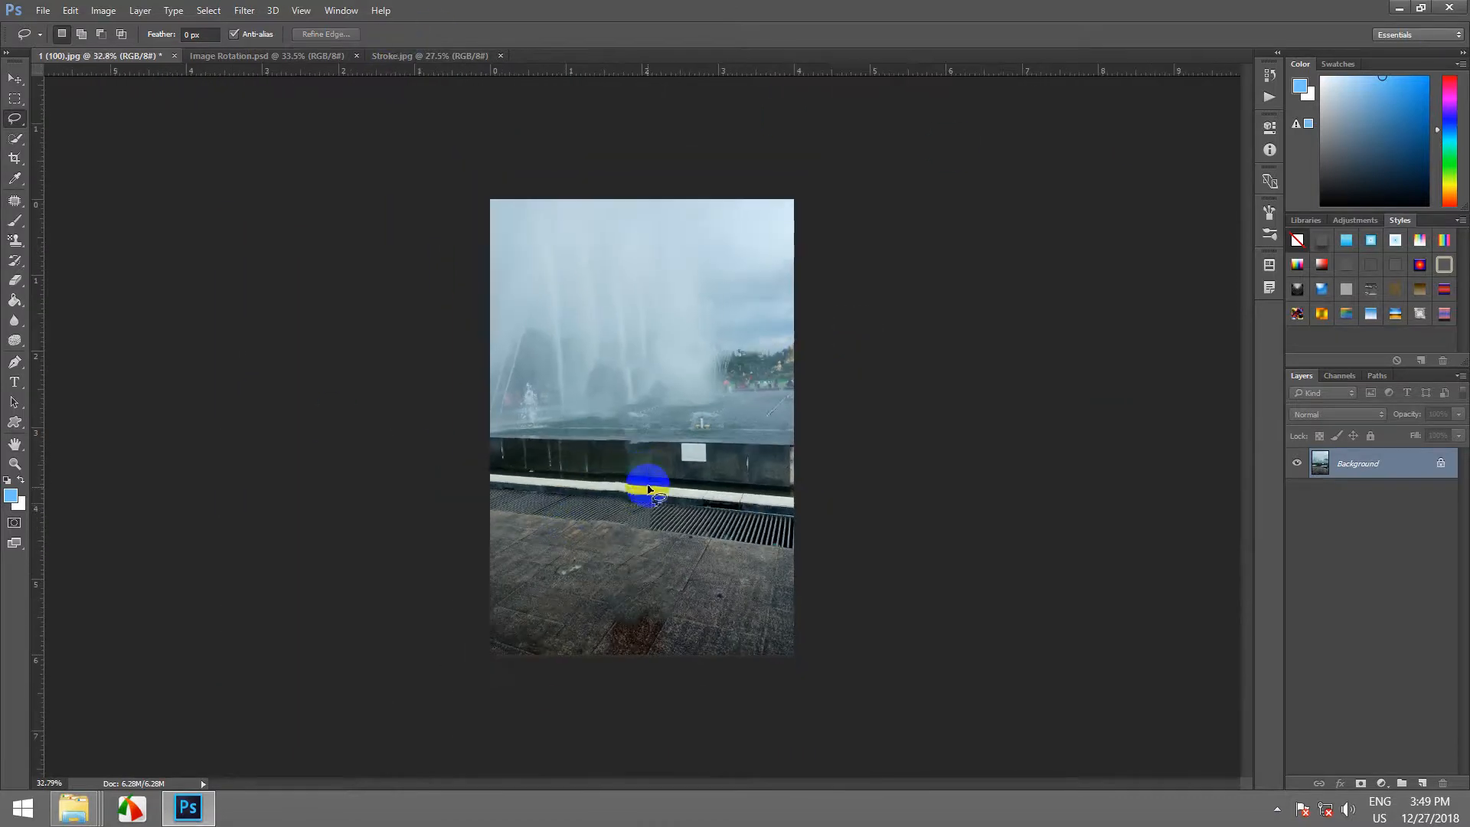
pyautogui.scroll(2, 647, 520)
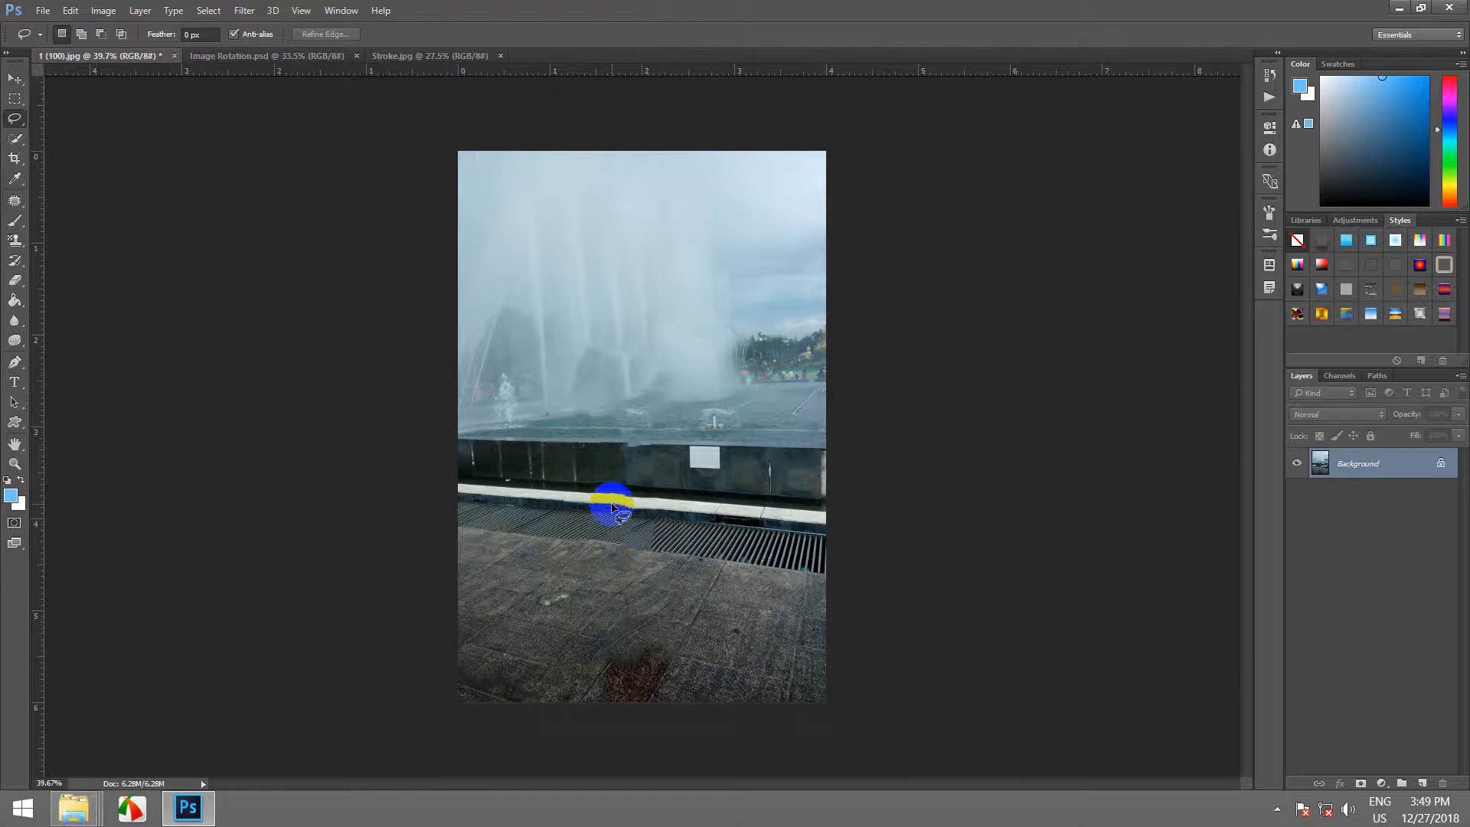
pyautogui.scroll(-2, 595, 406)
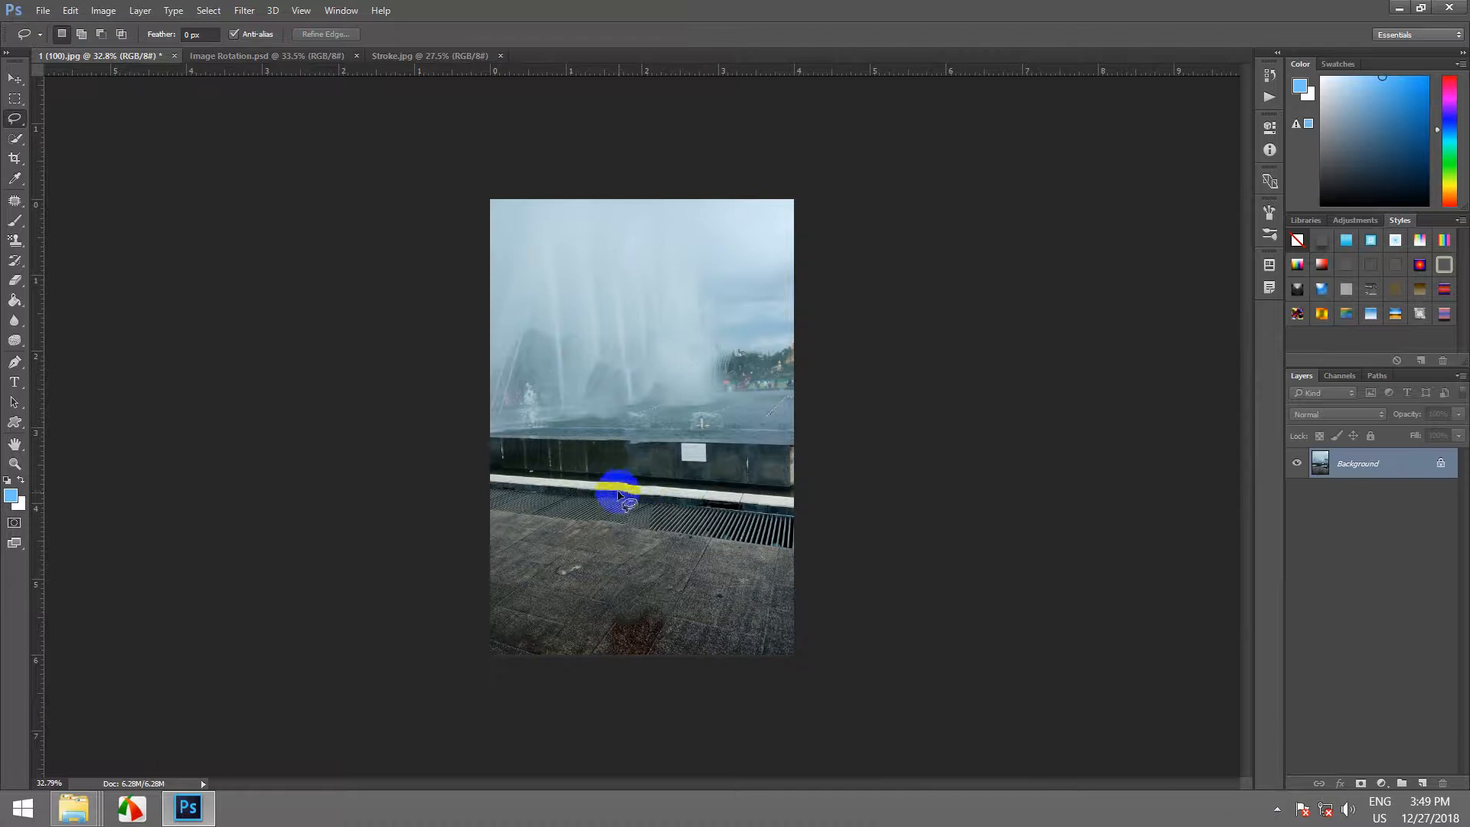
pyautogui.scroll(2, 623, 499)
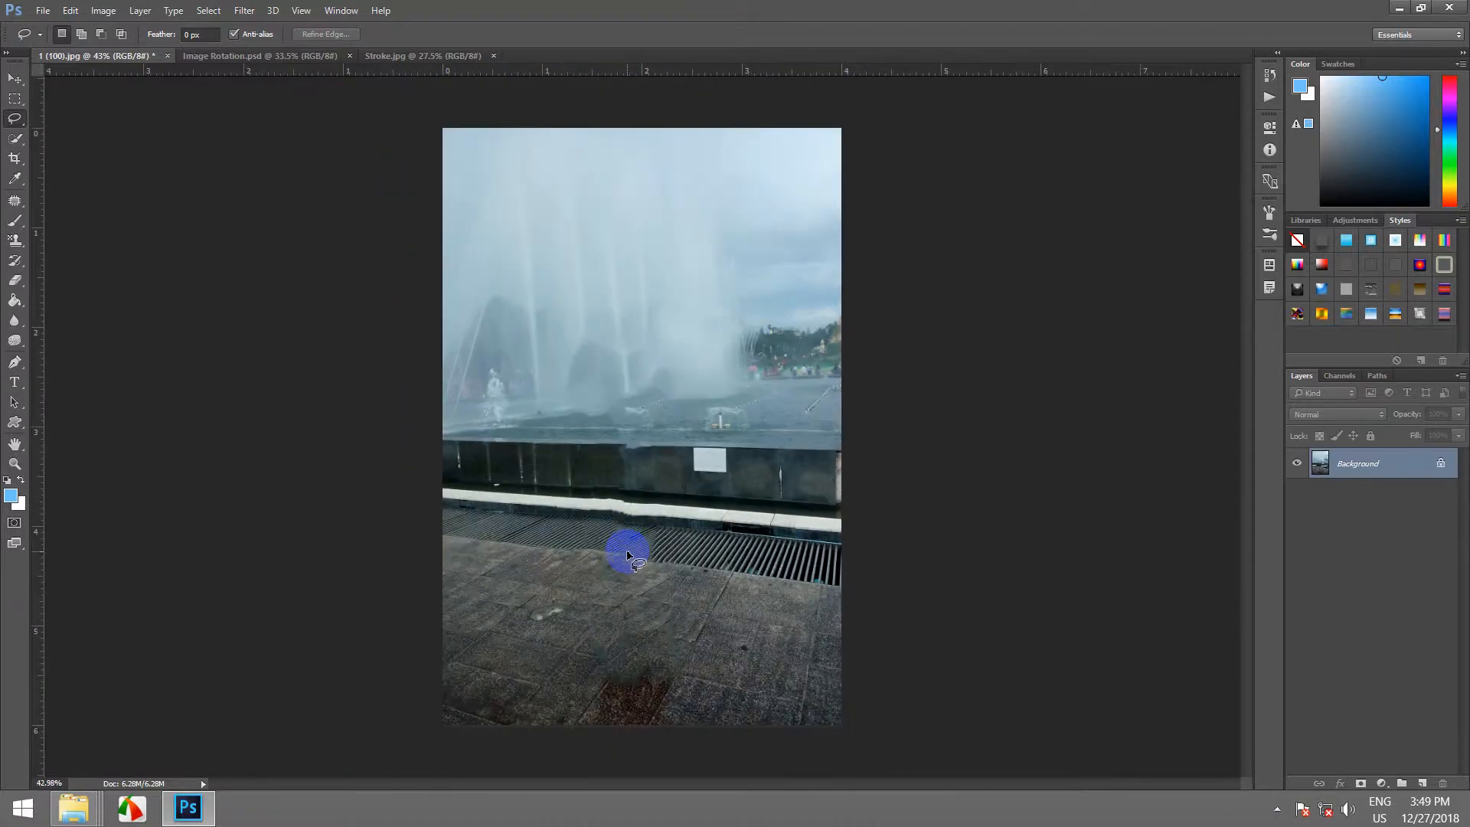
pyautogui.click(268, 55)
pyautogui.click(413, 56)
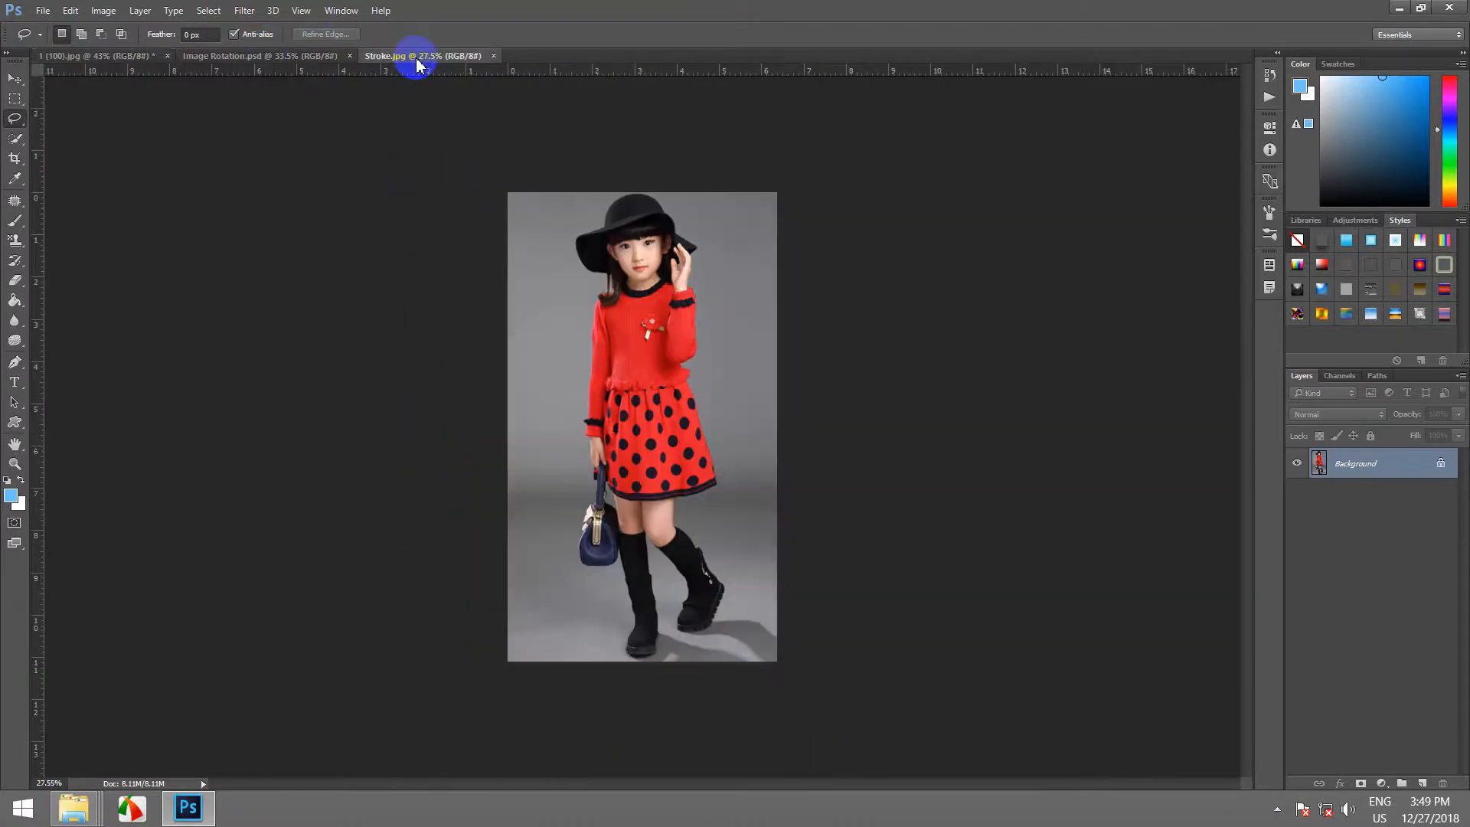
pyautogui.click(115, 54)
pyautogui.scroll(-1, 637, 342)
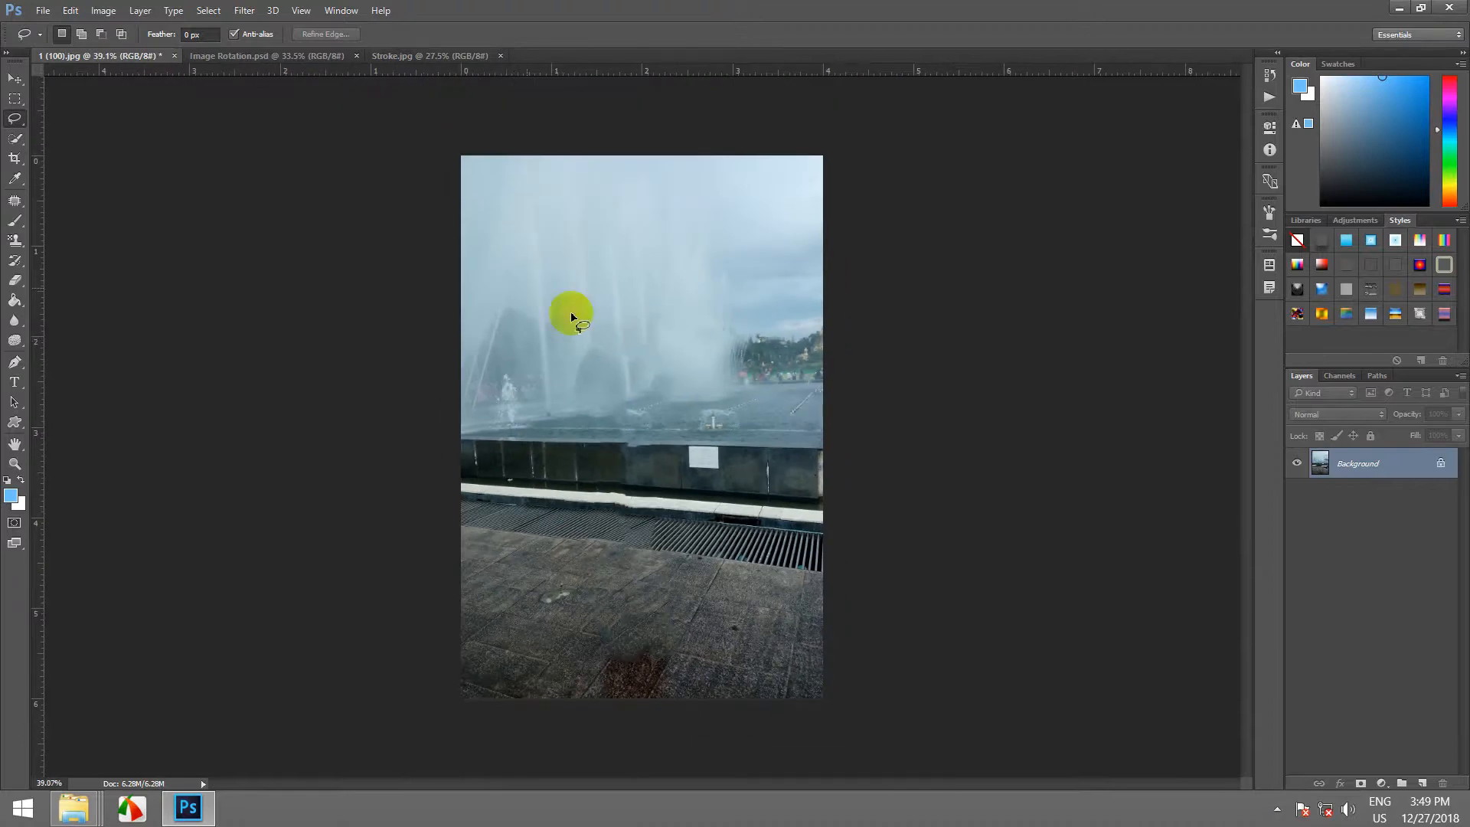
# - In Image Rotation.psd, draw a freehand lasso selection loosely around the blue and white drop
pyautogui.click(238, 57)
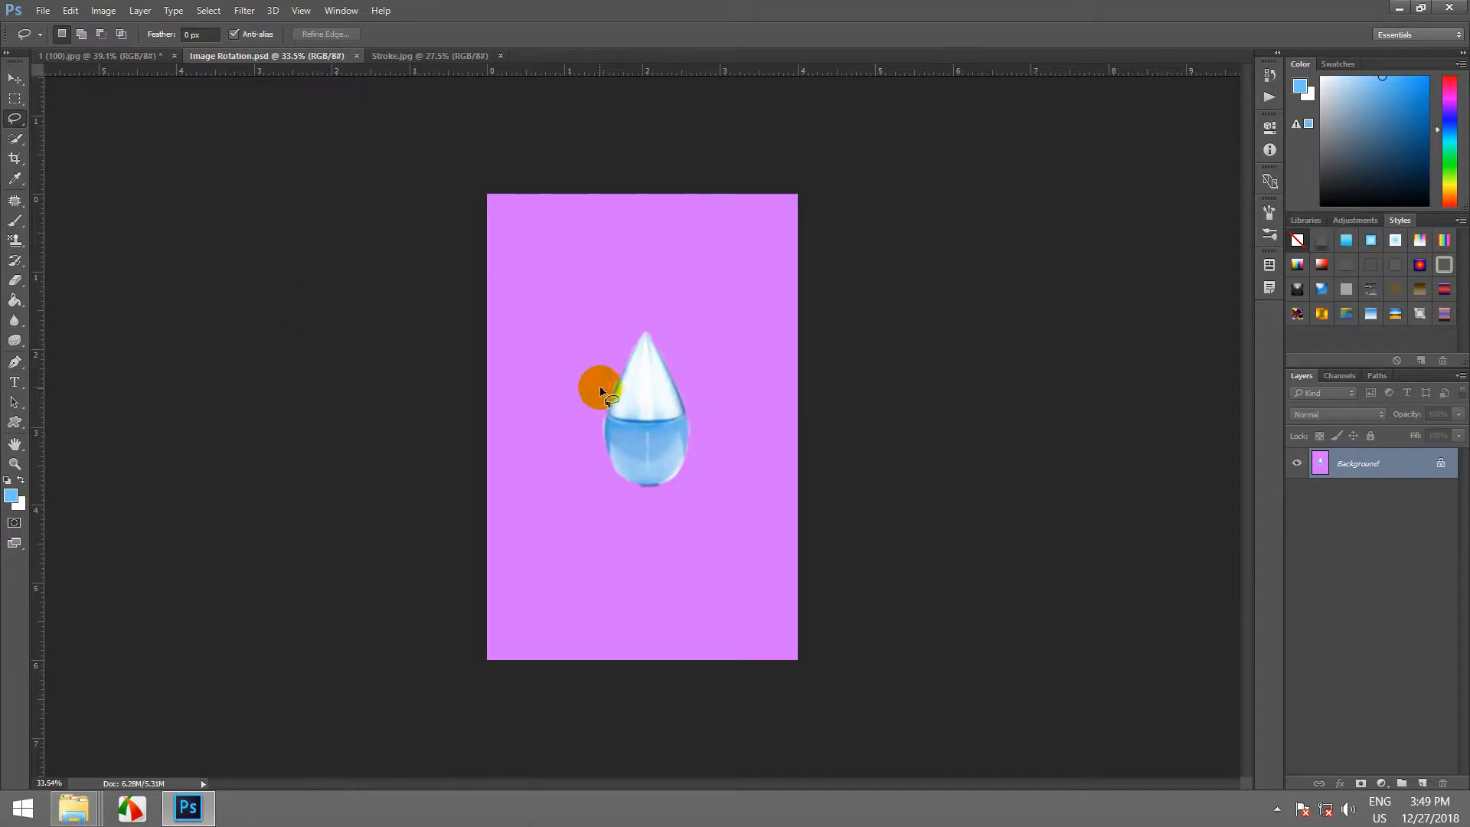
pyautogui.moveTo(624, 310)
pyautogui.mouseDown()
pyautogui.moveTo(715, 417)
pyautogui.moveTo(627, 525)
pyautogui.moveTo(577, 387)
pyautogui.moveTo(714, 346)
pyautogui.mouseUp()
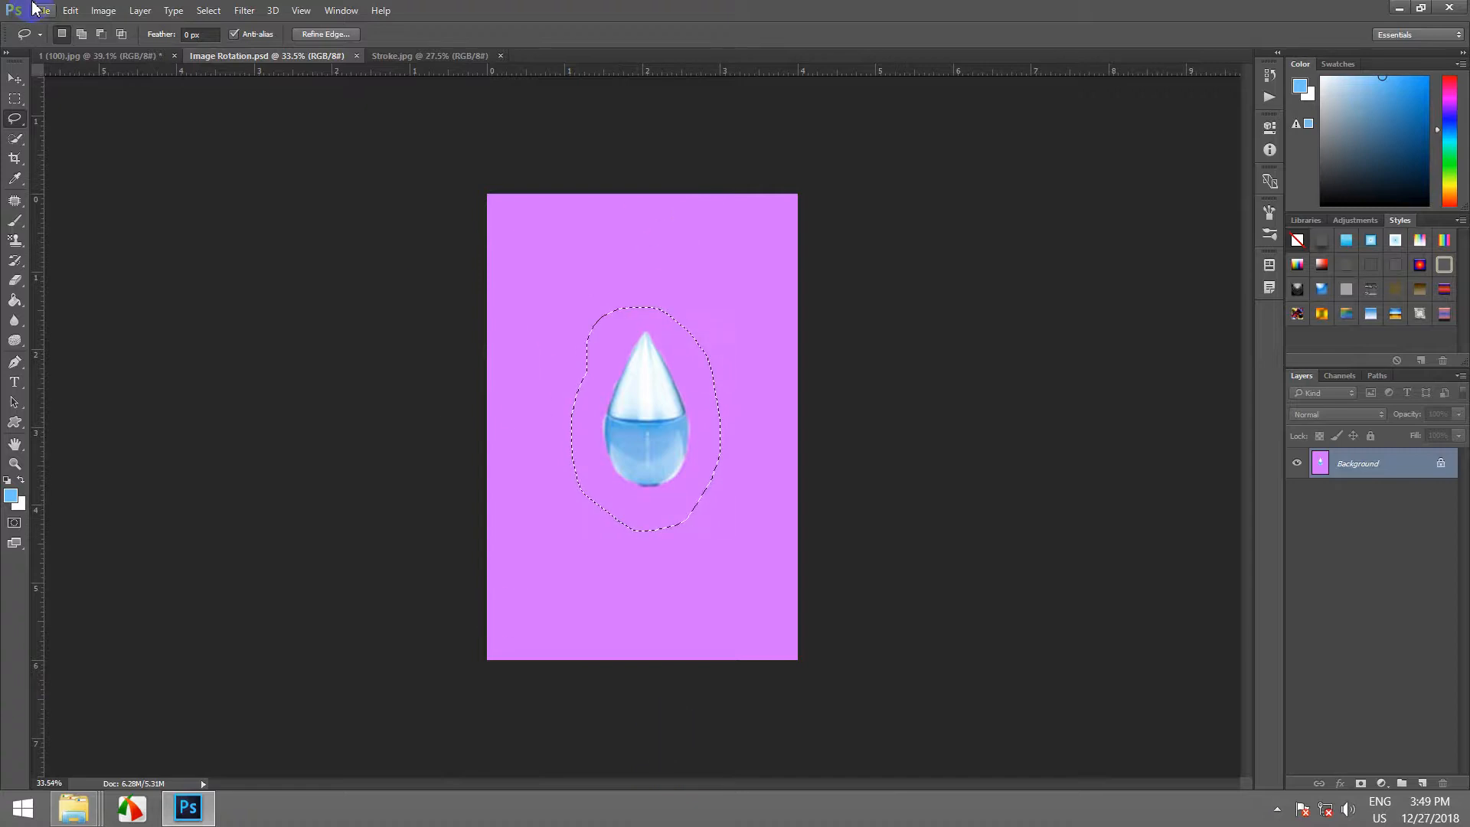
# - Try filling the drop's selection with a foreground color sampled from the violet background, in Normal mode at 100% opacity, and undo the fill
pyautogui.click(69, 10)
pyautogui.click(80, 287)
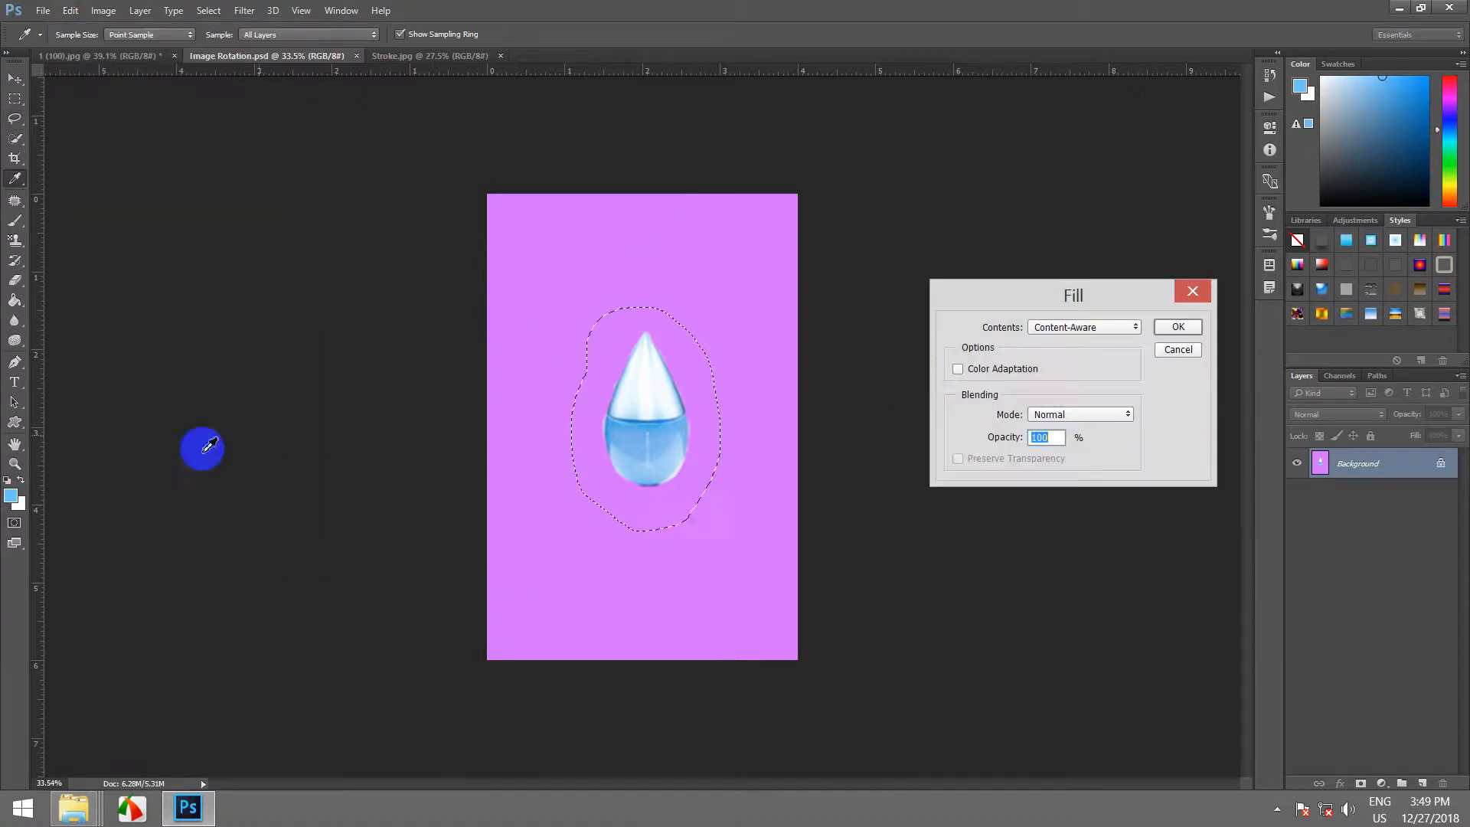
pyautogui.click(1131, 331)
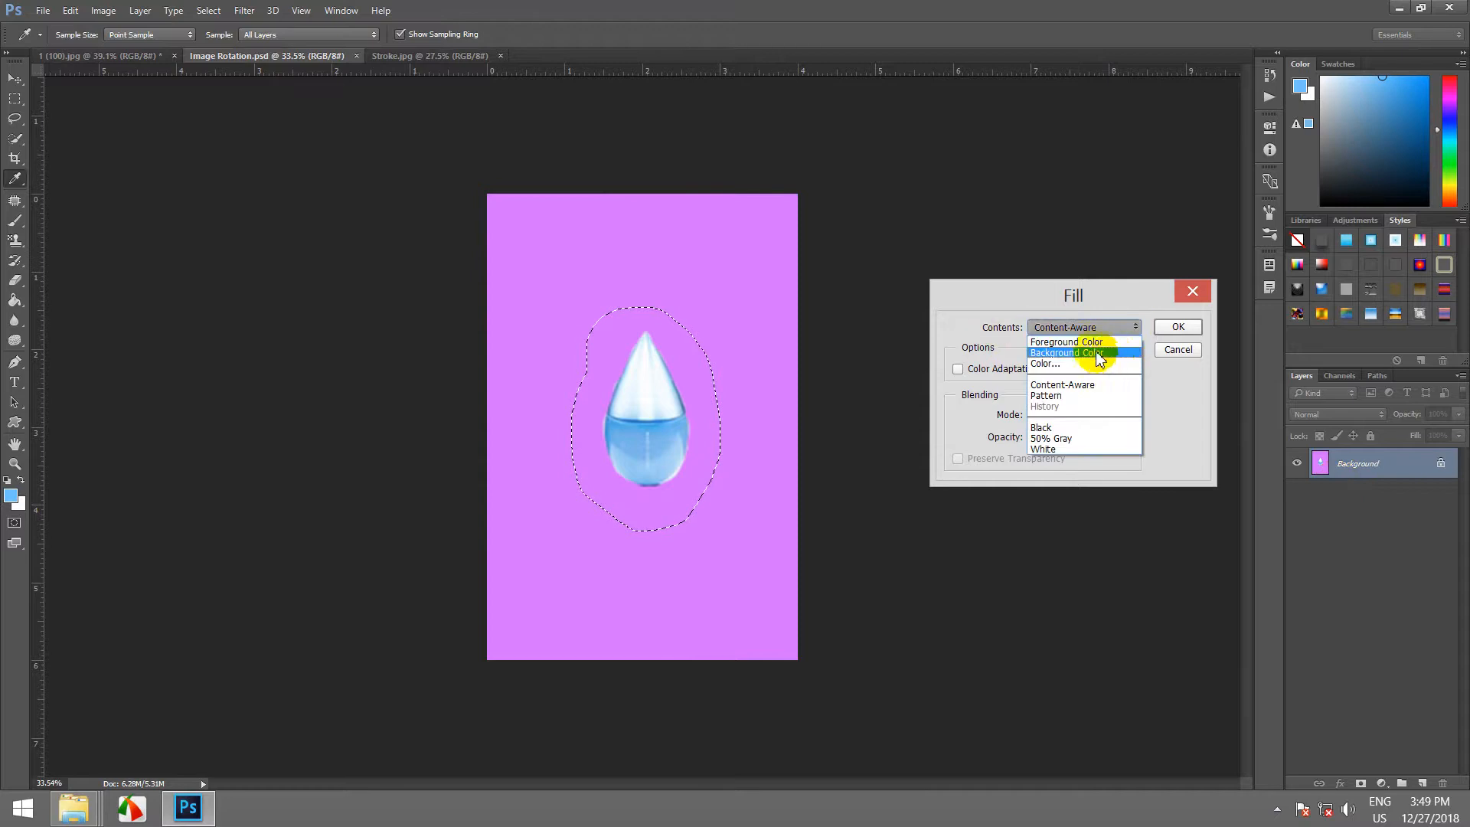
pyautogui.click(1072, 327)
pyautogui.click(667, 286)
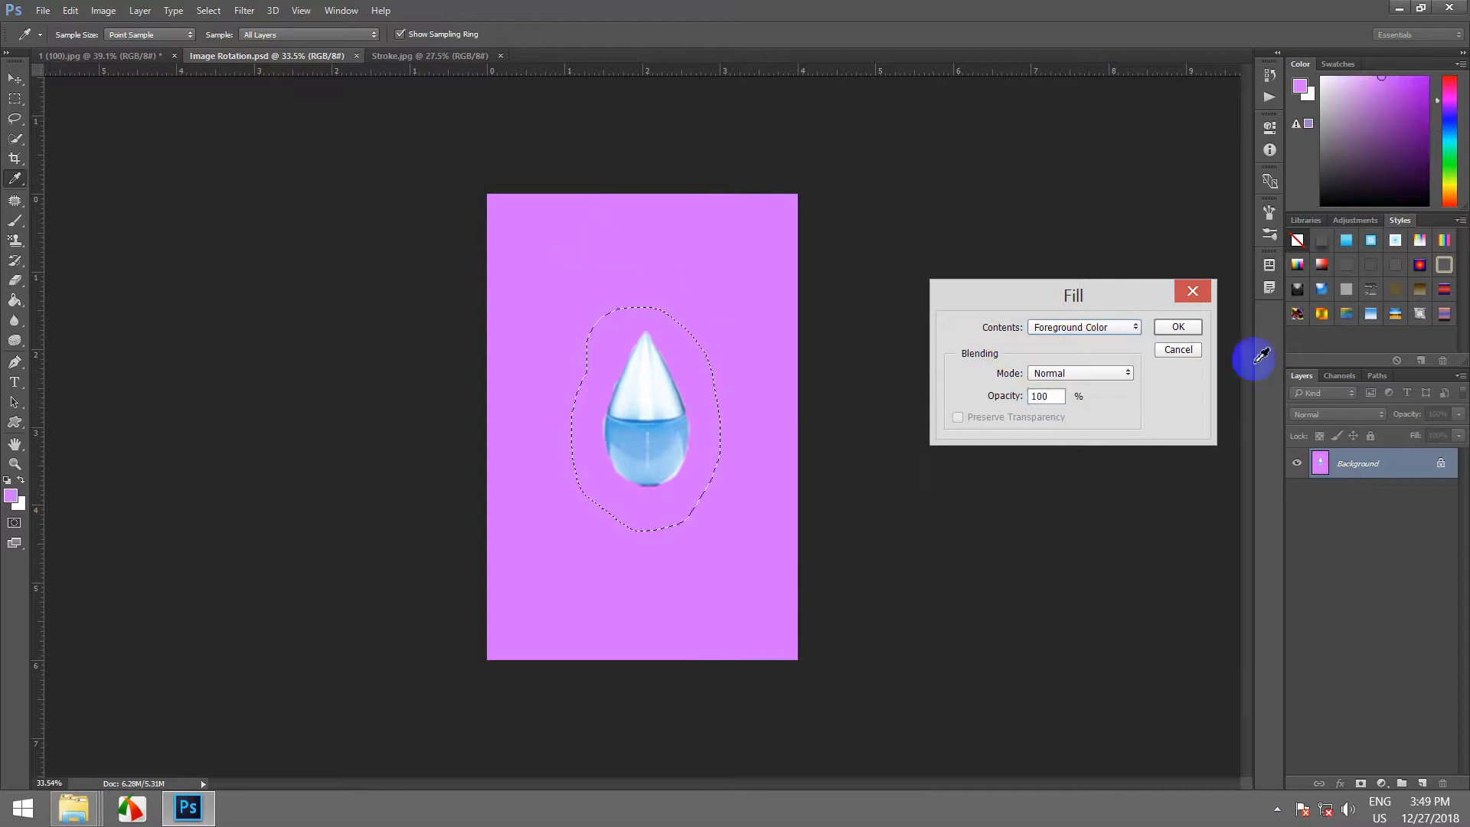
pyautogui.click(1171, 327)
pyautogui.scroll(5, 503, 451)
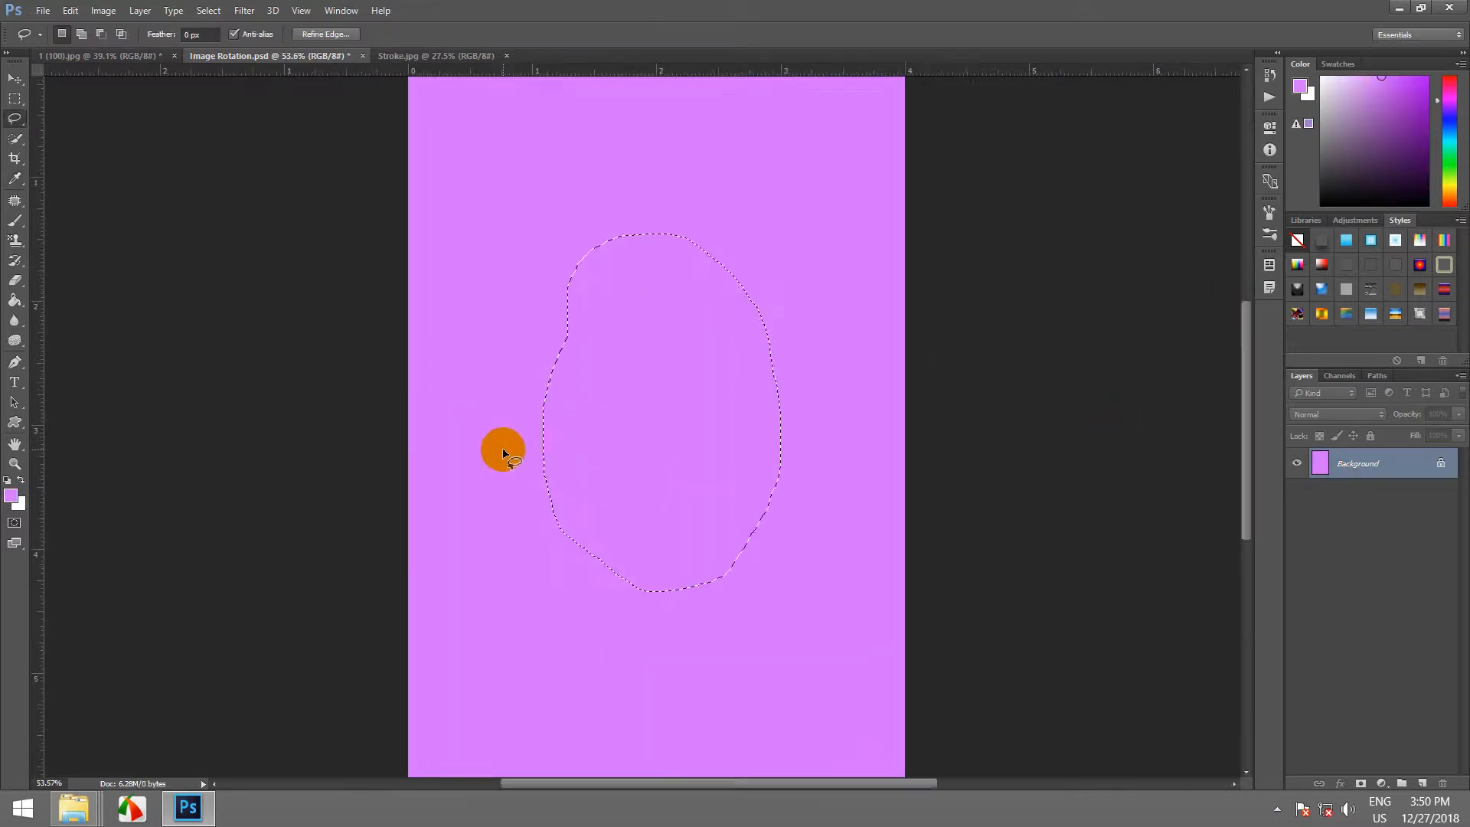
pyautogui.scroll(-4, 503, 450)
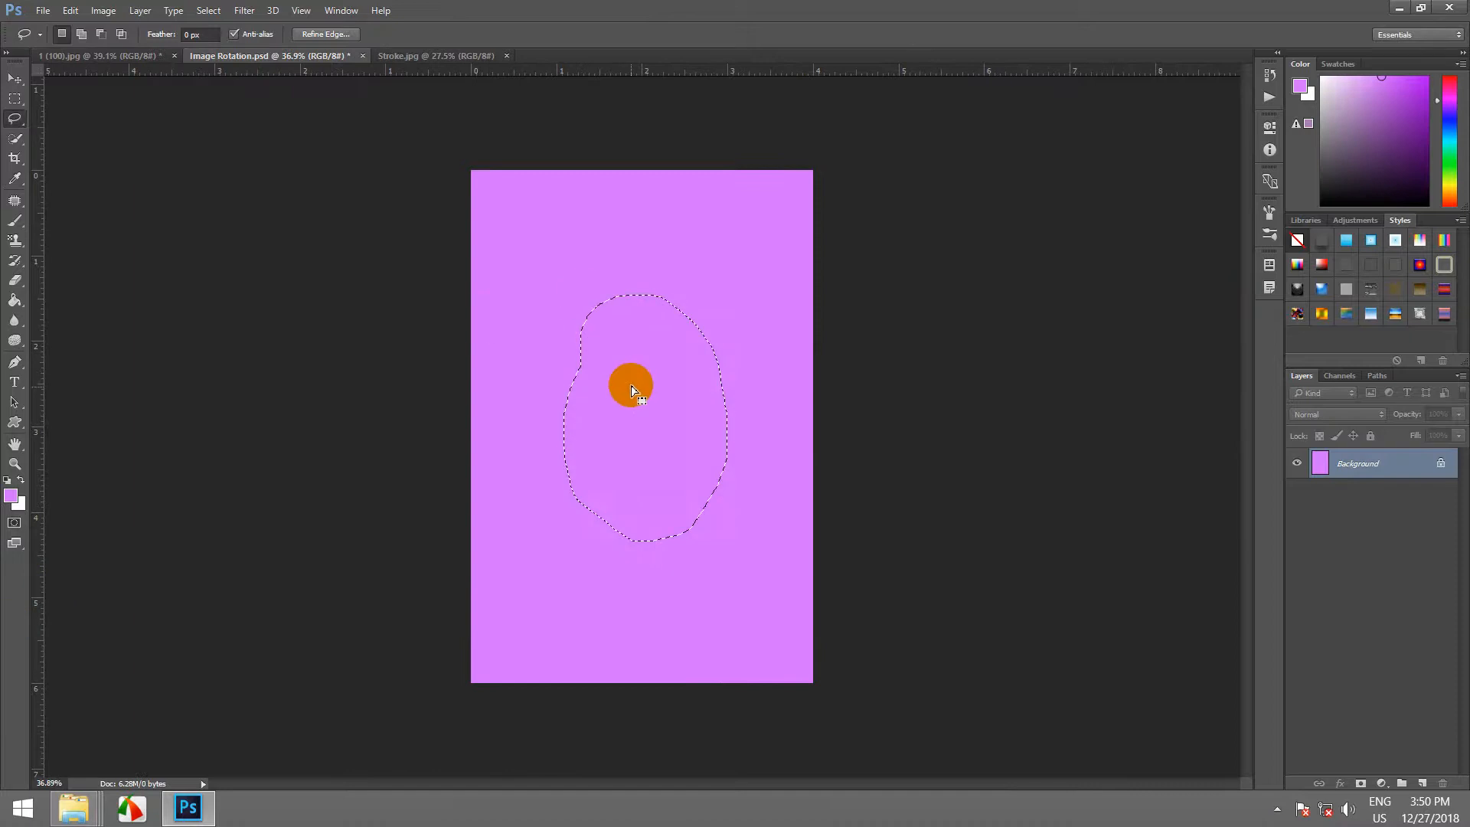
pyautogui.hotkey('ctrl', 'z')
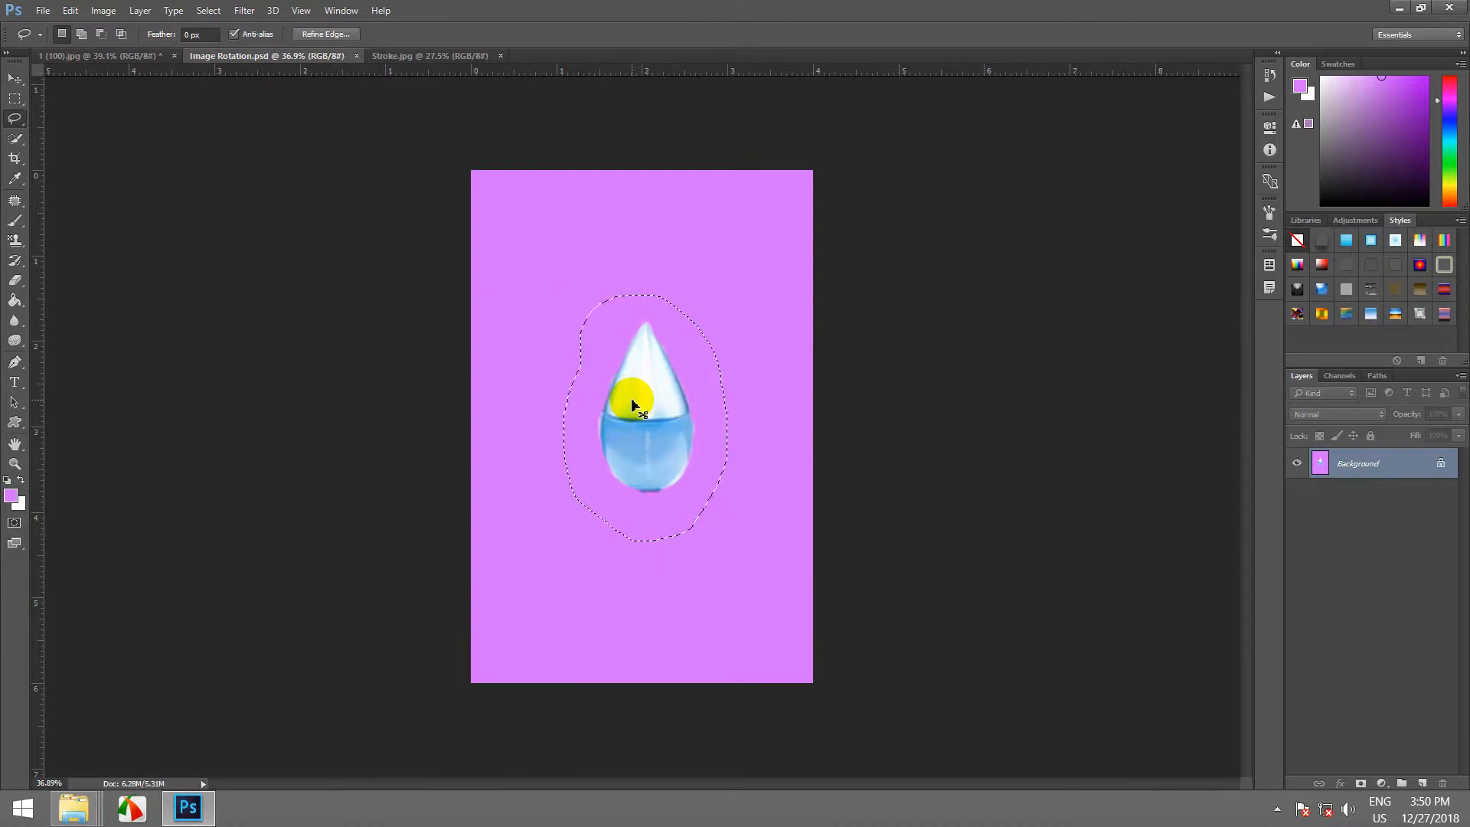
# - Try filling the drop's selection with Content-Aware contents in Normal mode at 100% opacity, and undo the fill
pyautogui.click(629, 400)
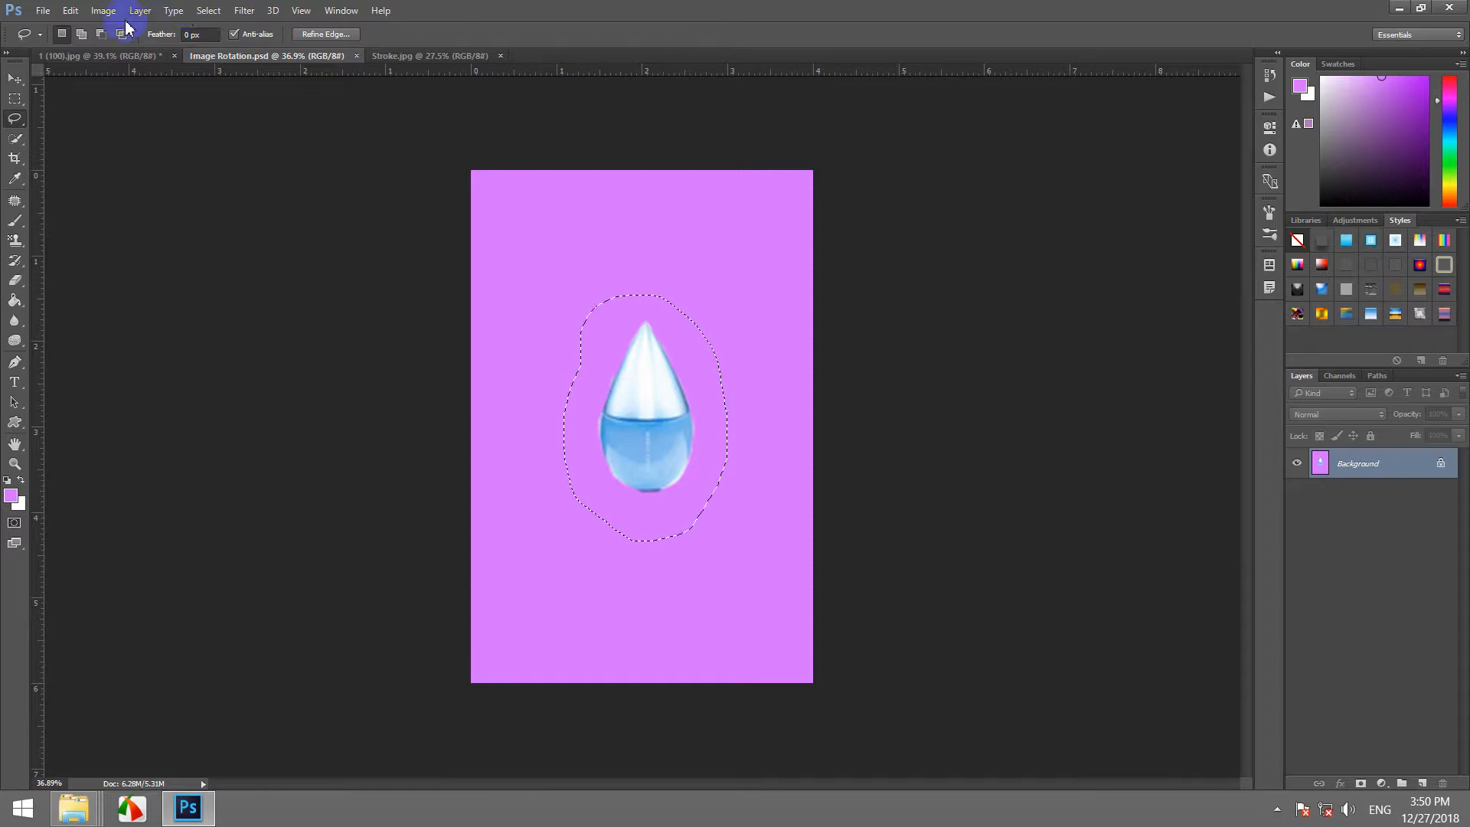
pyautogui.click(69, 10)
pyautogui.click(136, 298)
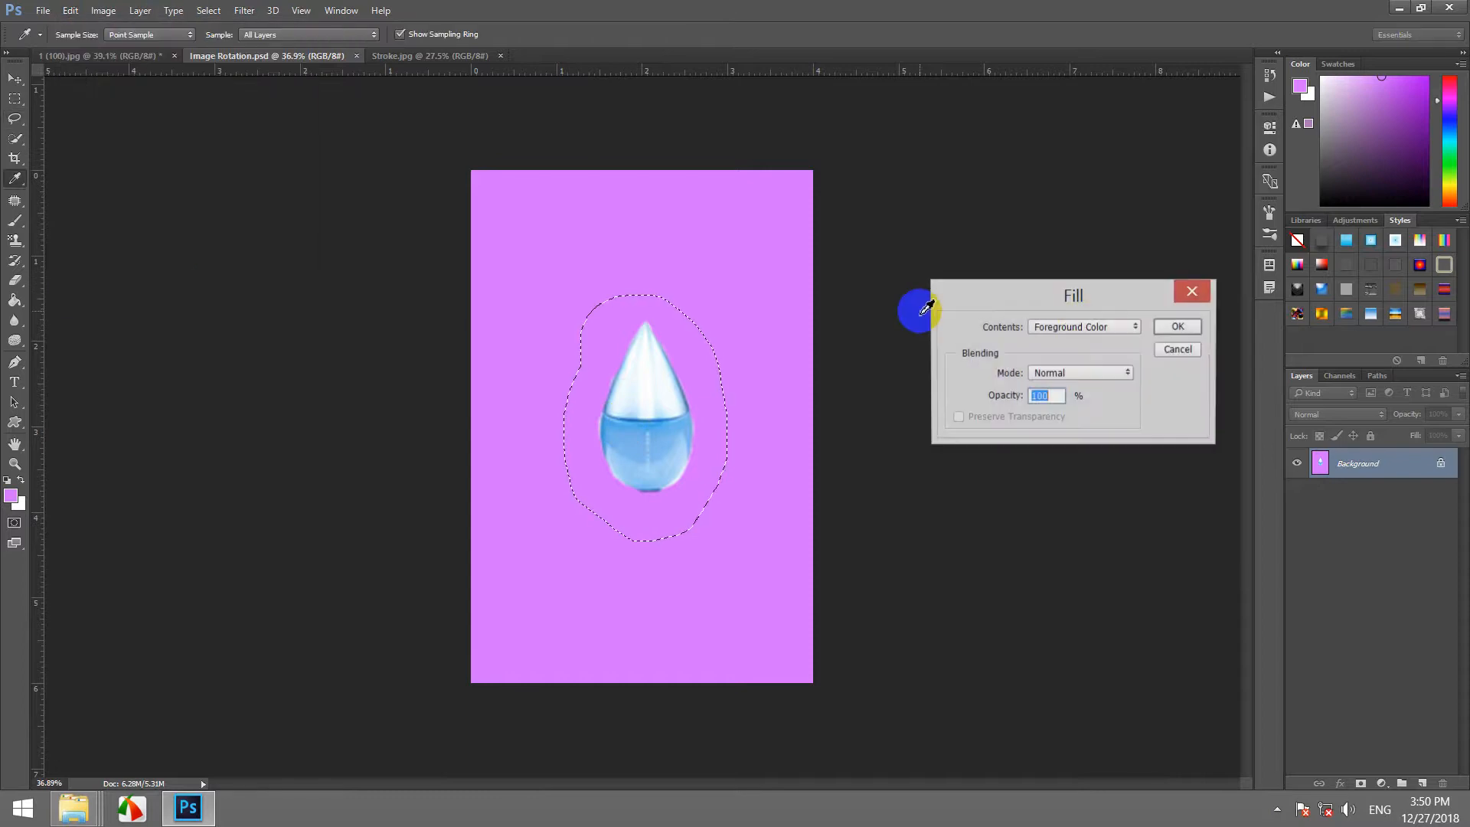
pyautogui.click(1103, 327)
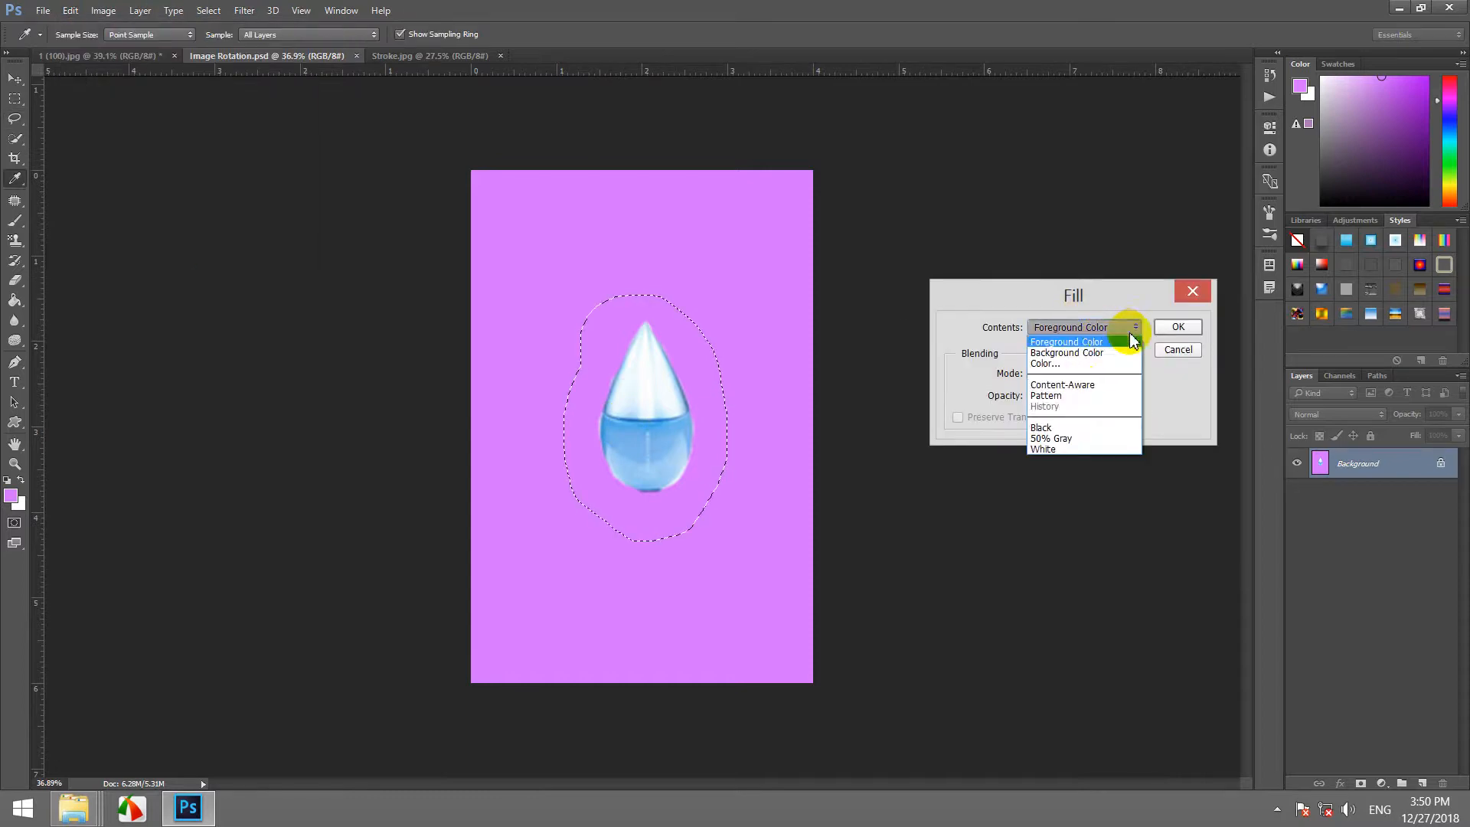
pyautogui.click(1064, 385)
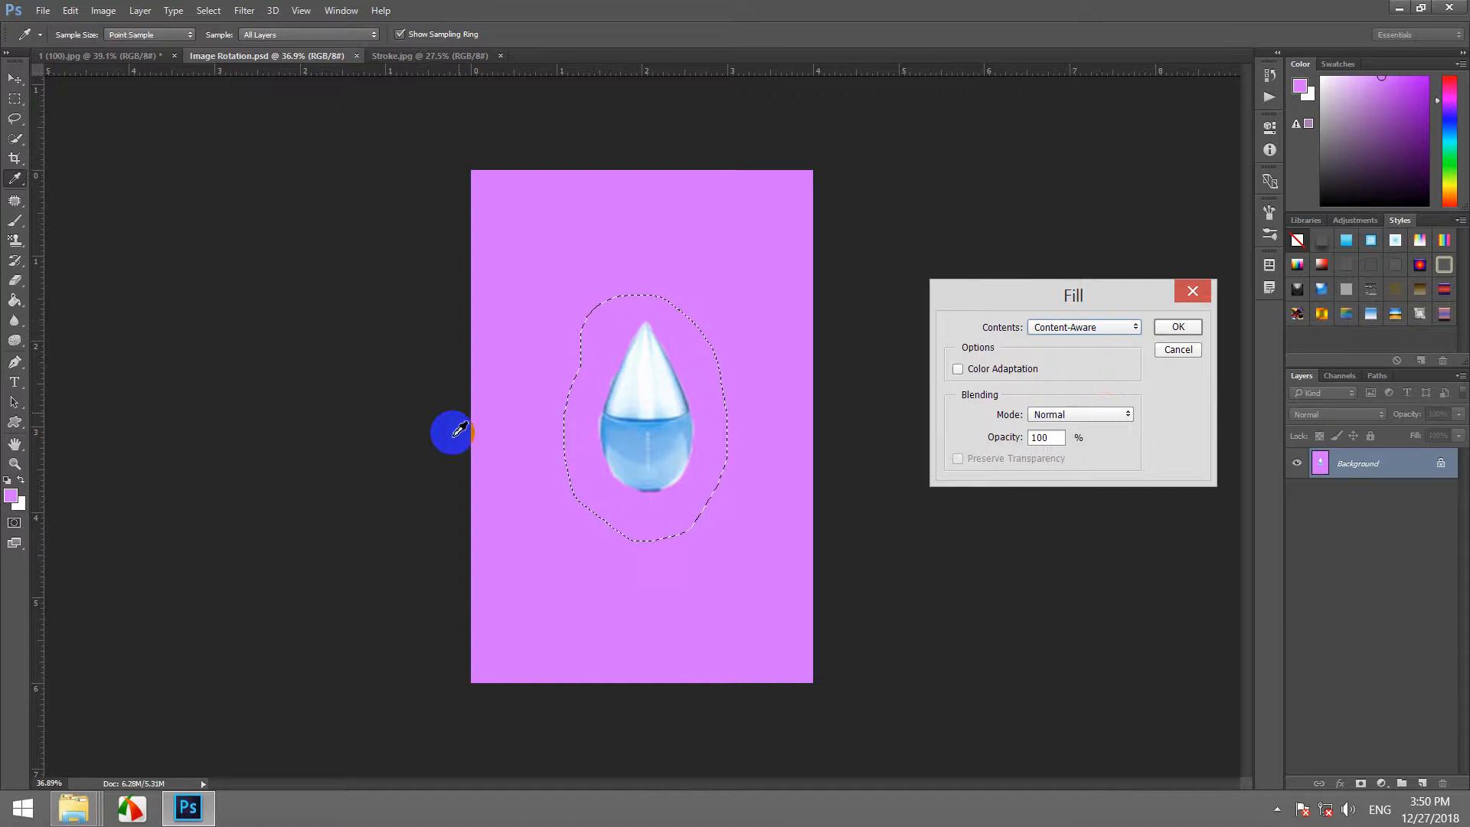
pyautogui.click(1171, 327)
pyautogui.press('l')
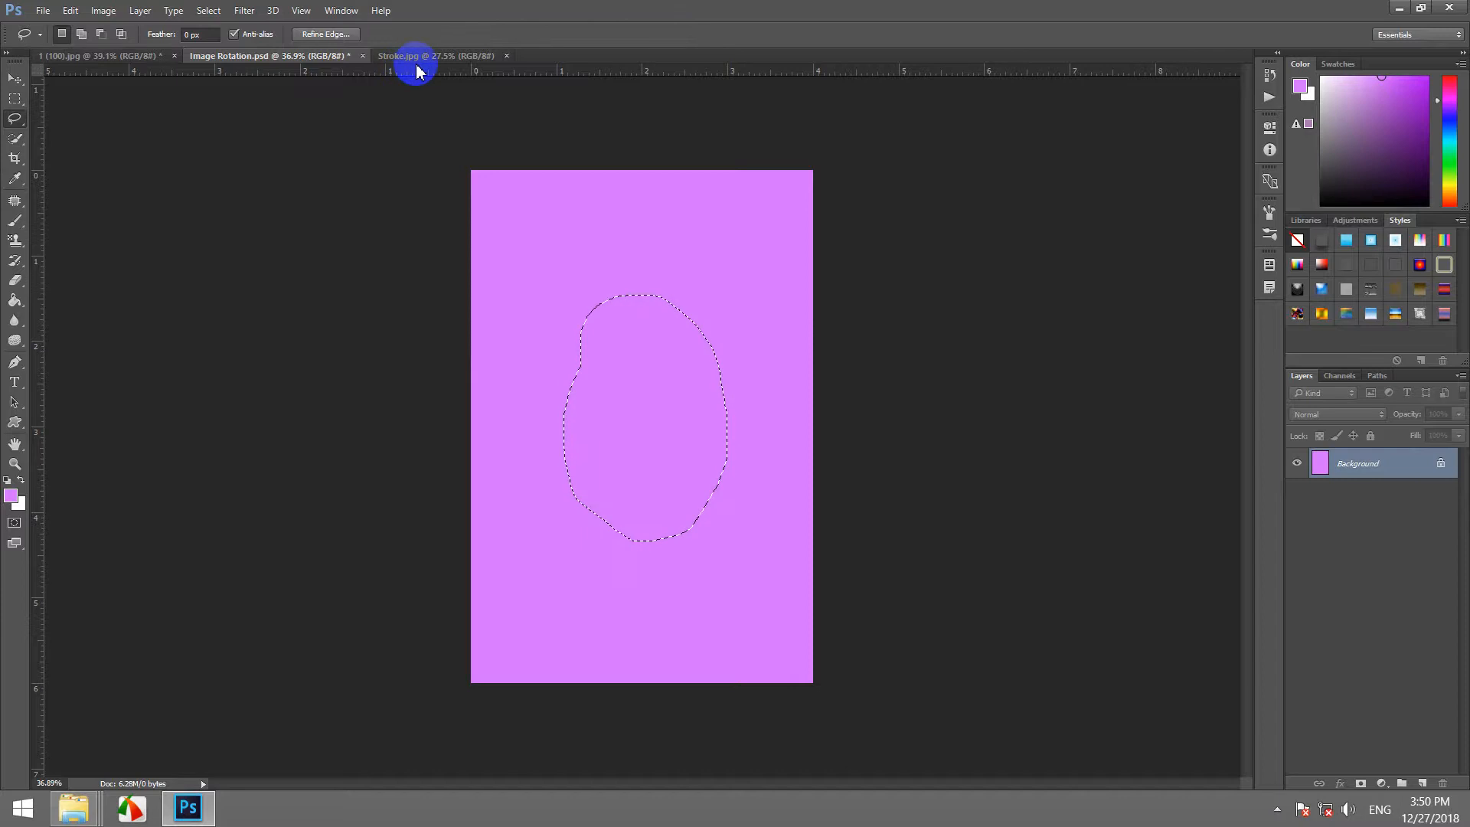
pyautogui.click(607, 187)
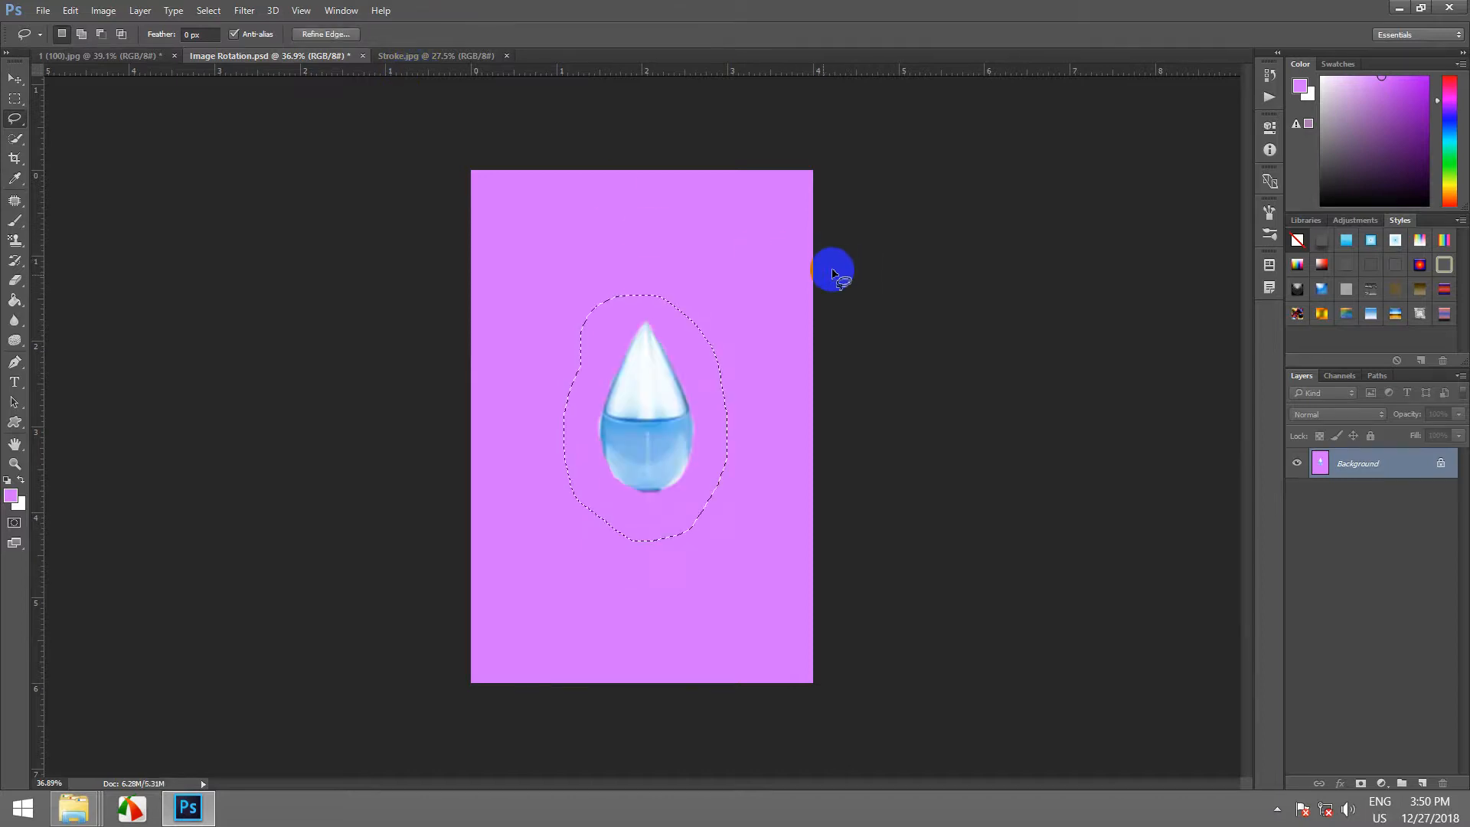
# - In Stroke.jpg, draw a freehand lasso selection closely around the girl in red, including her hat, handbag and boots
pyautogui.click(428, 56)
pyautogui.scroll(1, 695, 392)
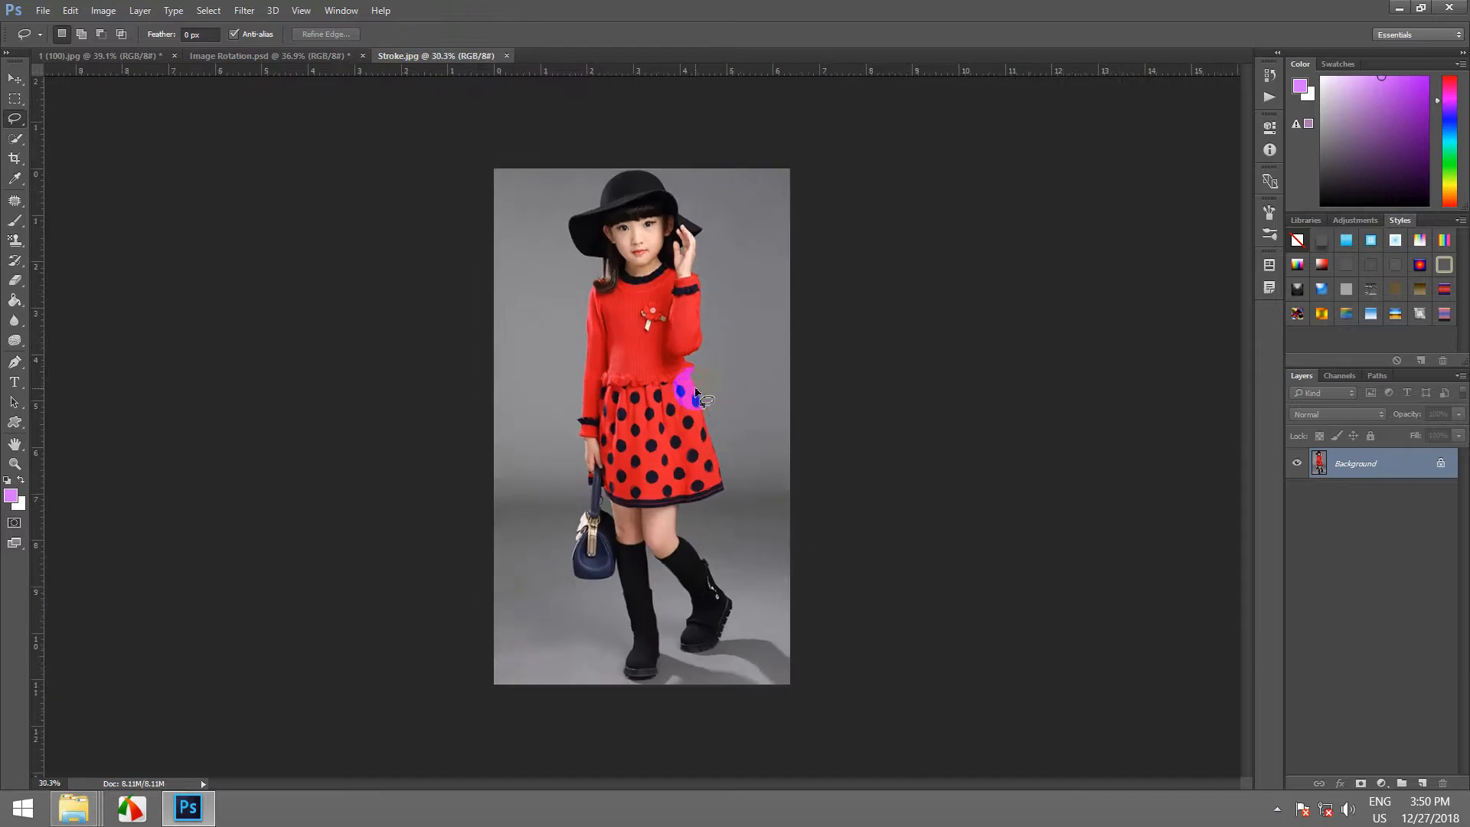
pyautogui.scroll(-1, 695, 392)
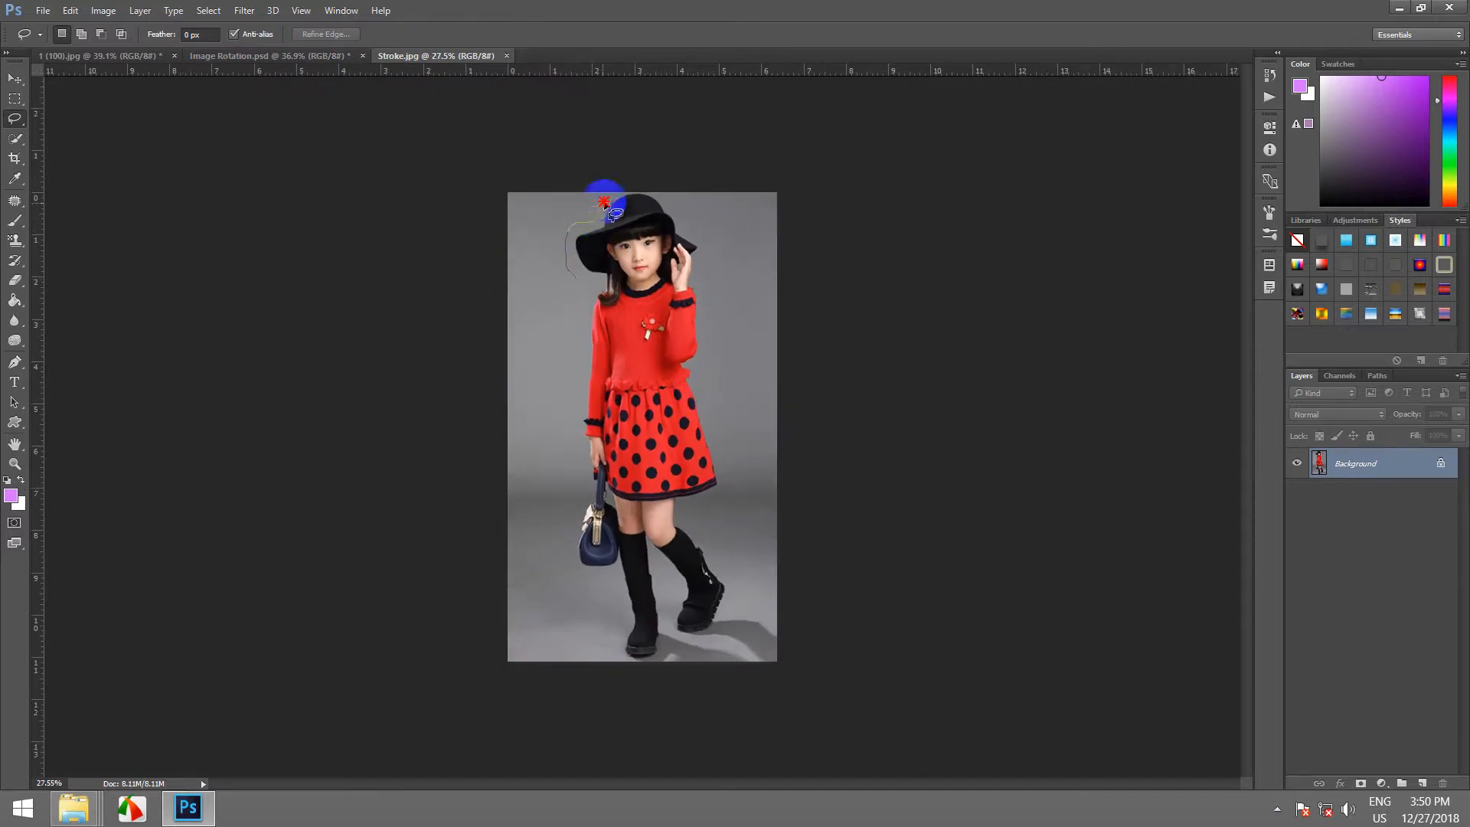
pyautogui.moveTo(604, 202)
pyautogui.mouseDown()
pyautogui.moveTo(636, 182)
pyautogui.moveTo(690, 223)
pyautogui.mouseUp()
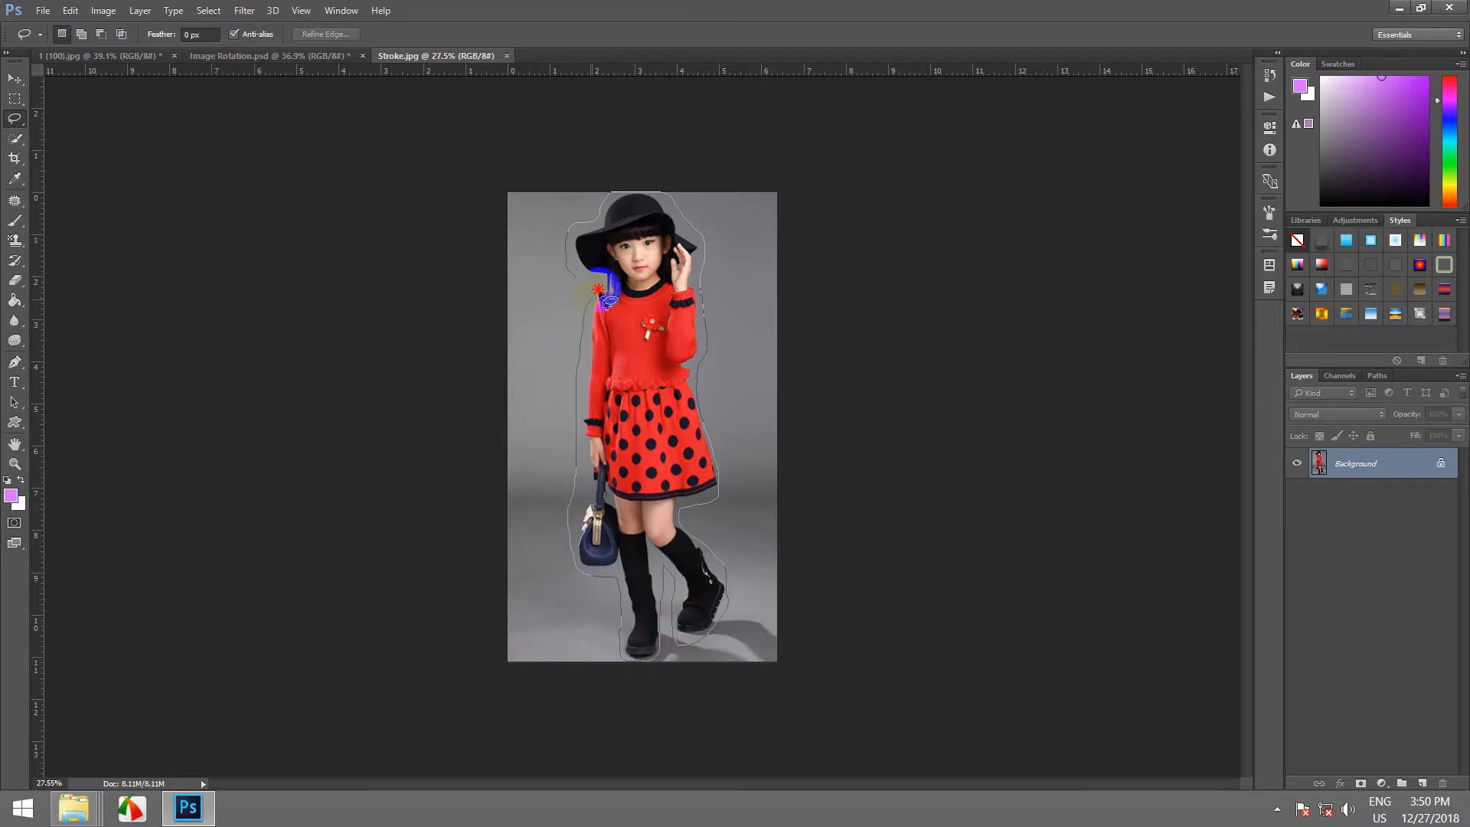
pyautogui.moveTo(571, 226); pyautogui.dragTo(585, 222)
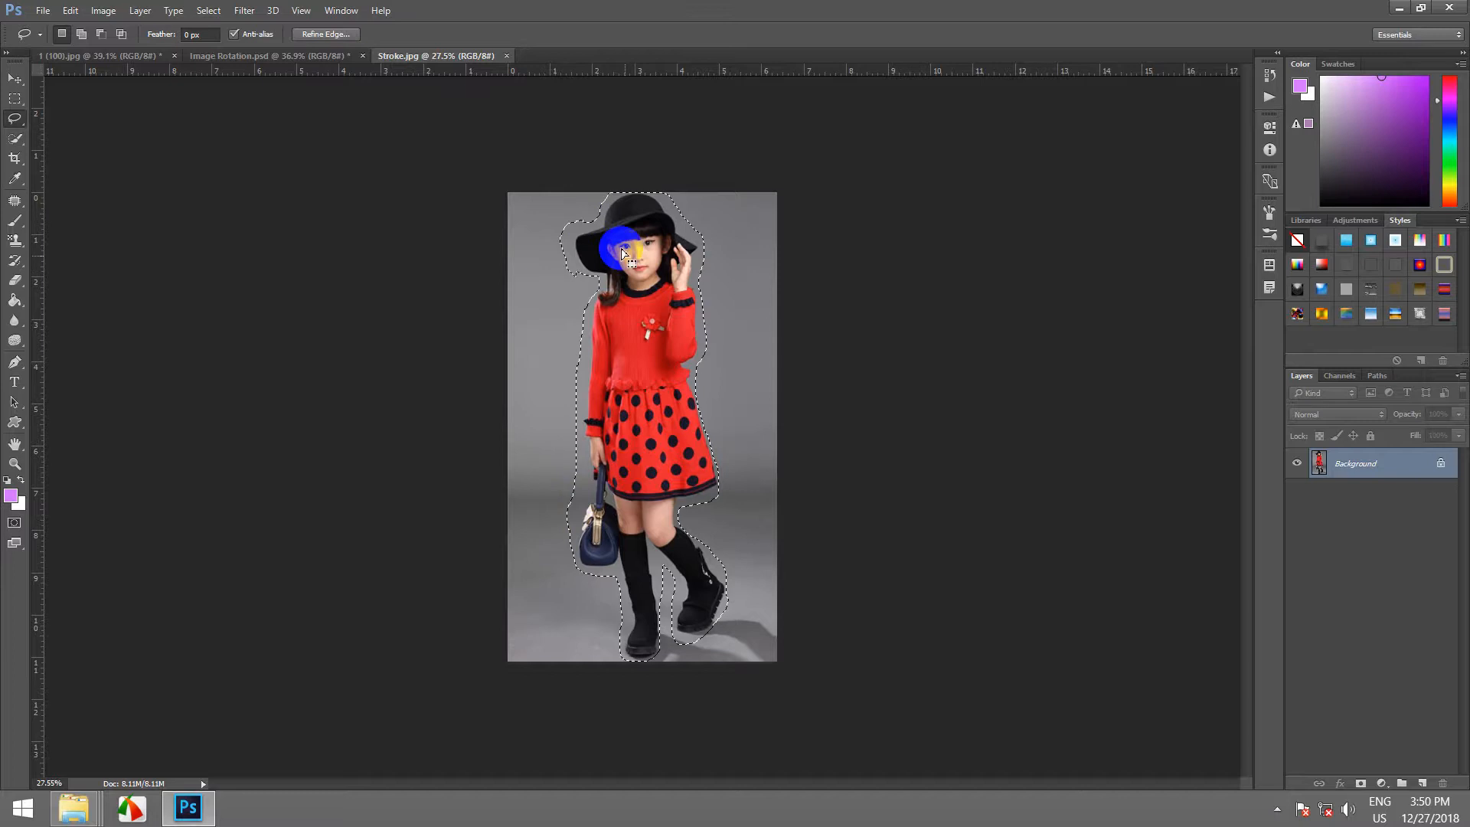
# - Remove the selected girl with a Content-Aware fill in Normal mode at 100% opacity, and deselect the area
pyautogui.scroll(-3, 653, 289)
pyautogui.scroll(10, 653, 290)
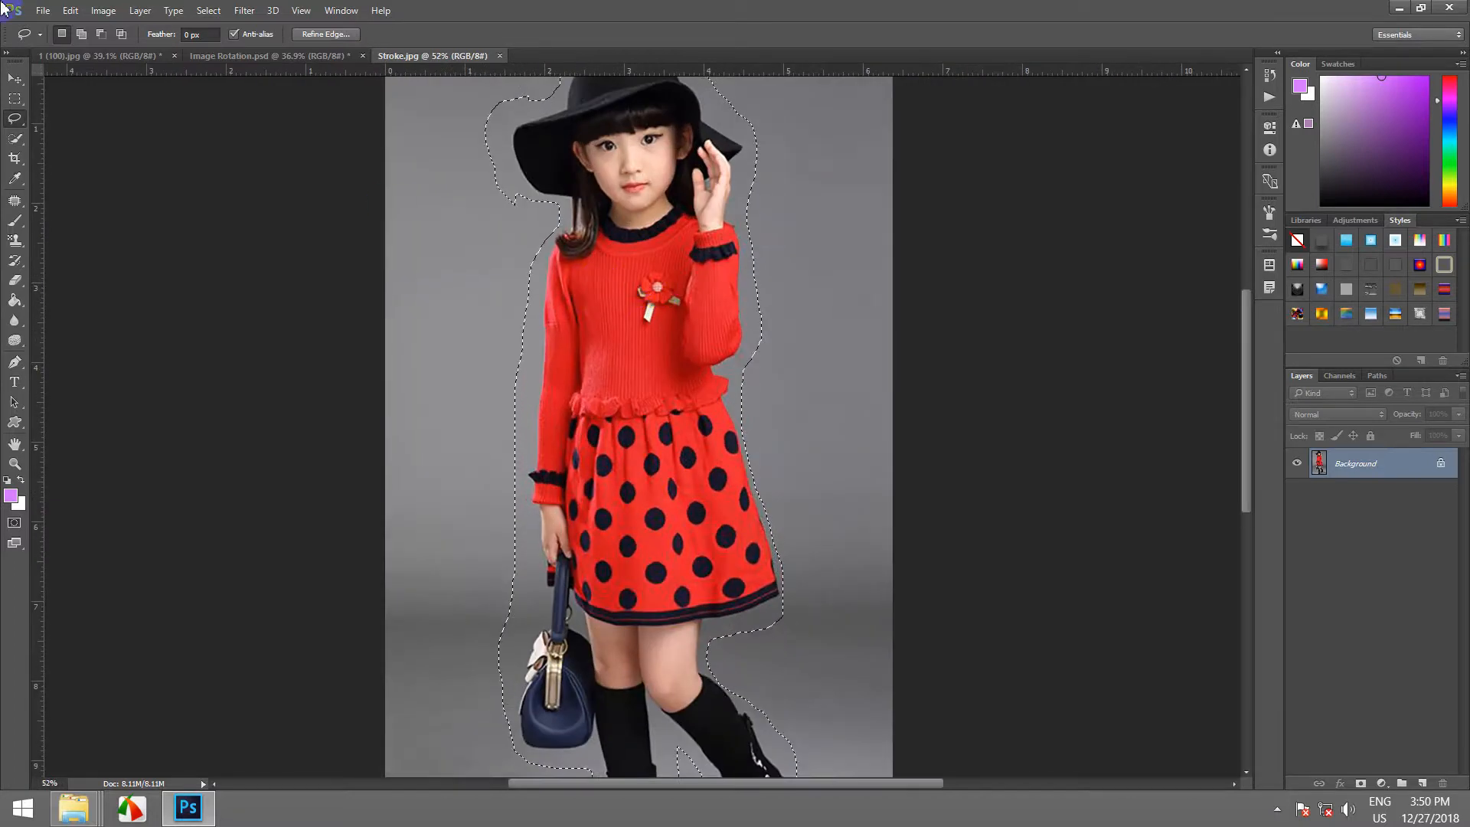
pyautogui.click(70, 10)
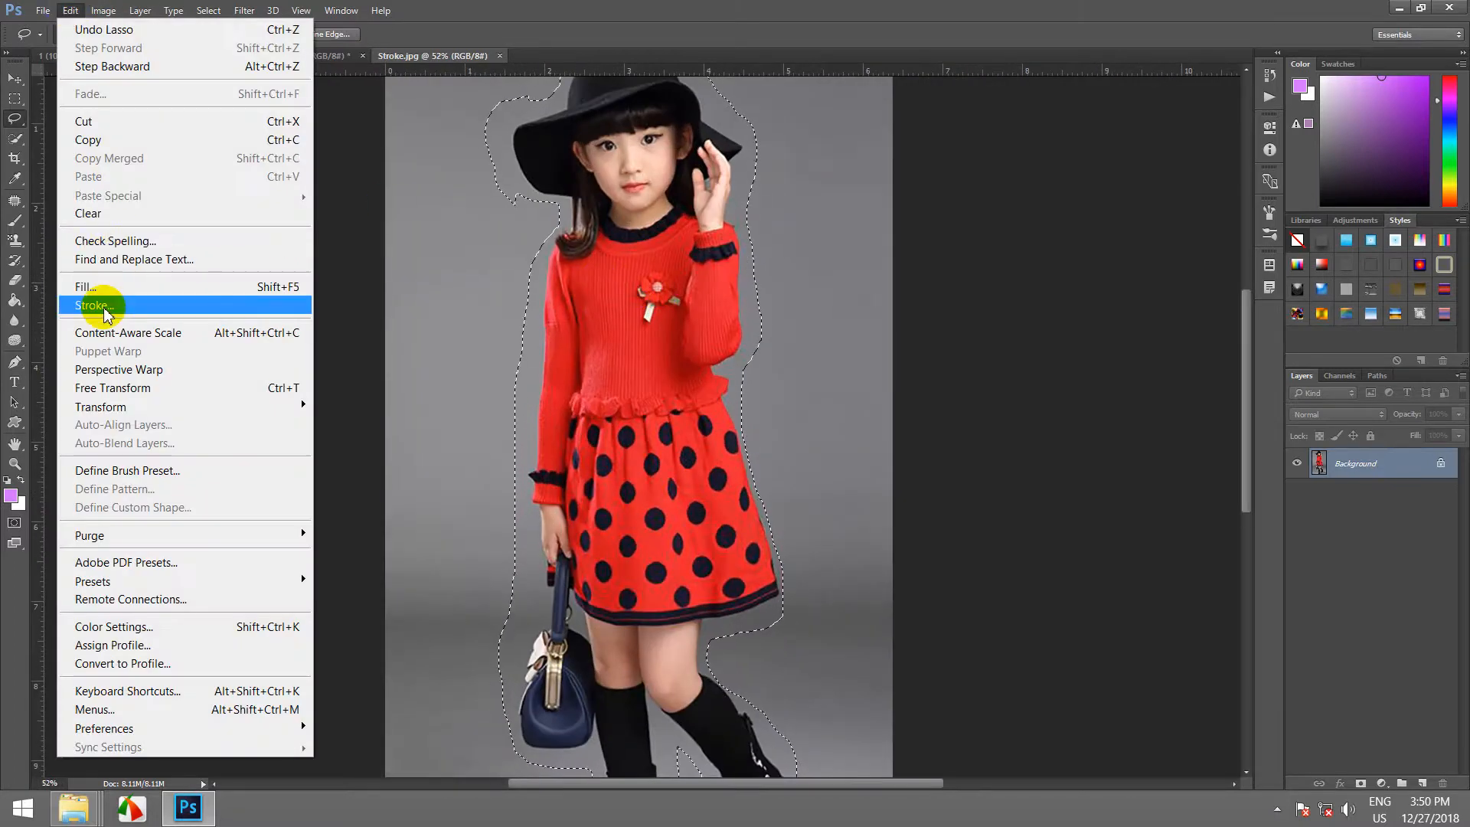
pyautogui.click(91, 287)
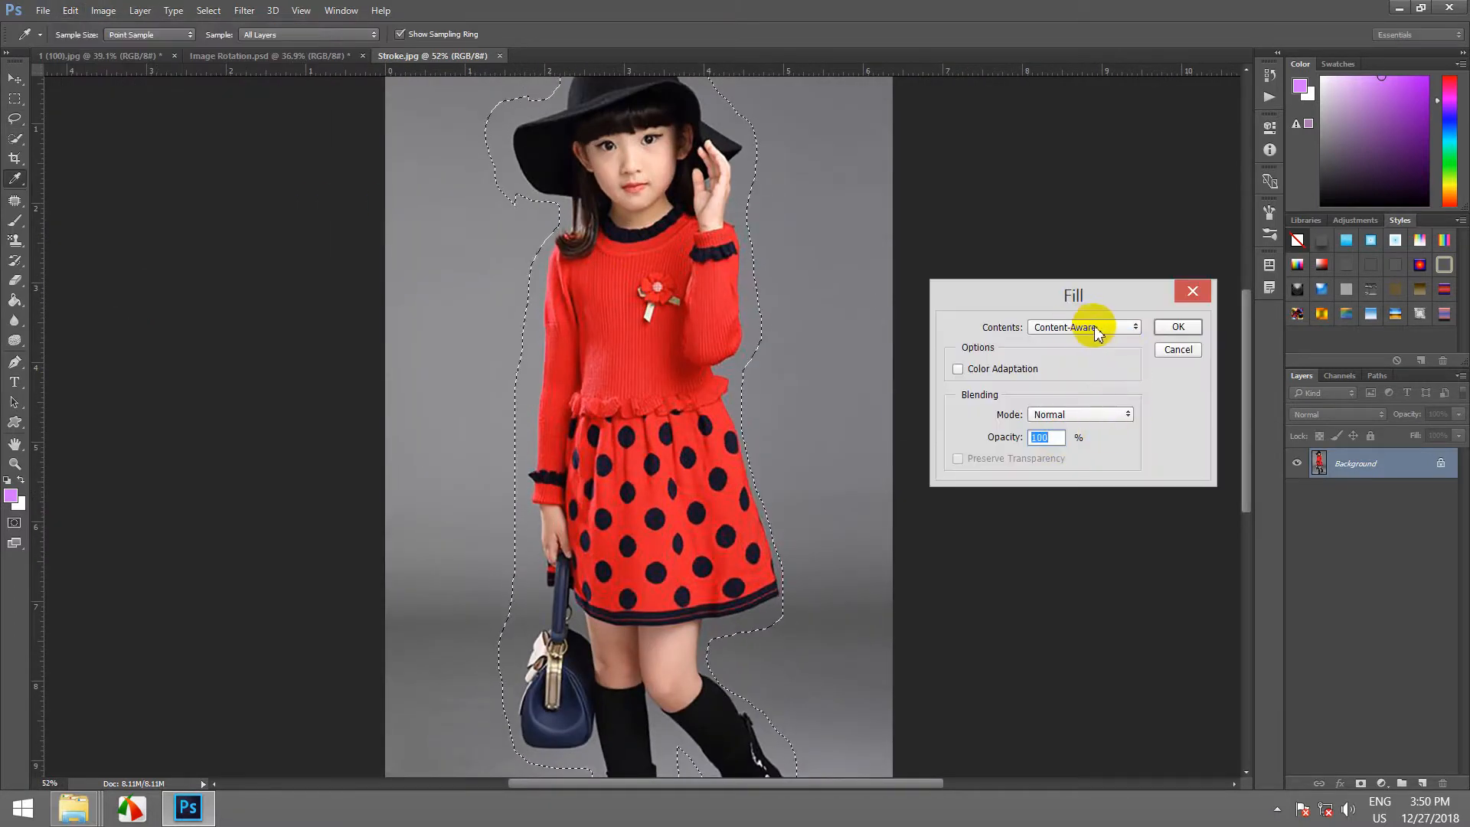
pyautogui.click(1177, 327)
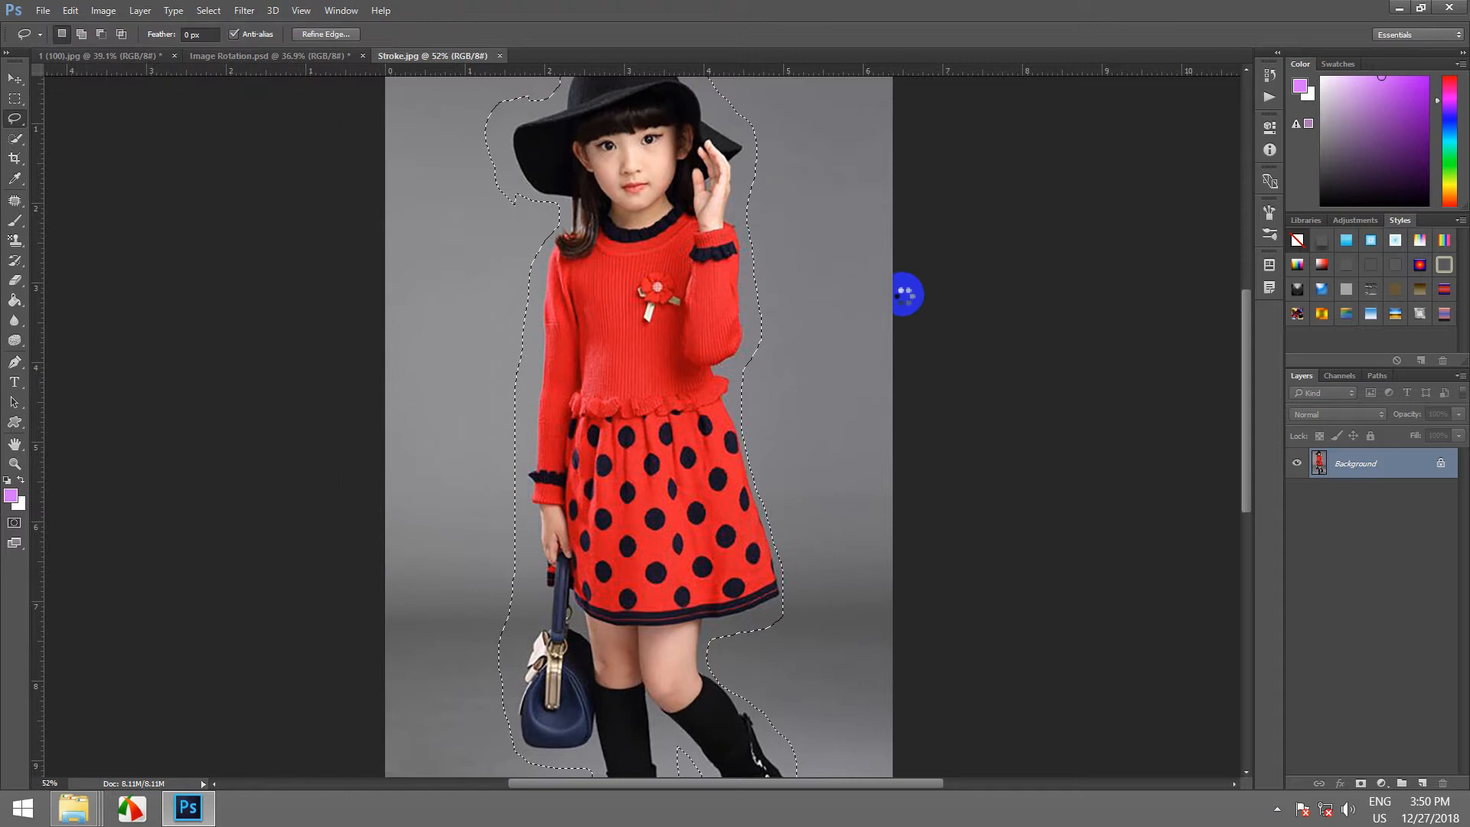
pyautogui.scroll(-3, 838, 364)
pyautogui.hotkey('ctrl', 'd')
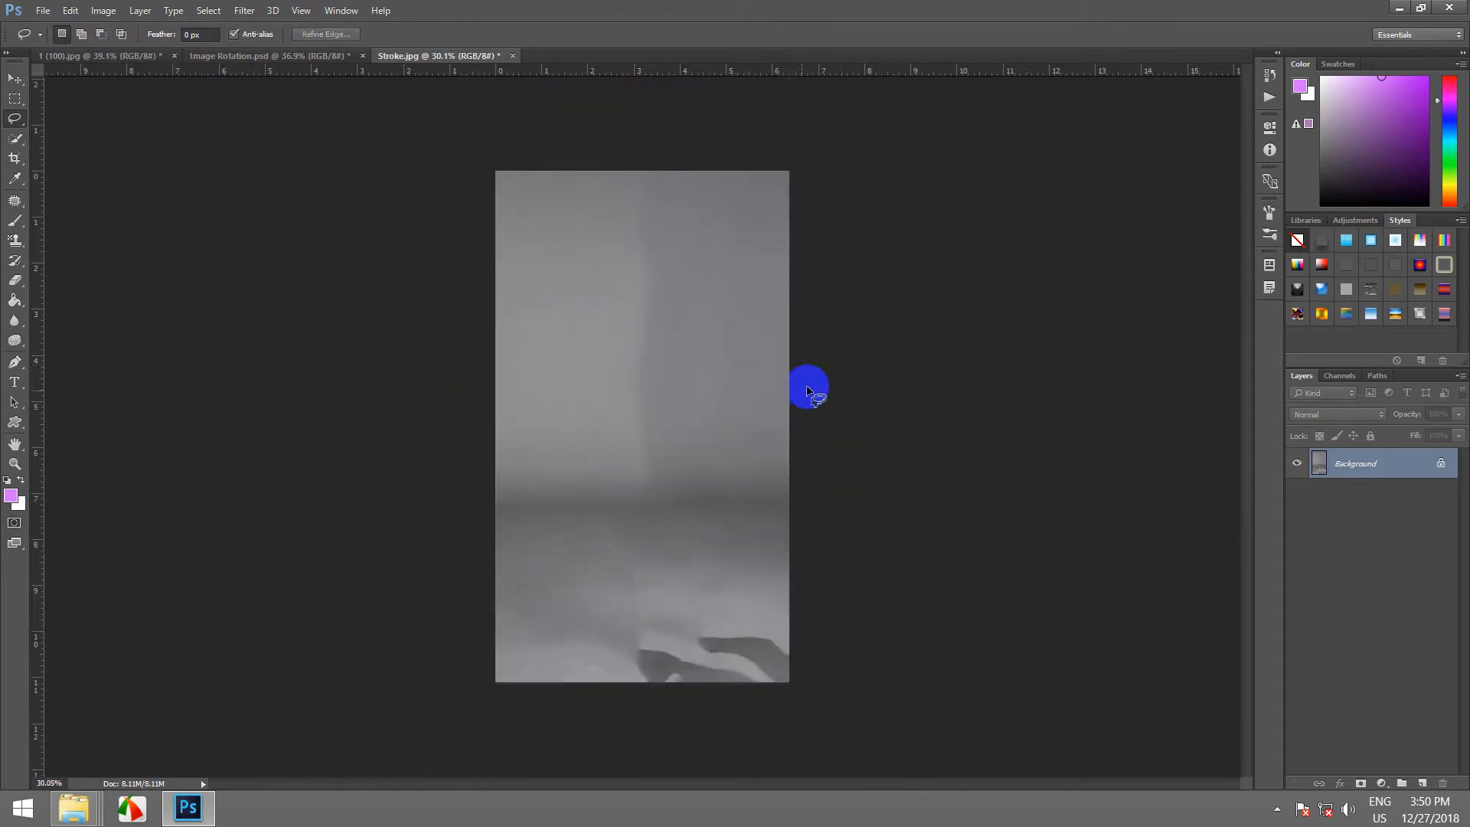
# - Draw a lasso selection covering the right half of the grey backdrop, including the vertical seam and the leftover shadows
pyautogui.scroll(-2, 808, 391)
pyautogui.scroll(3, 794, 424)
pyautogui.scroll(-3, 801, 430)
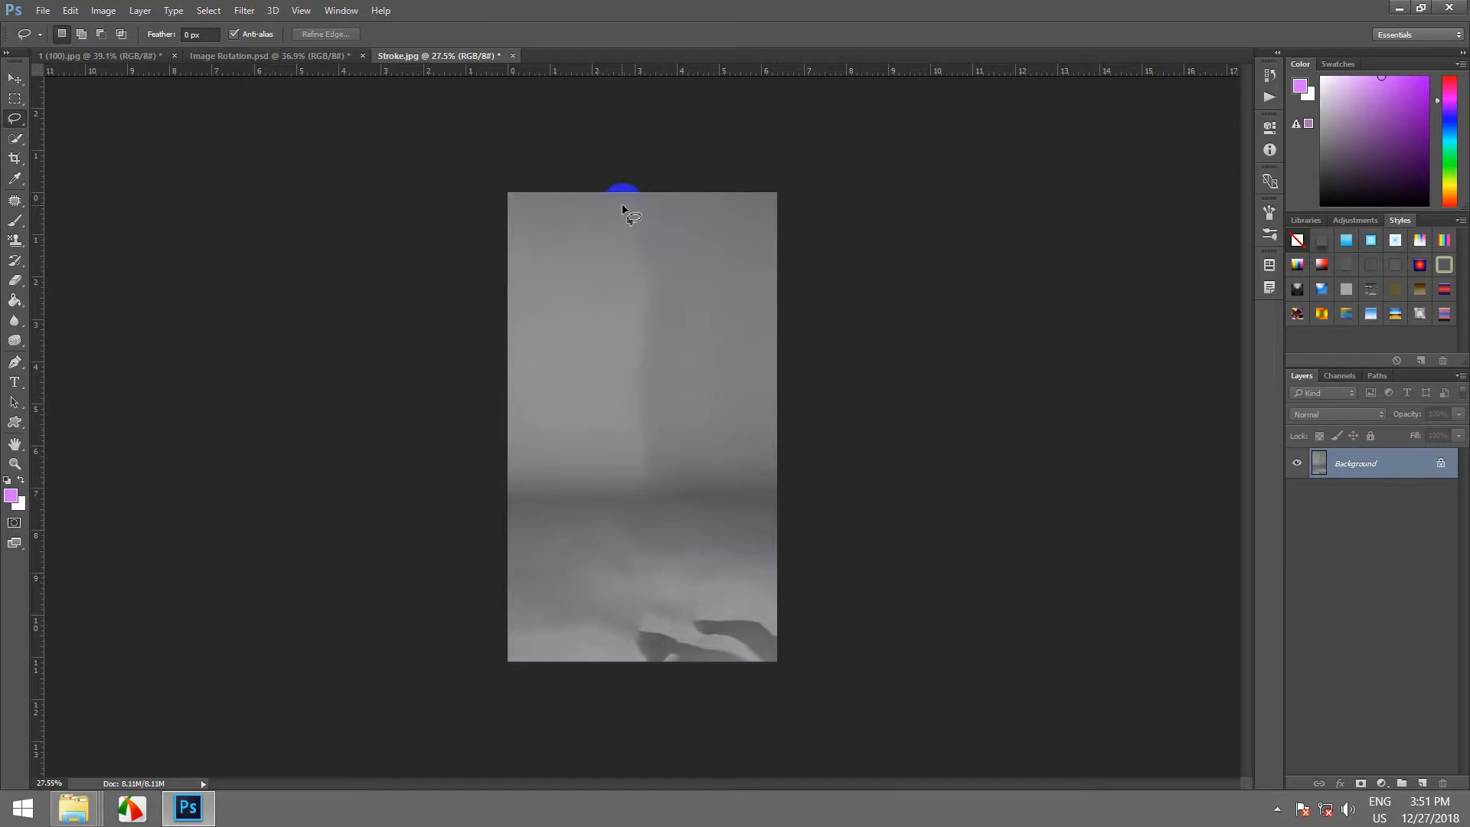
pyautogui.moveTo(622, 208)
pyautogui.mouseDown()
pyautogui.moveTo(840, 292)
pyautogui.moveTo(788, 738)
pyautogui.moveTo(580, 761)
pyautogui.moveTo(629, 364)
pyautogui.mouseUp()
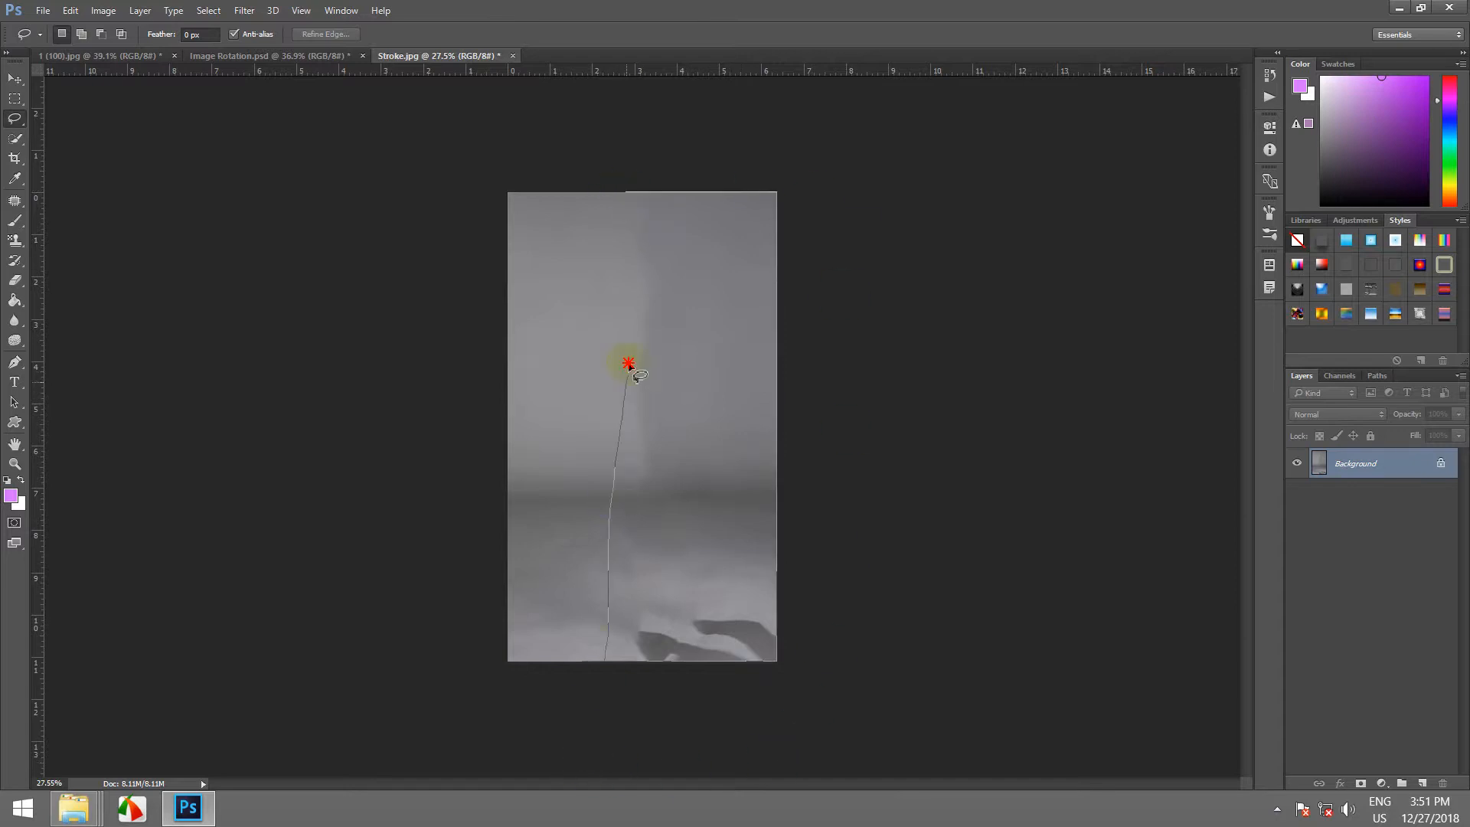
pyautogui.moveTo(624, 187); pyautogui.dragTo(608, 188)
# - Fill the selected half of the backdrop with Content-Aware contents in Normal mode at 100% opacity, deselect it and check the result
pyautogui.click(70, 11)
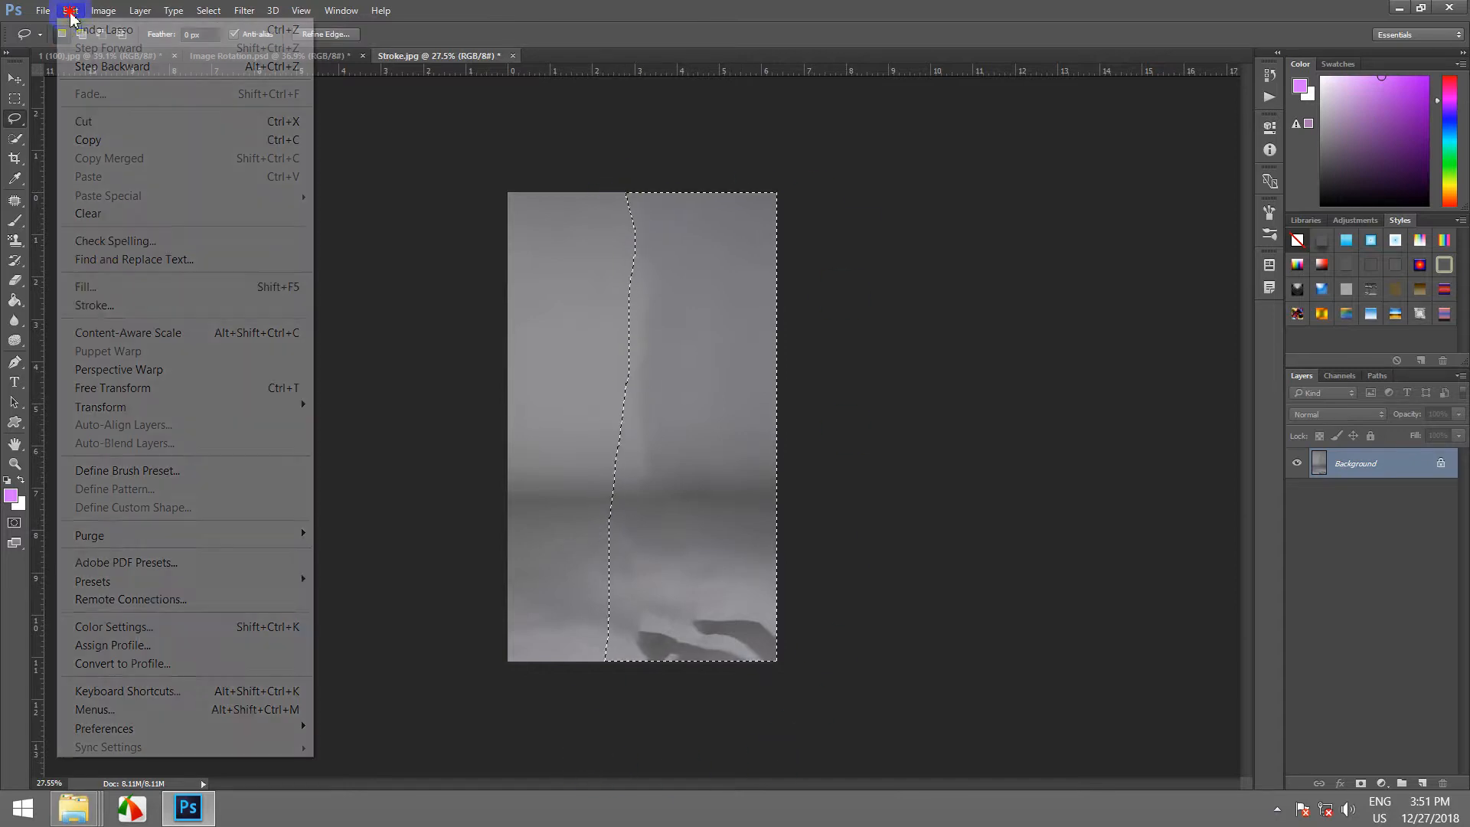
pyautogui.click(92, 287)
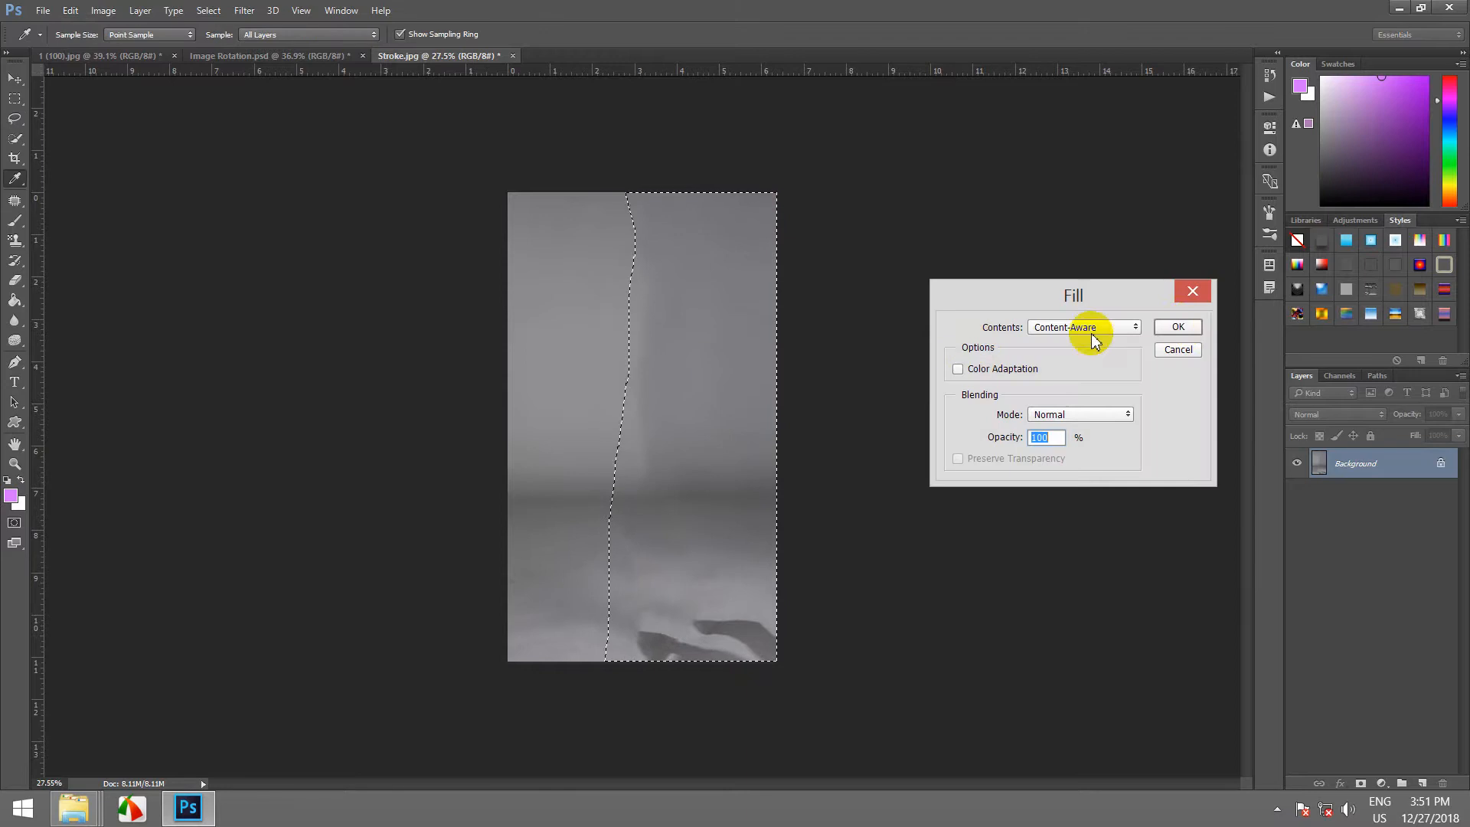
pyautogui.click(1178, 324)
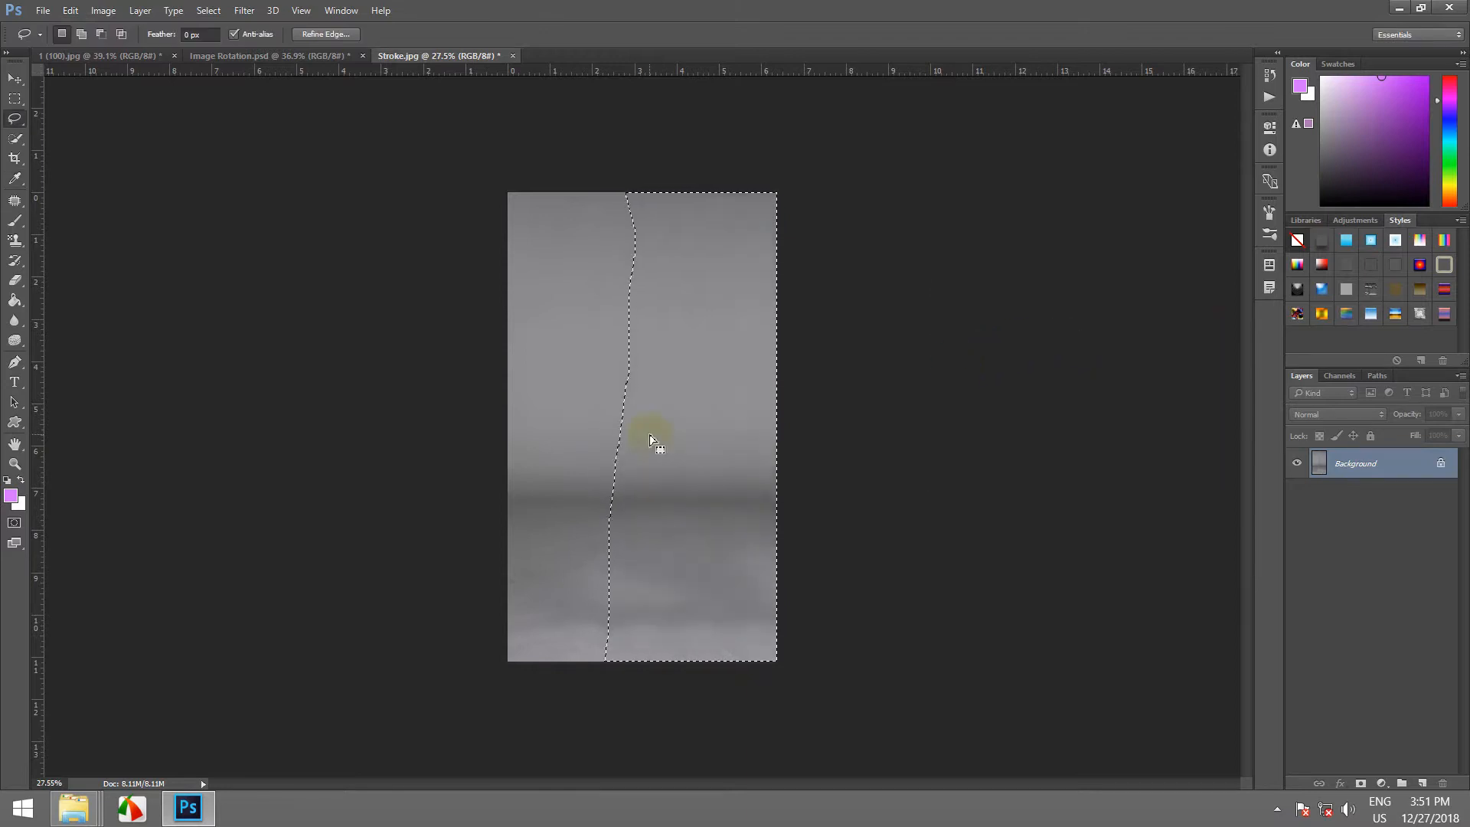
pyautogui.click(696, 432)
pyautogui.scroll(-2, 698, 490)
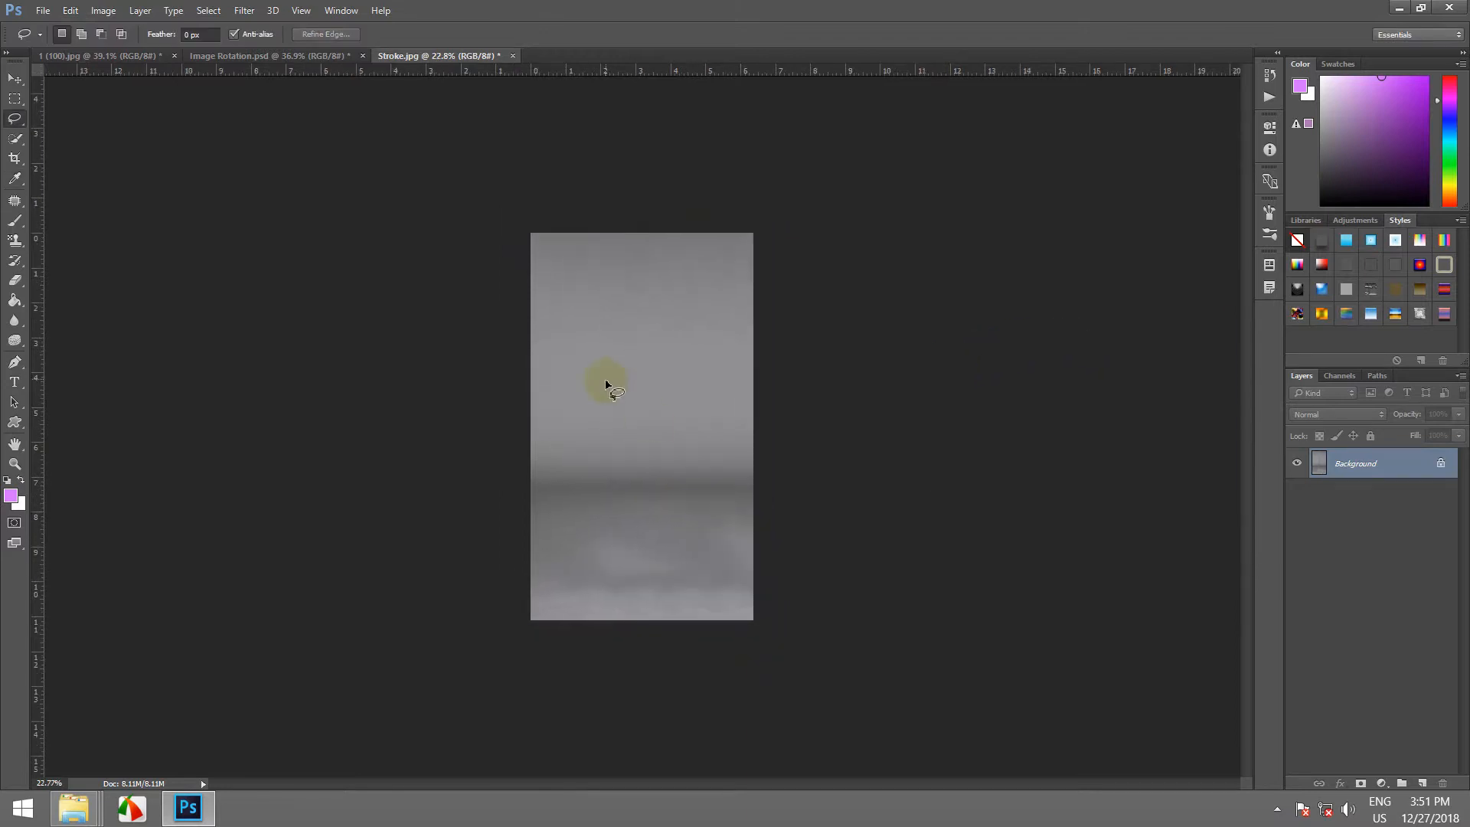
pyautogui.scroll(3, 601, 366)
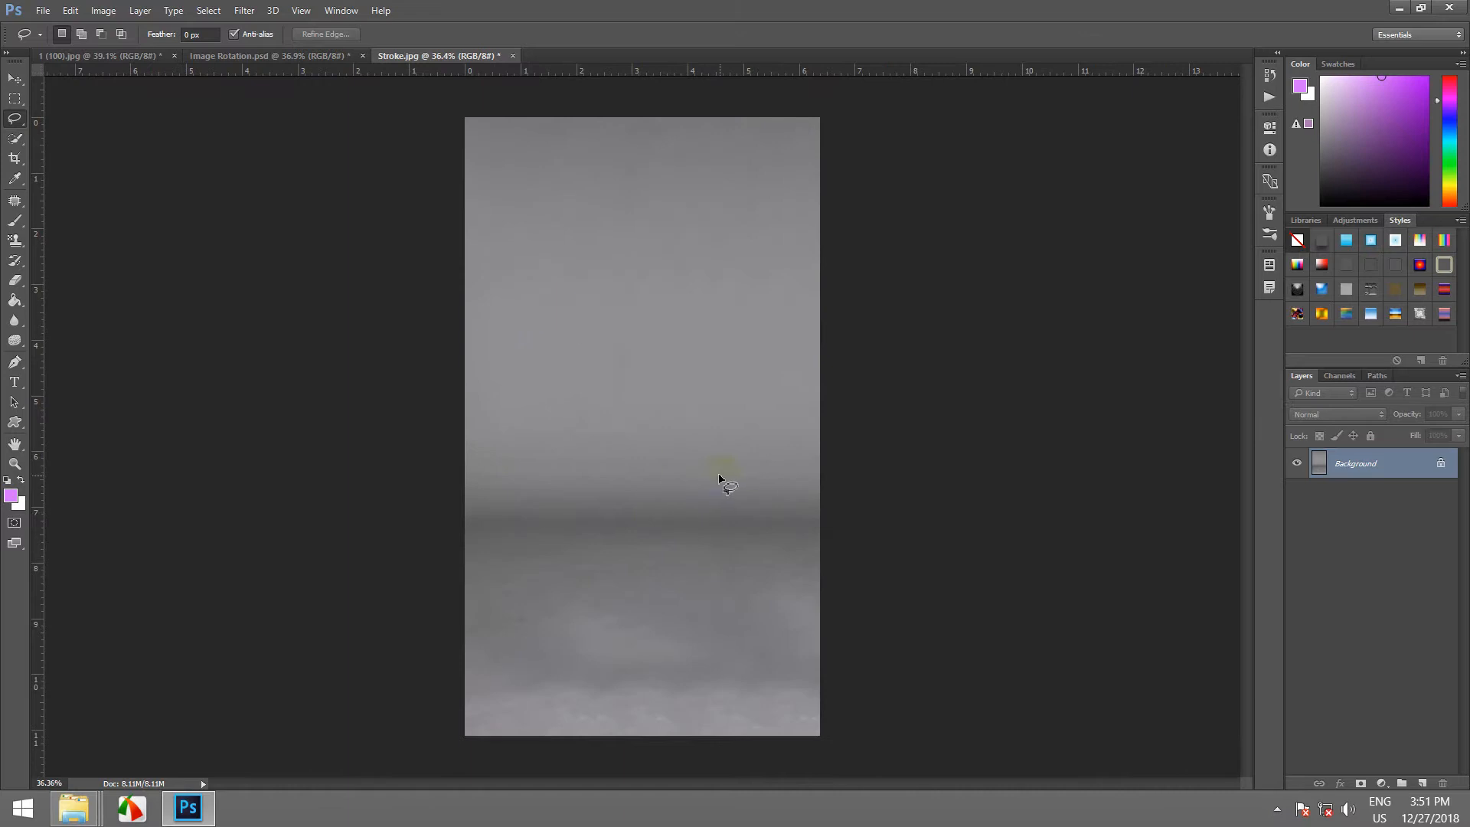
pyautogui.scroll(-3, 720, 494)
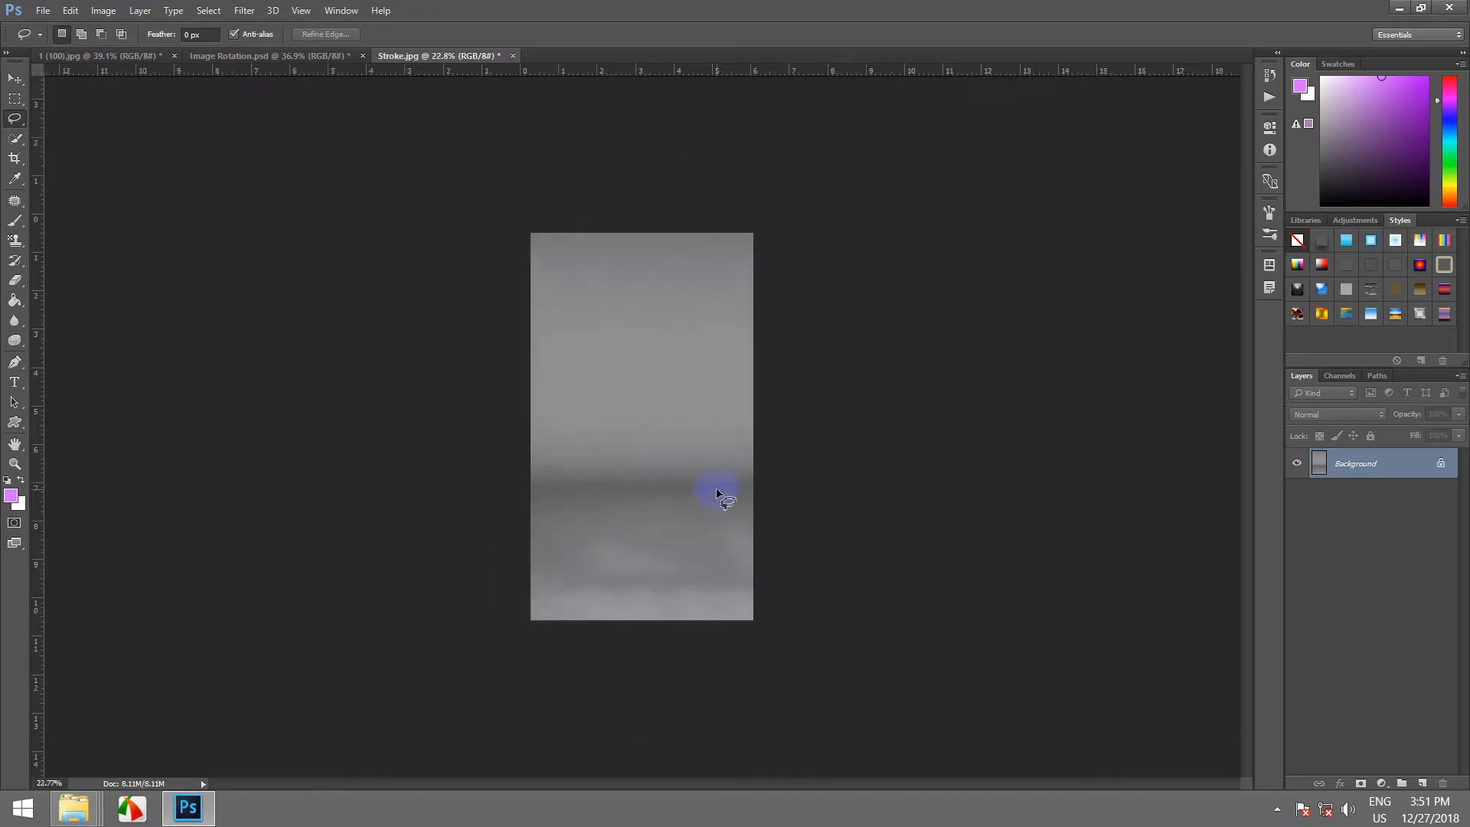
pyautogui.scroll(2, 716, 493)
# - In Image Rotation.psd, fill the drop's lasso selection with Content-Aware contents in Normal mode at 100% opacity
pyautogui.click(284, 58)
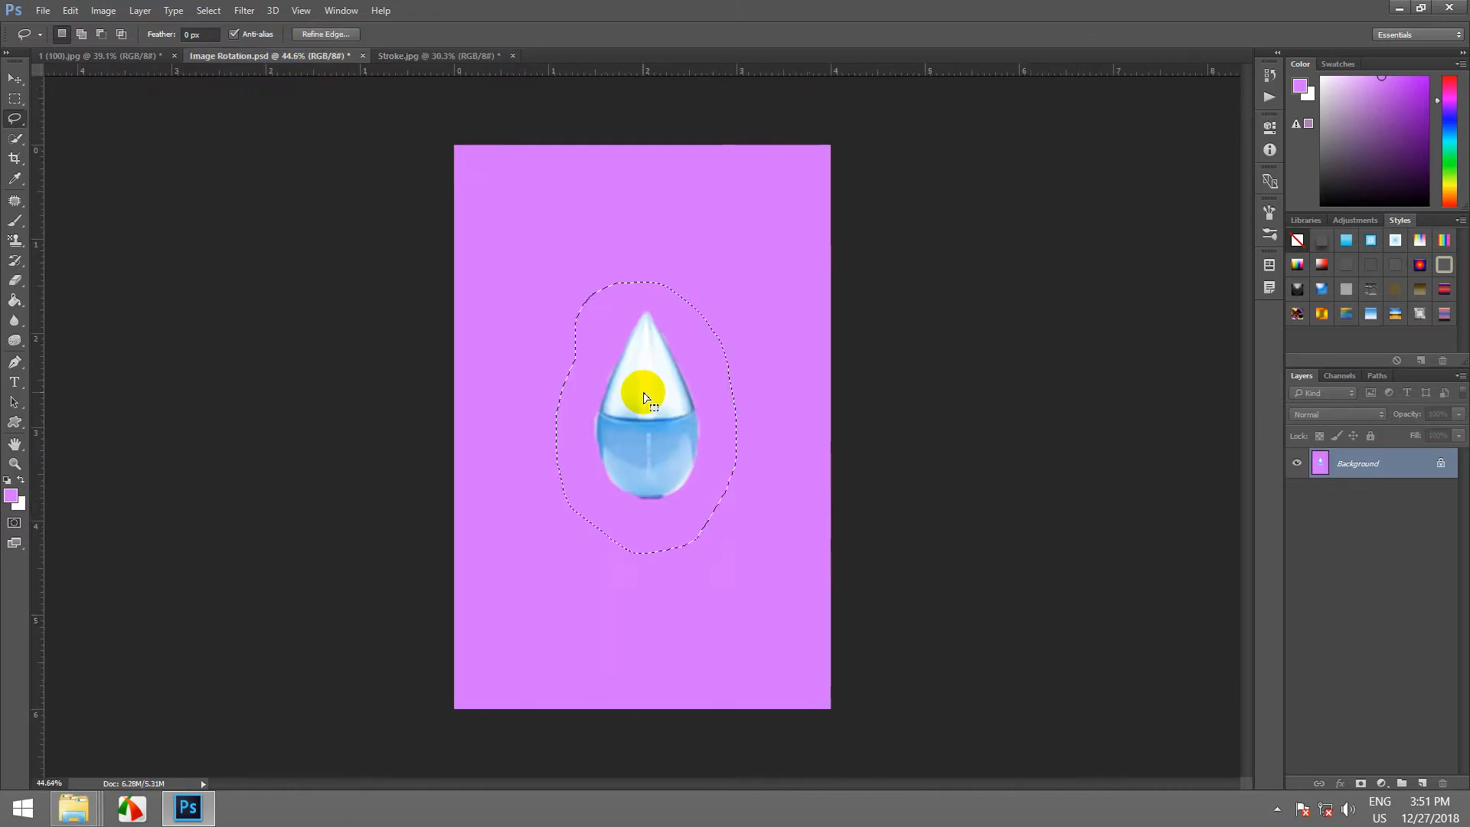
pyautogui.click(68, 11)
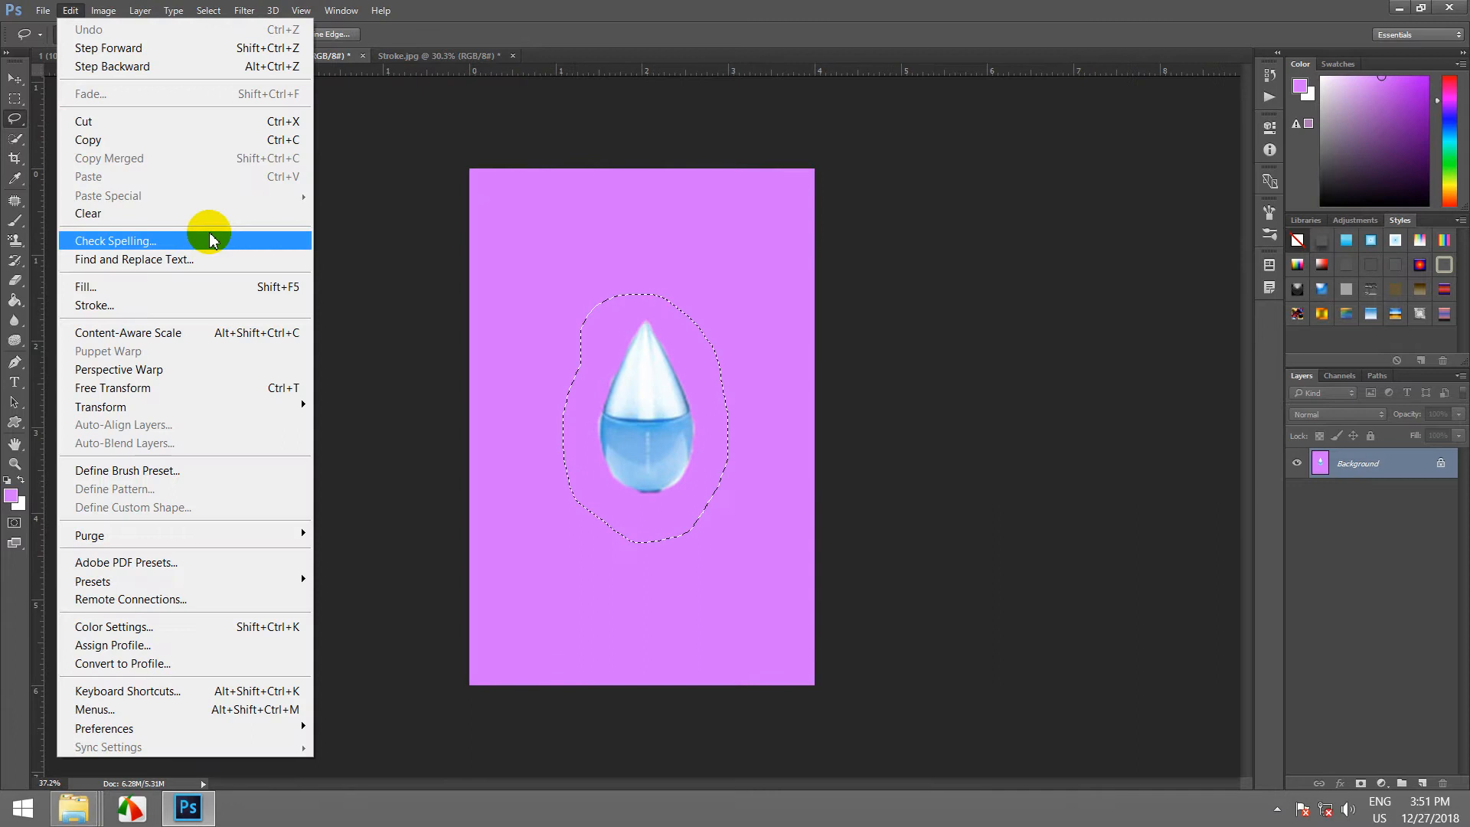
pyautogui.click(222, 285)
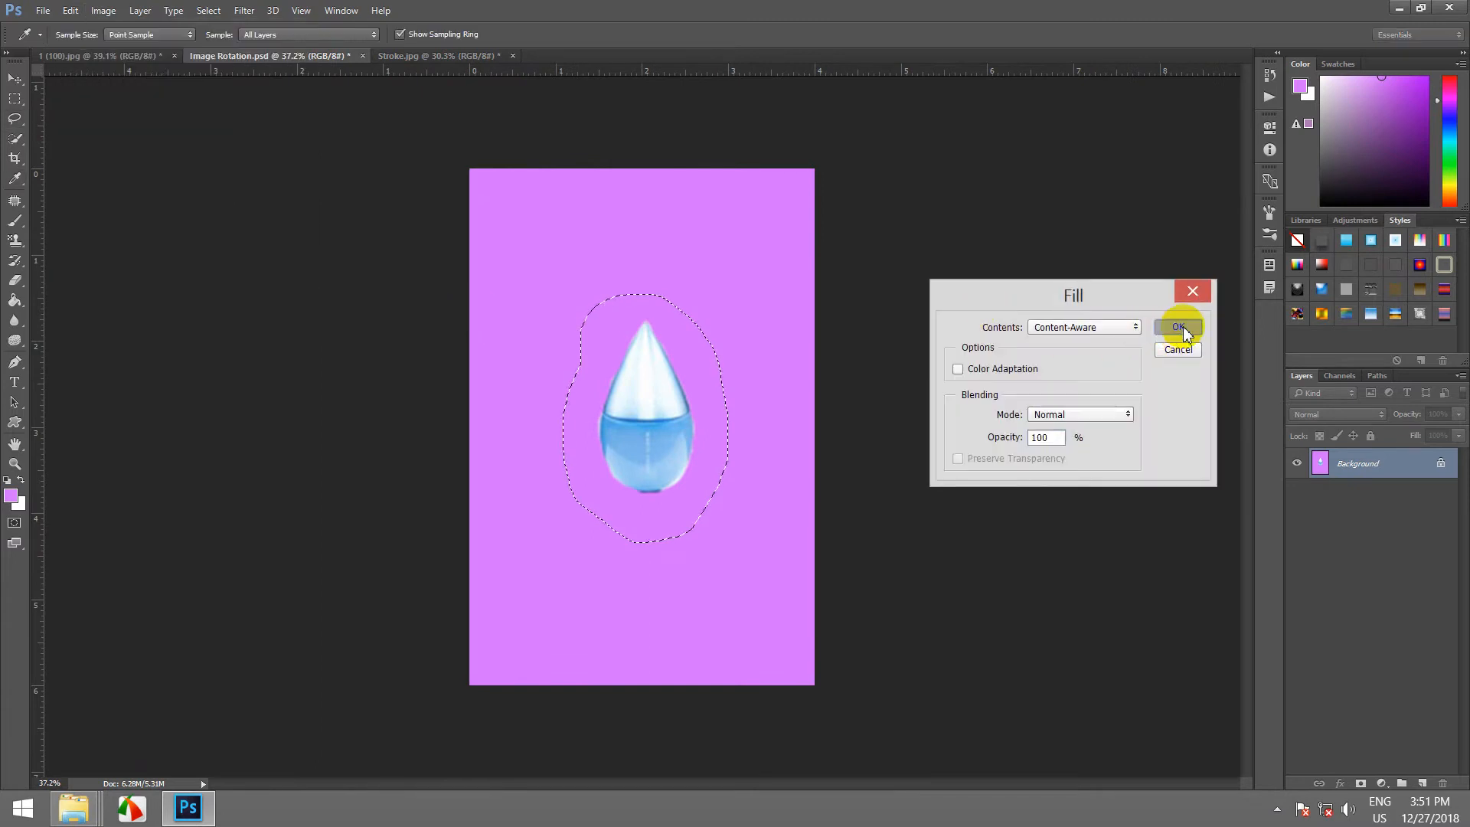
pyautogui.click(1179, 327)
pyautogui.press('l')
# - In 1 (100).jpg, examine the fountain wall, drain grate and paving where the woman was removed
pyautogui.click(99, 56)
pyautogui.scroll(2, 660, 351)
pyautogui.scroll(-3, 664, 355)
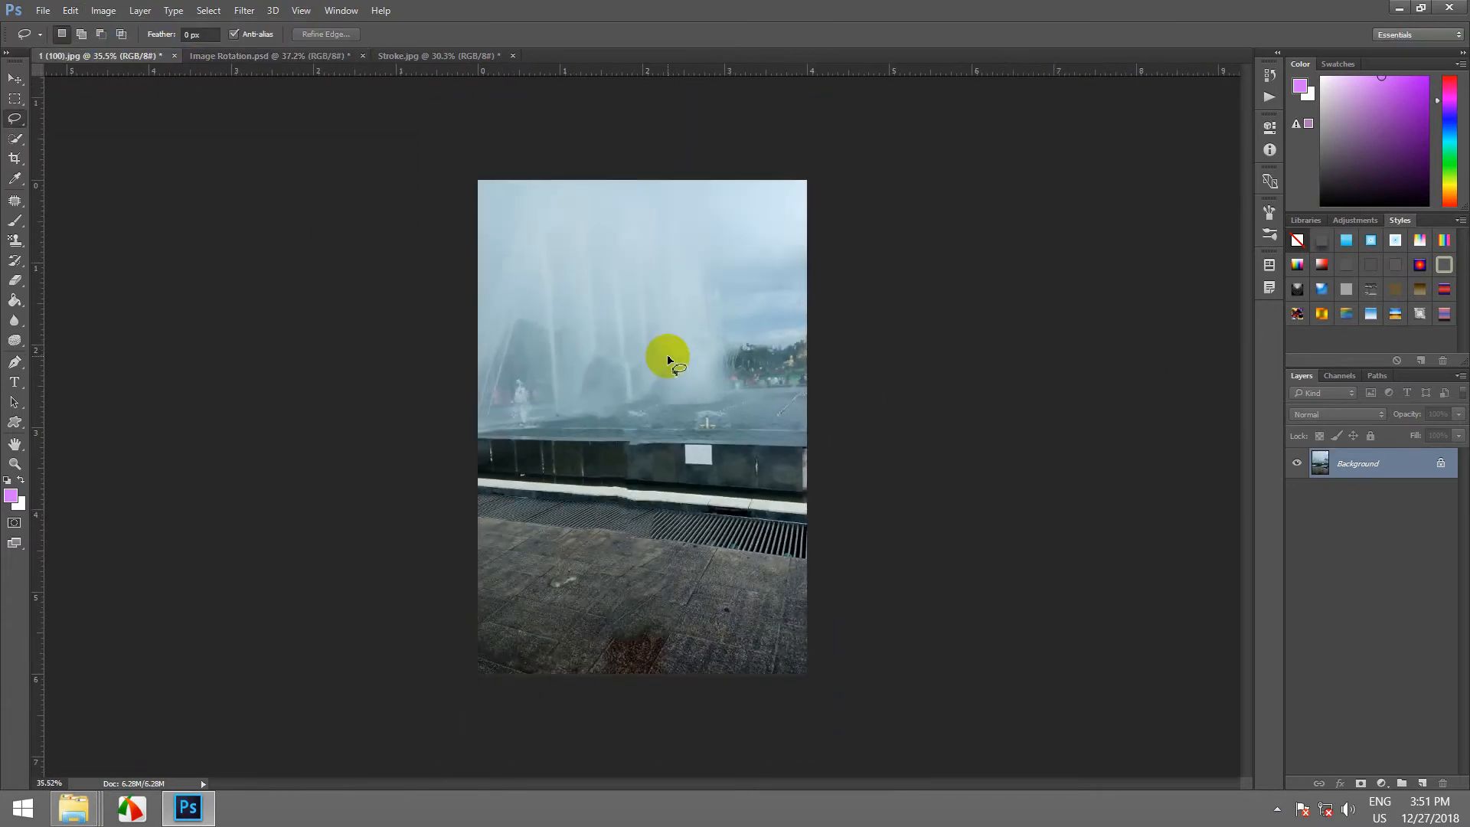
pyautogui.scroll(10, 678, 375)
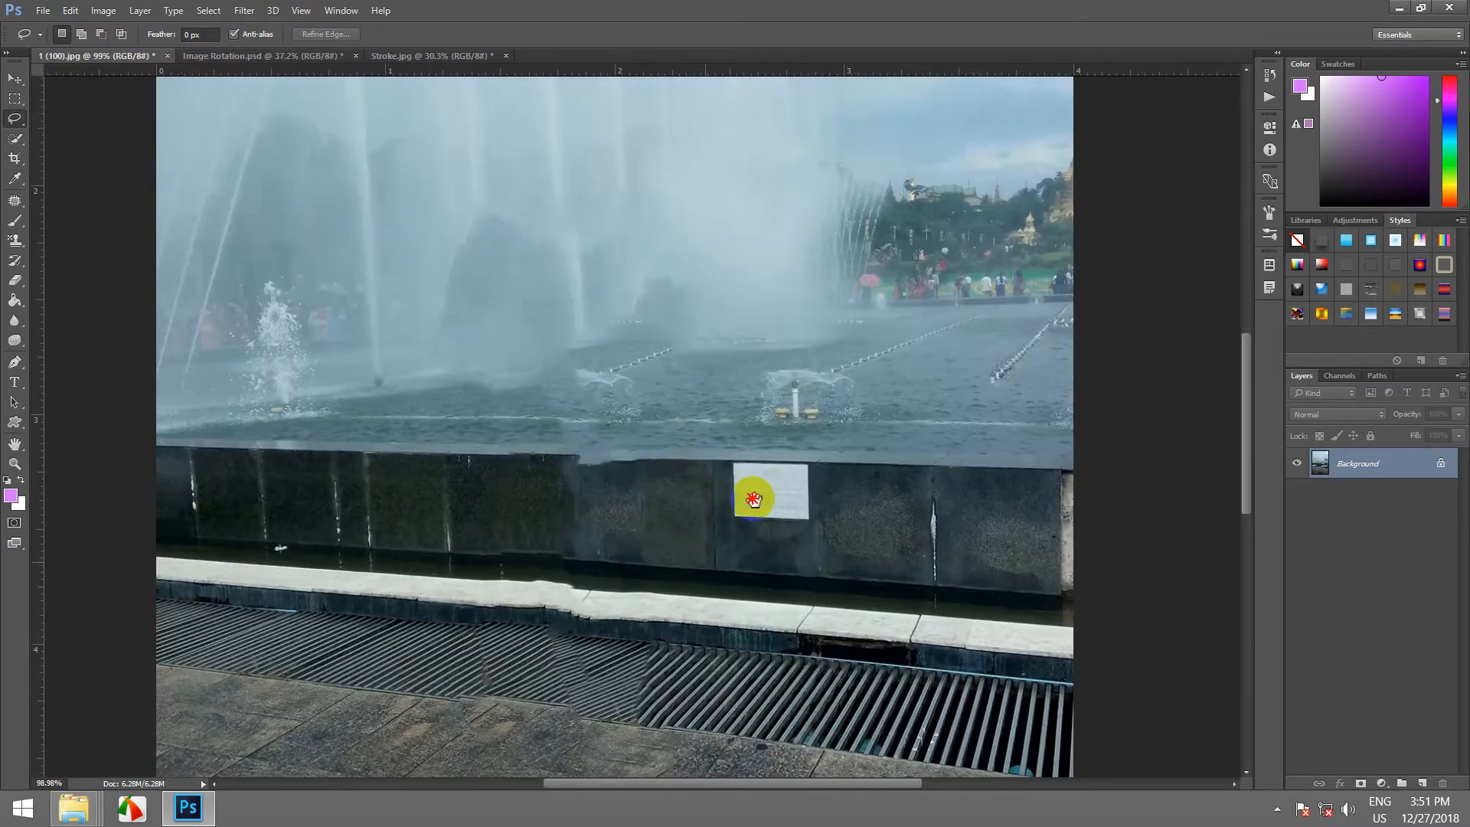
pyautogui.moveTo(753, 500); pyautogui.dragTo(825, 365)
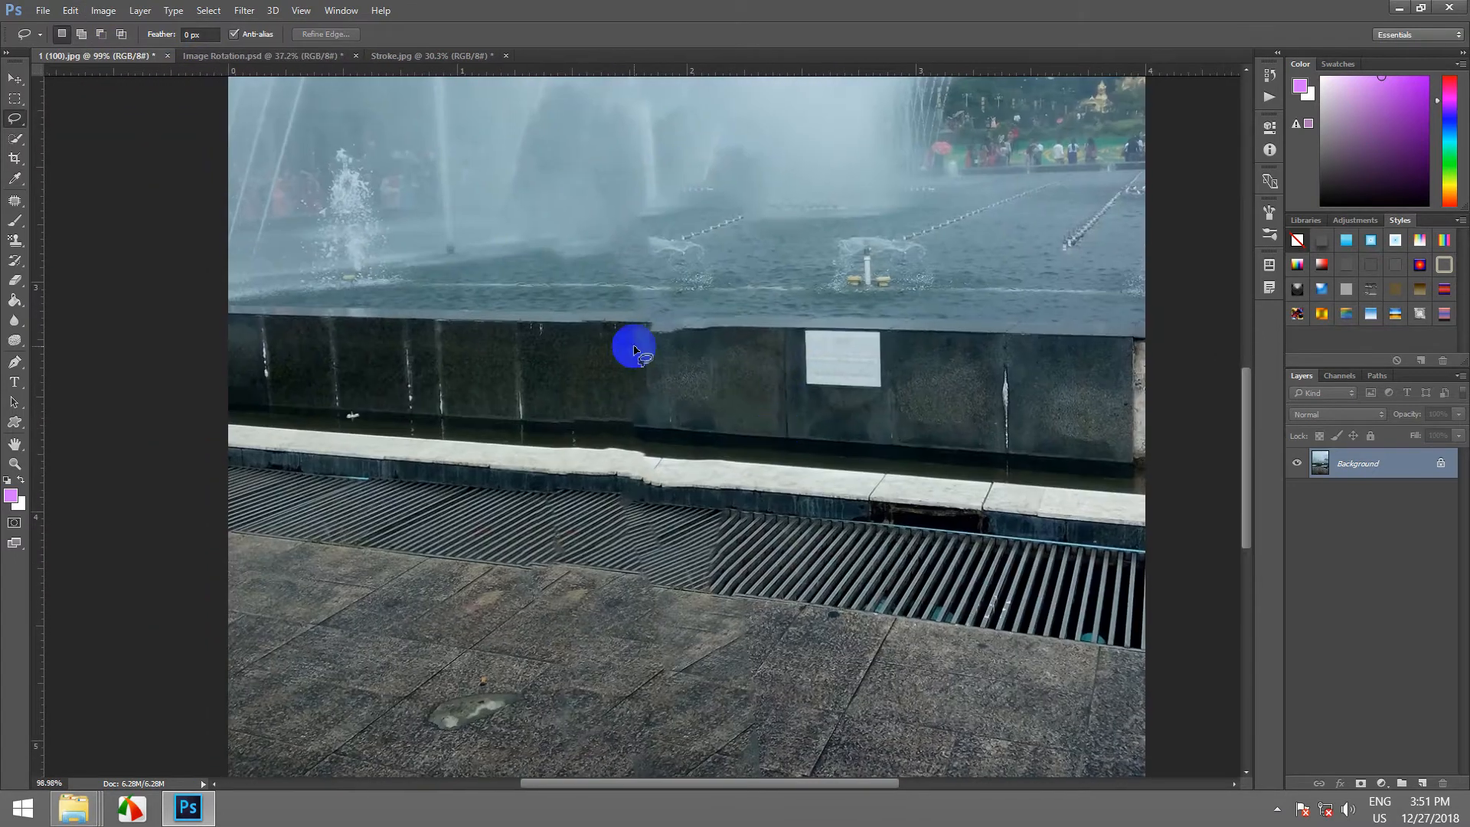
pyautogui.scroll(4, 636, 353)
pyautogui.scroll(-5, 499, 357)
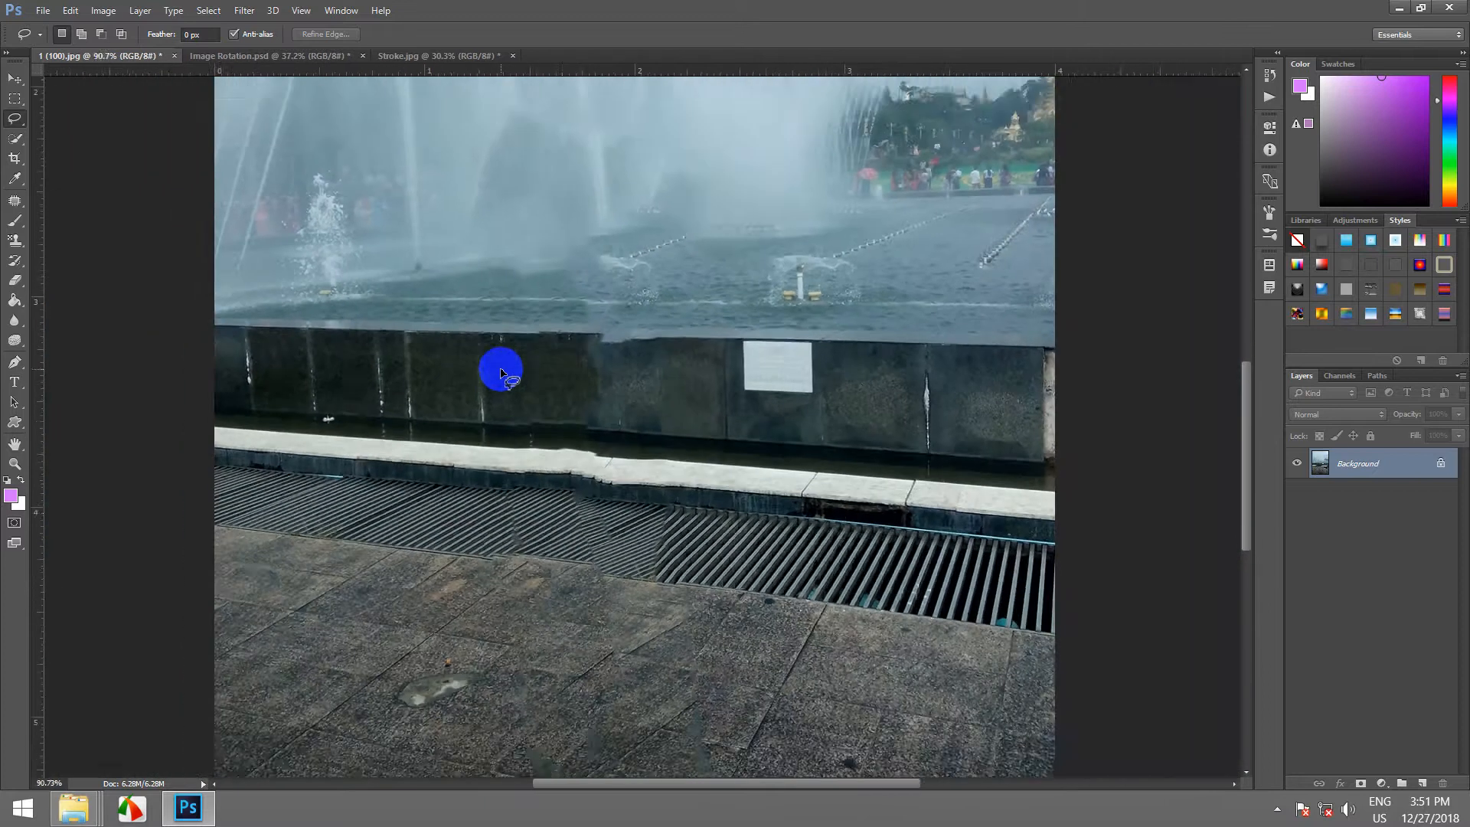
pyautogui.scroll(1, 483, 381)
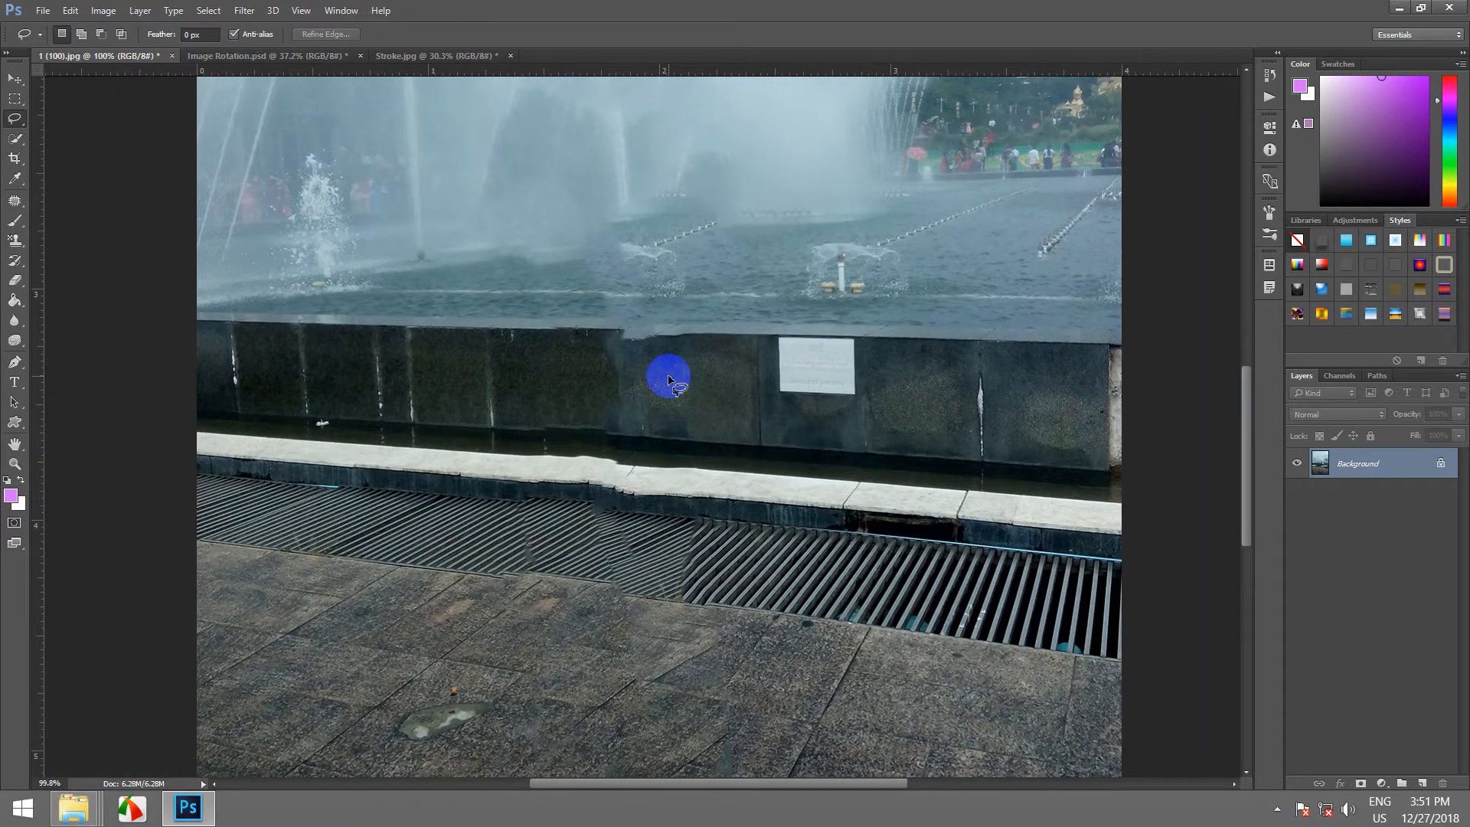
pyautogui.scroll(-1, 668, 378)
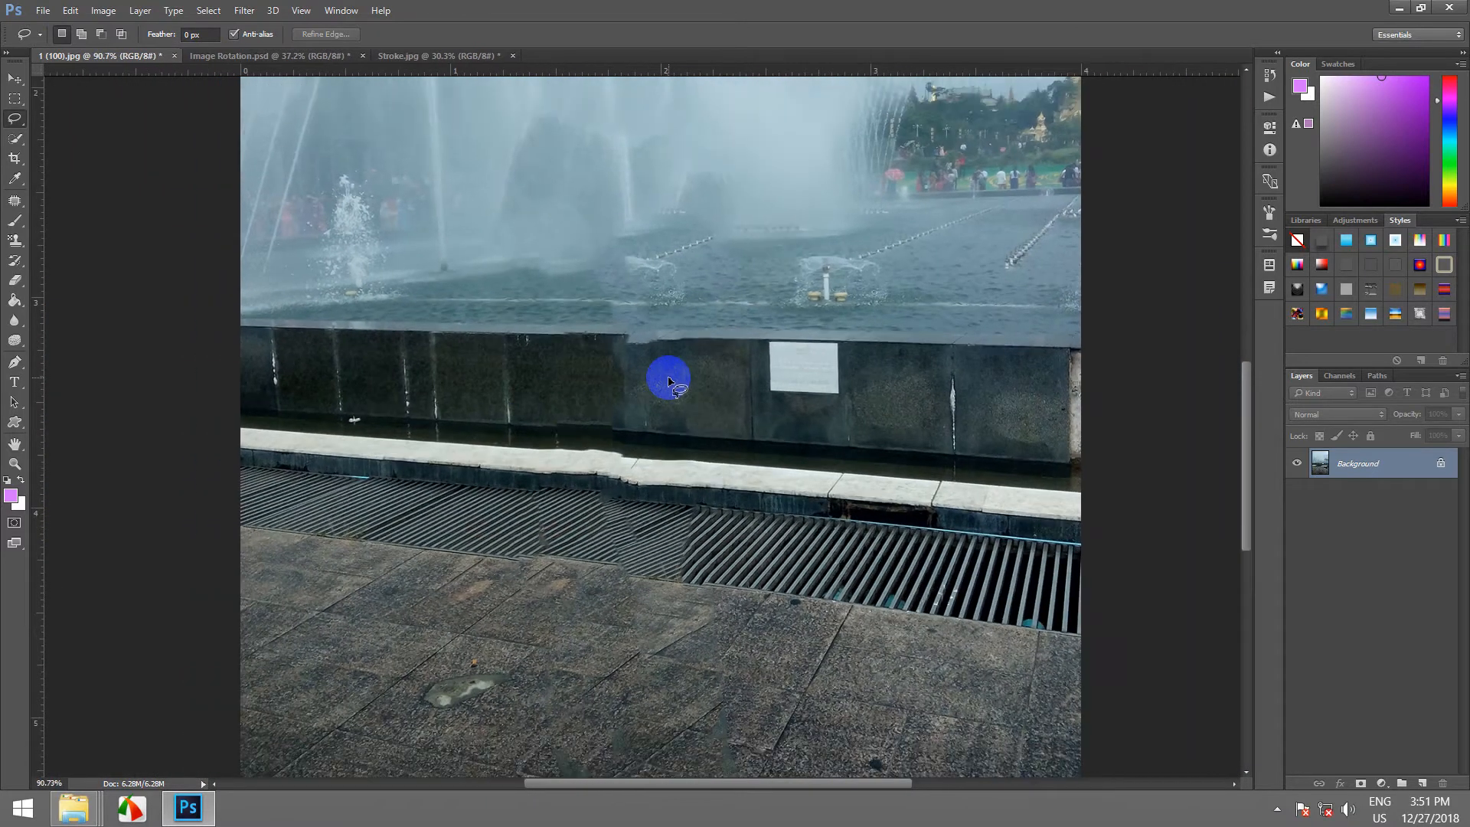
pyautogui.scroll(2, 669, 379)
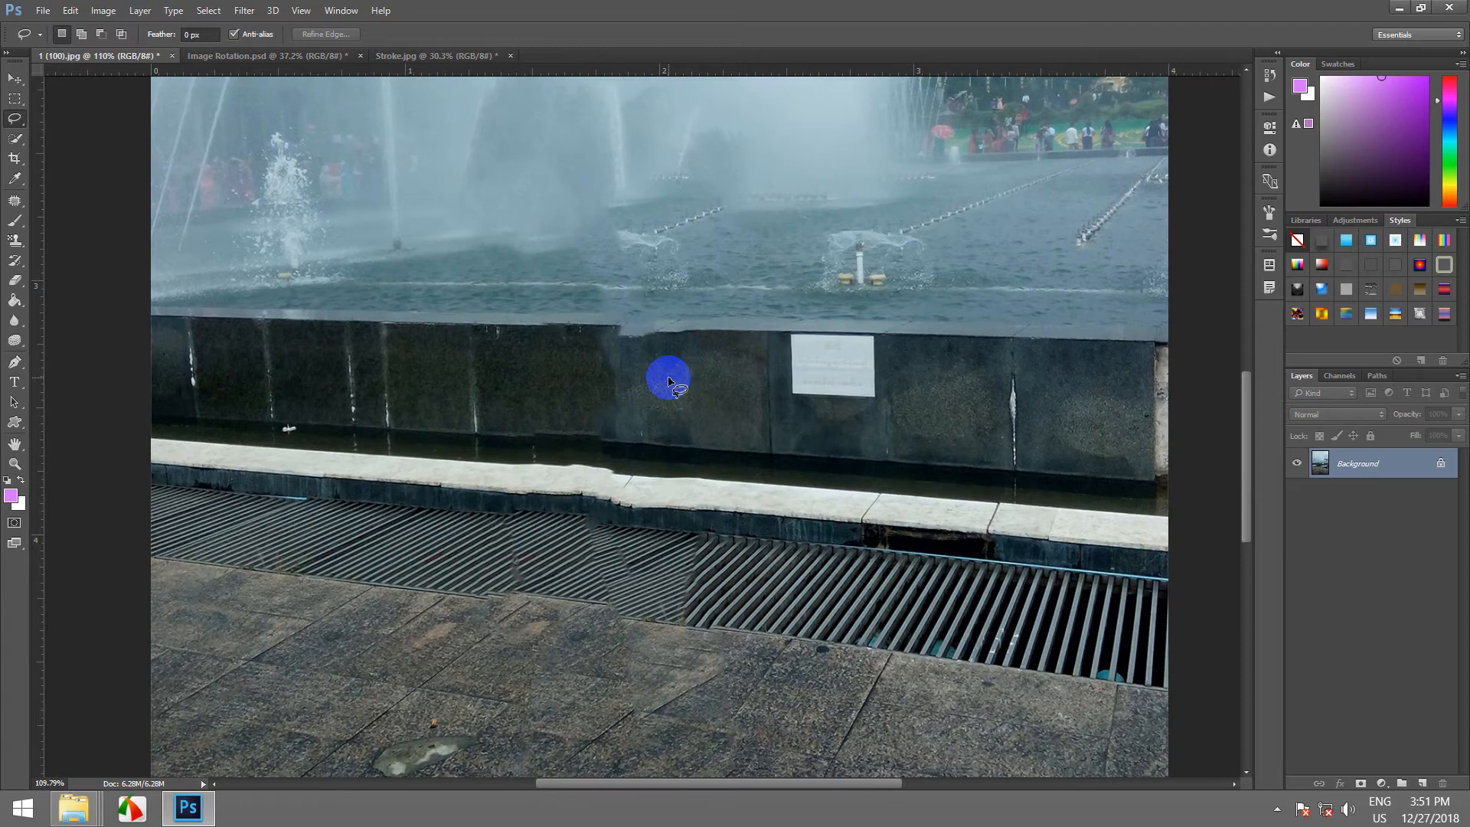
pyautogui.scroll(-4, 669, 381)
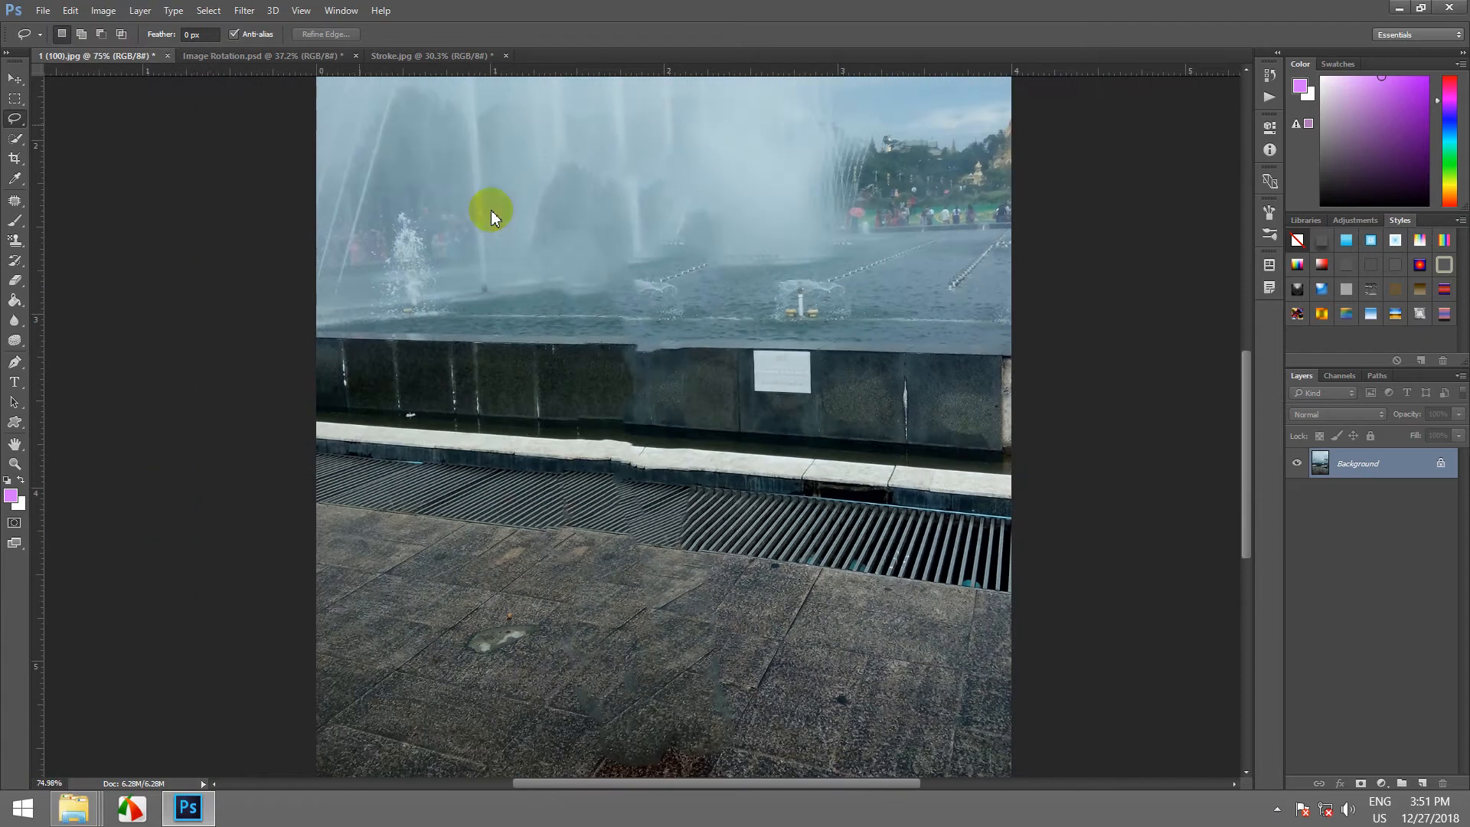
pyautogui.click(63, 19)
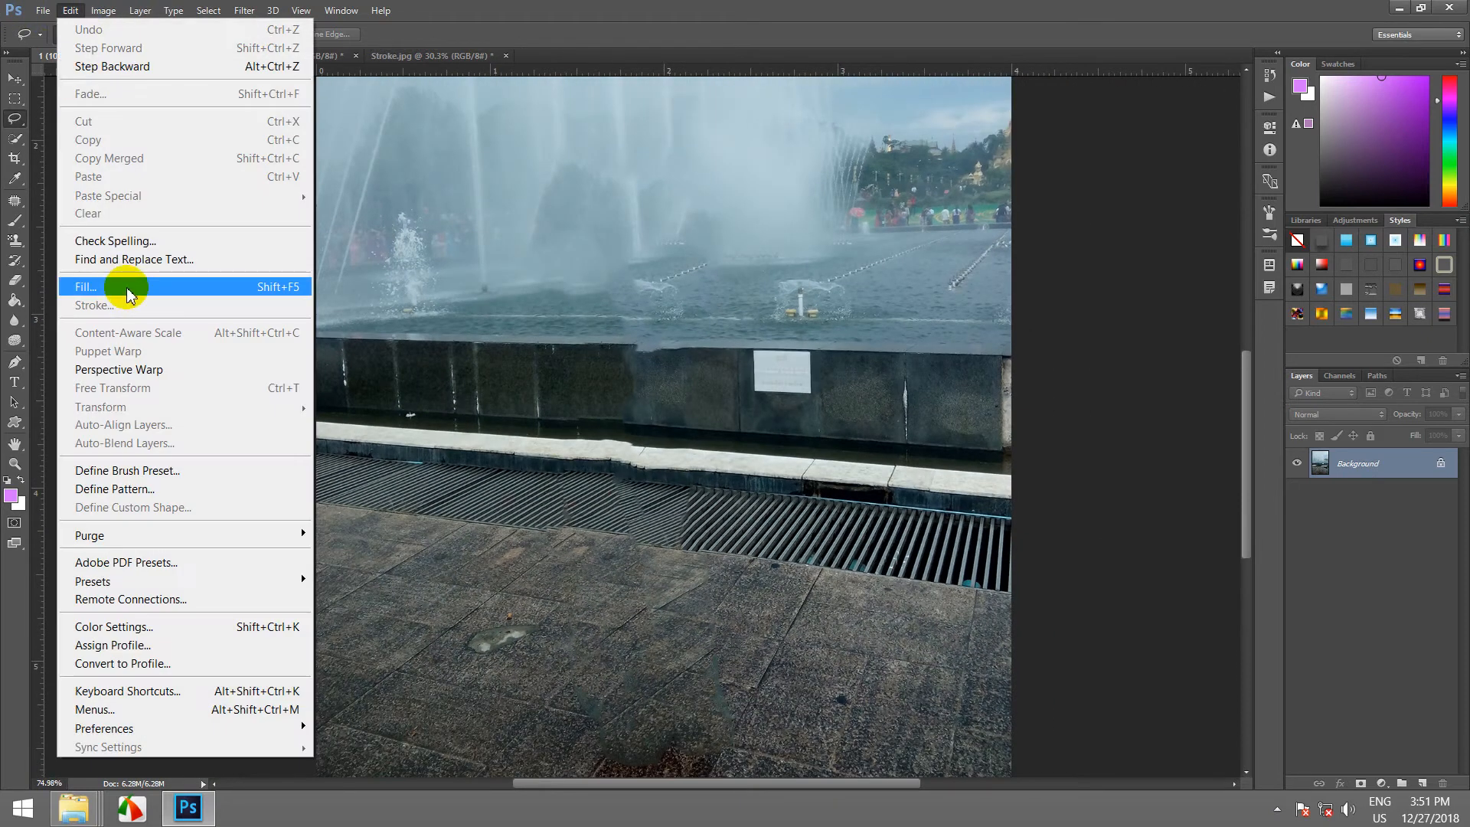
pyautogui.click(91, 287)
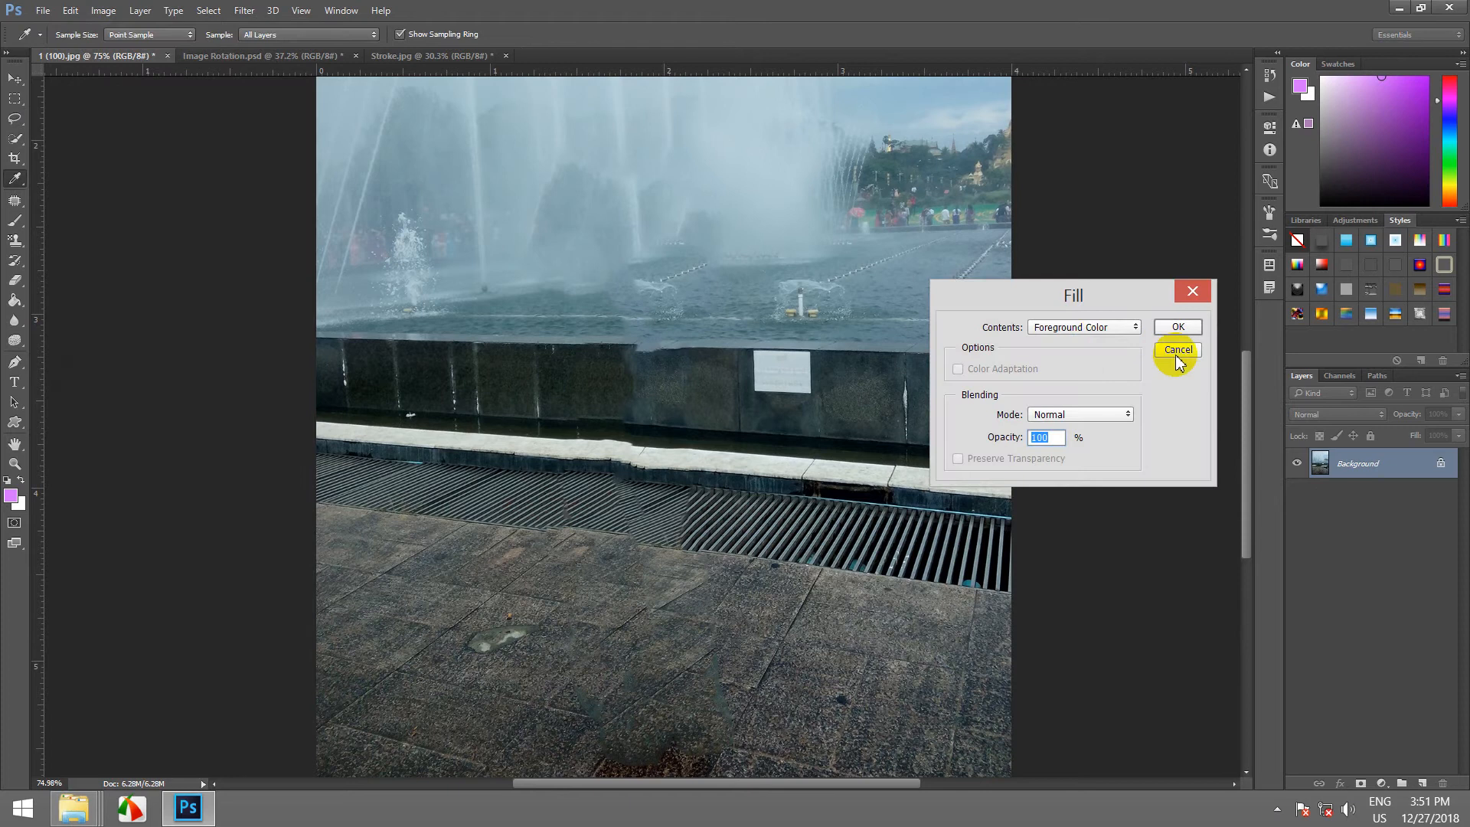
pyautogui.click(1122, 176)
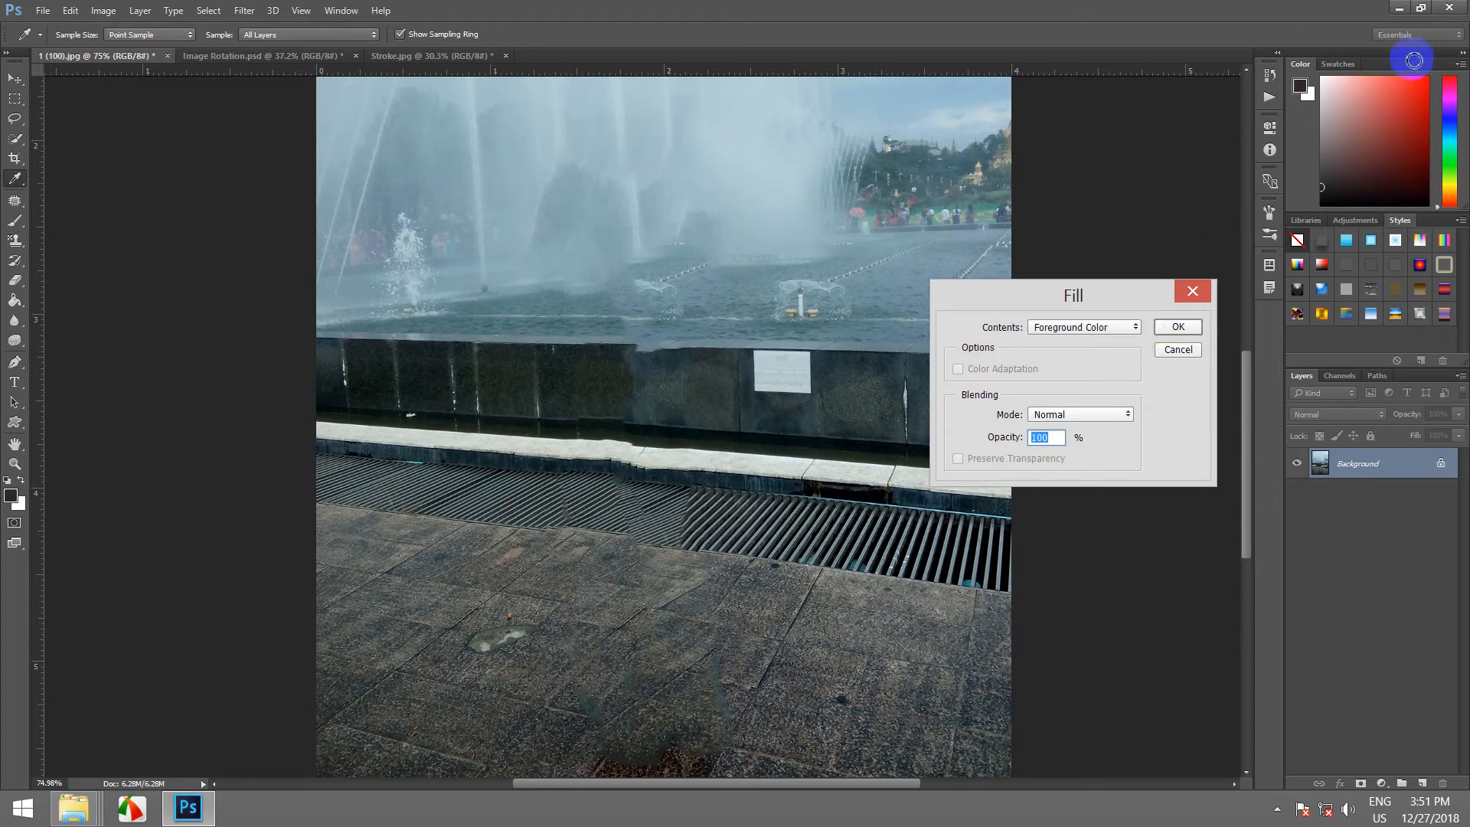
pyautogui.press('Escape')
# - Quit the program without saving the changes to the three open documents
pyautogui.click(1450, 8)
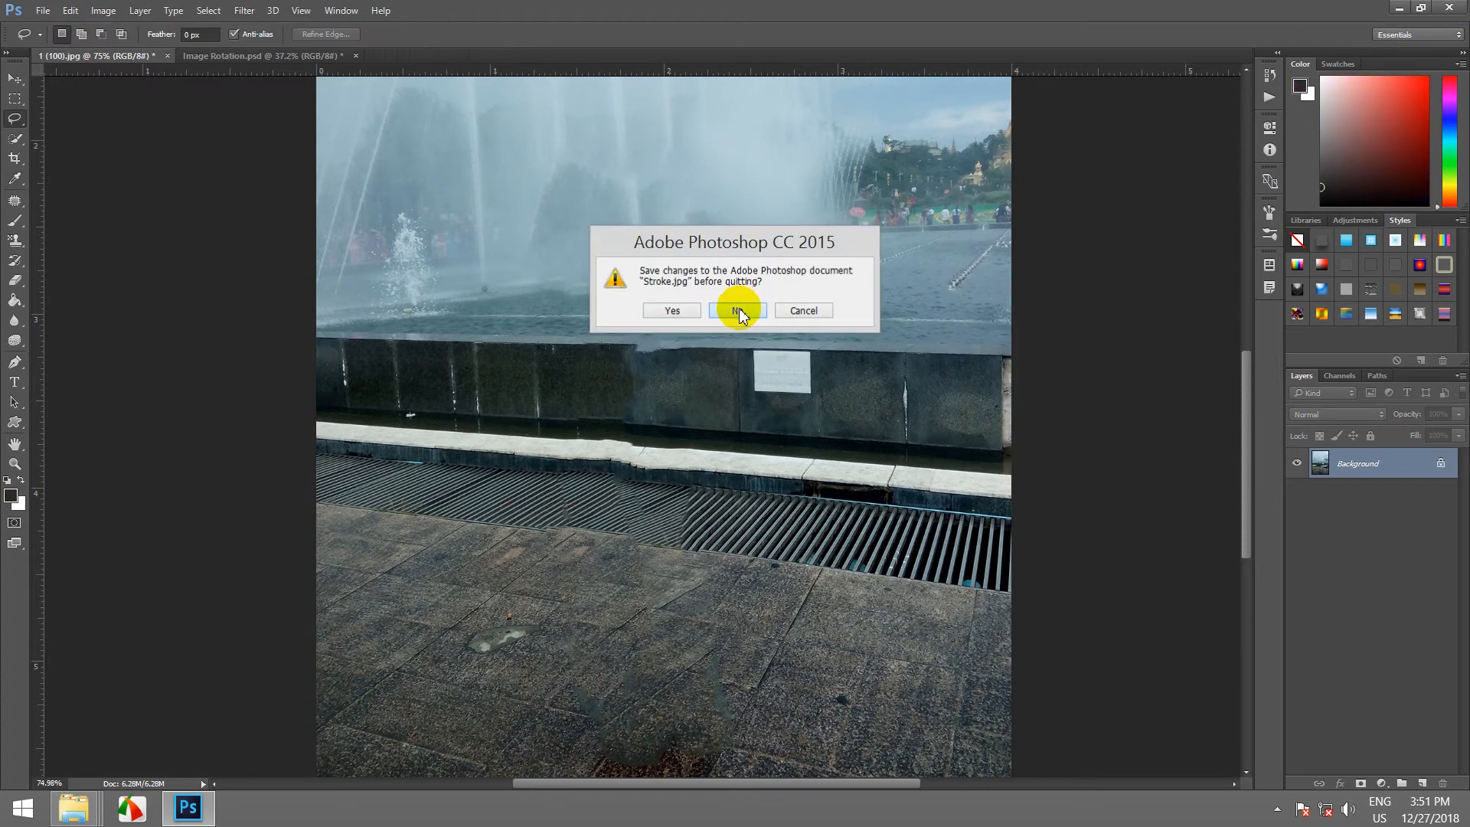
pyautogui.click(737, 310)
pyautogui.click(737, 311)
pyautogui.click(738, 311)
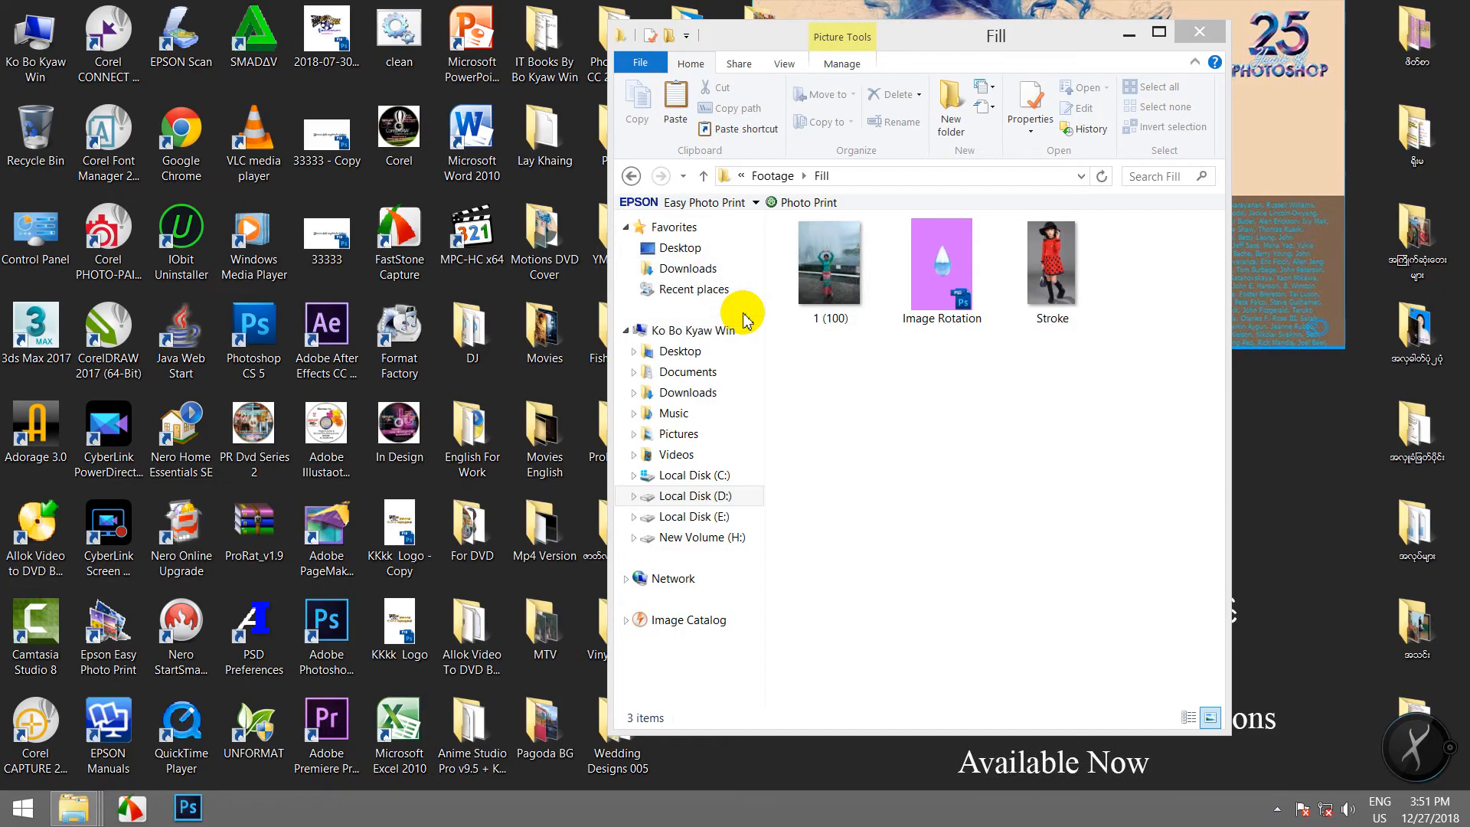